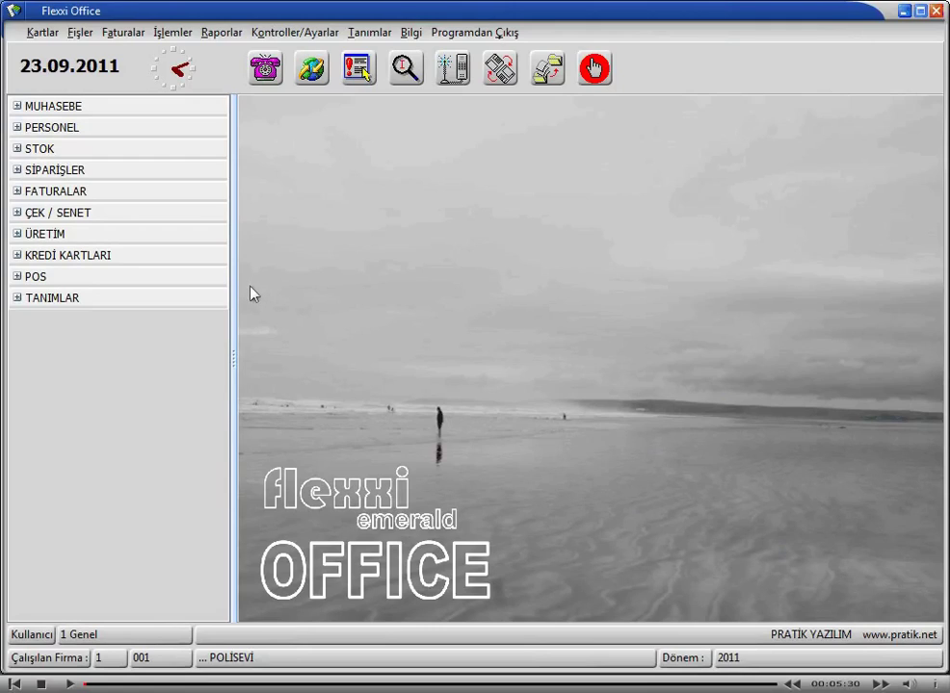
Open the SEBZE VE MEYVELER purchase delivery note from the stock delivery notes and review its details and VAT bases
{"action": "left_click", "coordinate": [20, 151]}
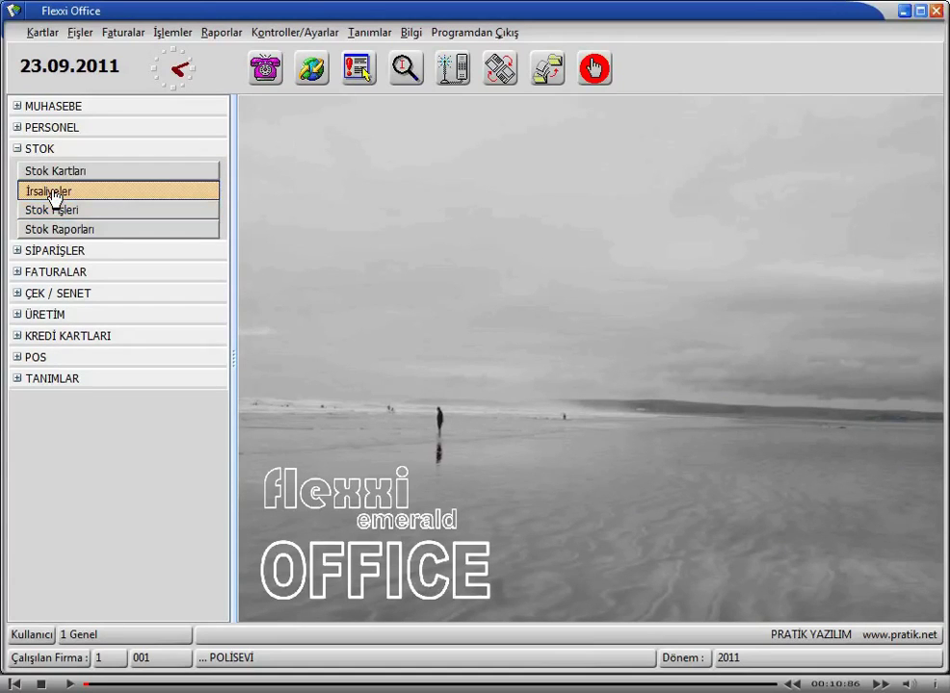
{"action": "left_click", "coordinate": [55, 193]}
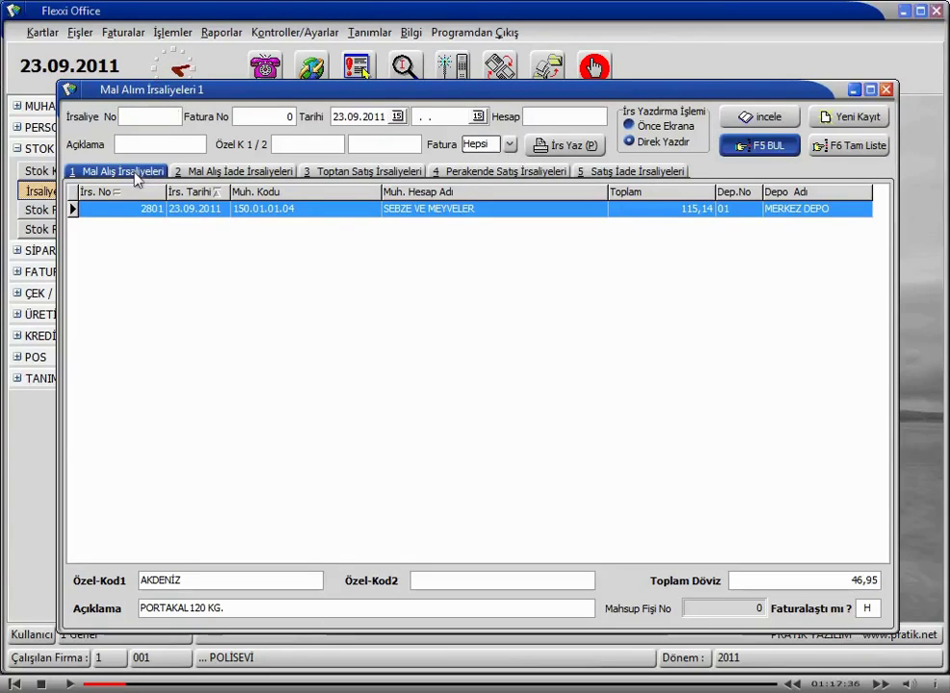
{"action": "left_click", "coordinate": [418, 215]}
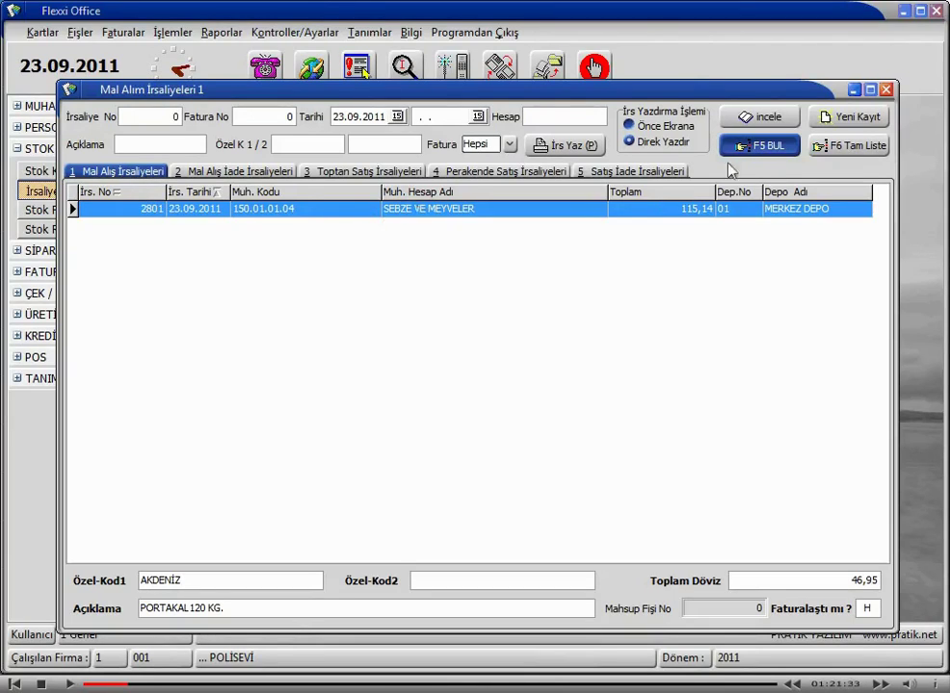
{"action": "left_click", "coordinate": [749, 118]}
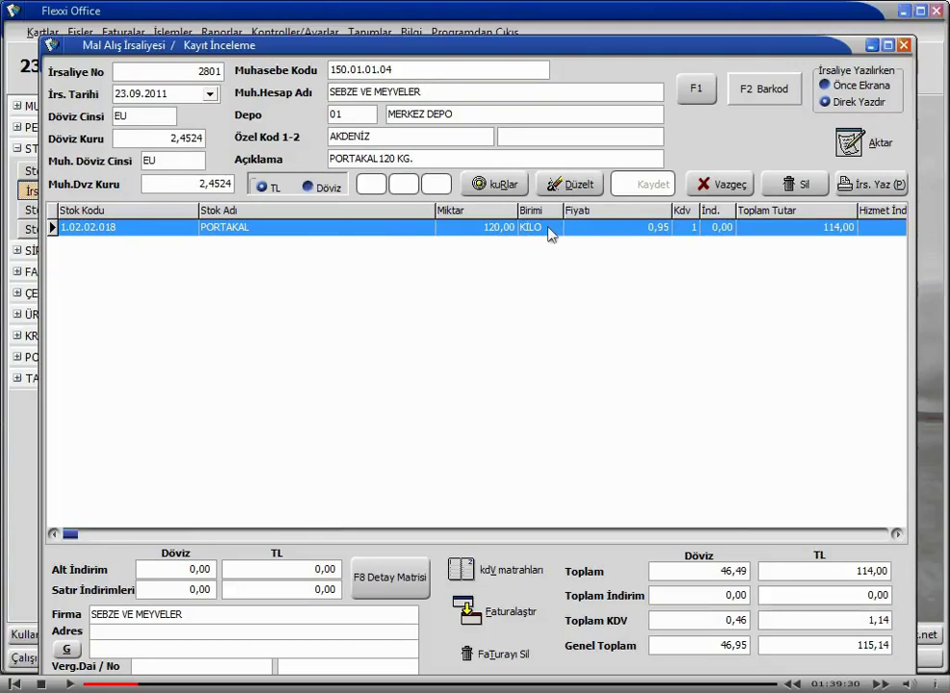
{"action": "left_click_drag", "start_coordinate": [557, 48], "coordinate": [564, 21]}
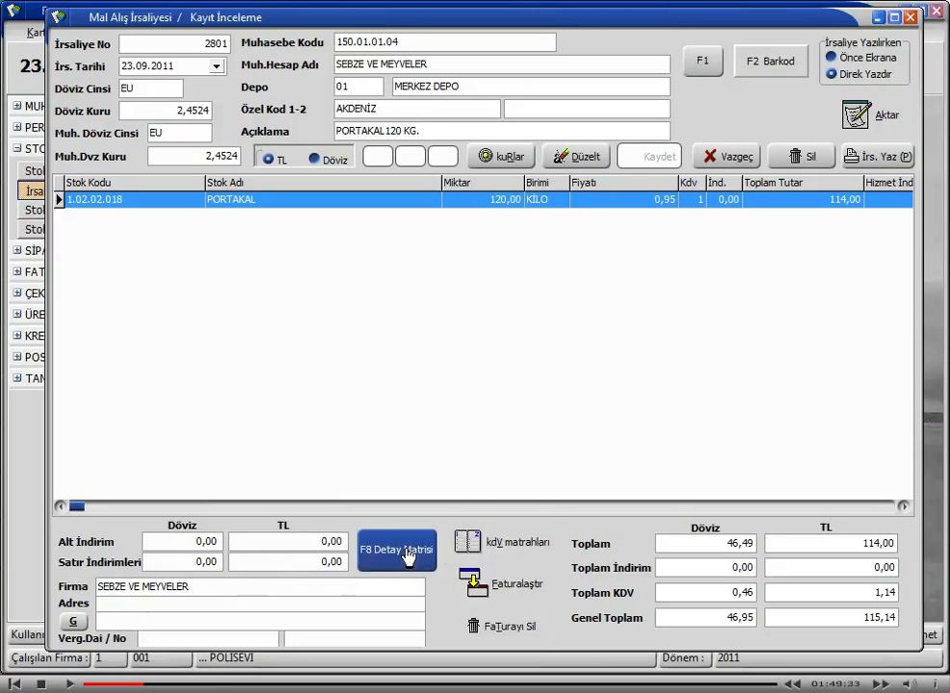
{"action": "left_click", "coordinate": [501, 546]}
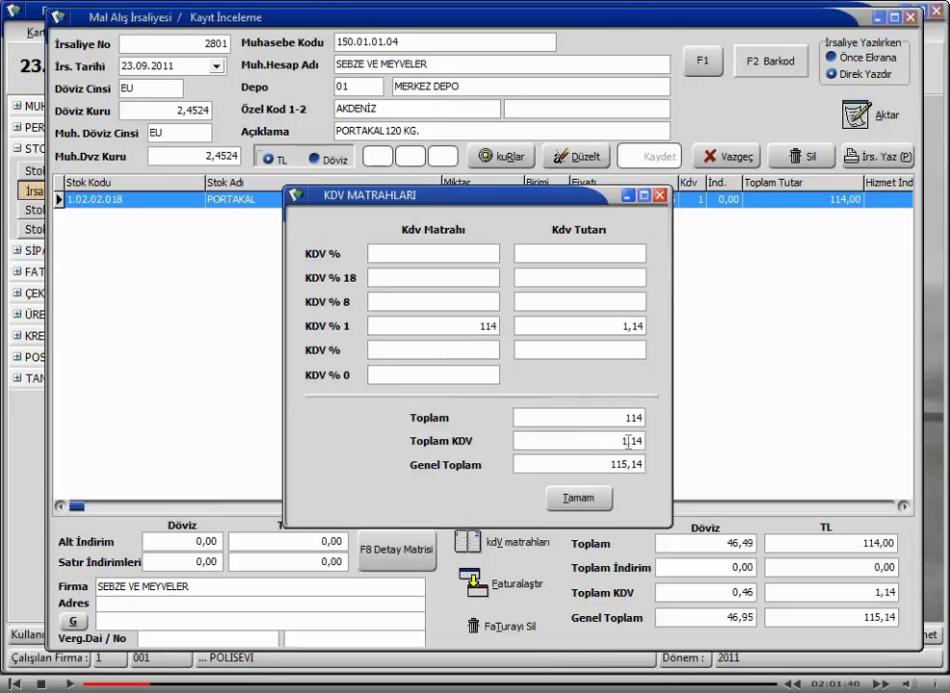
{"action": "left_click", "coordinate": [604, 498]}
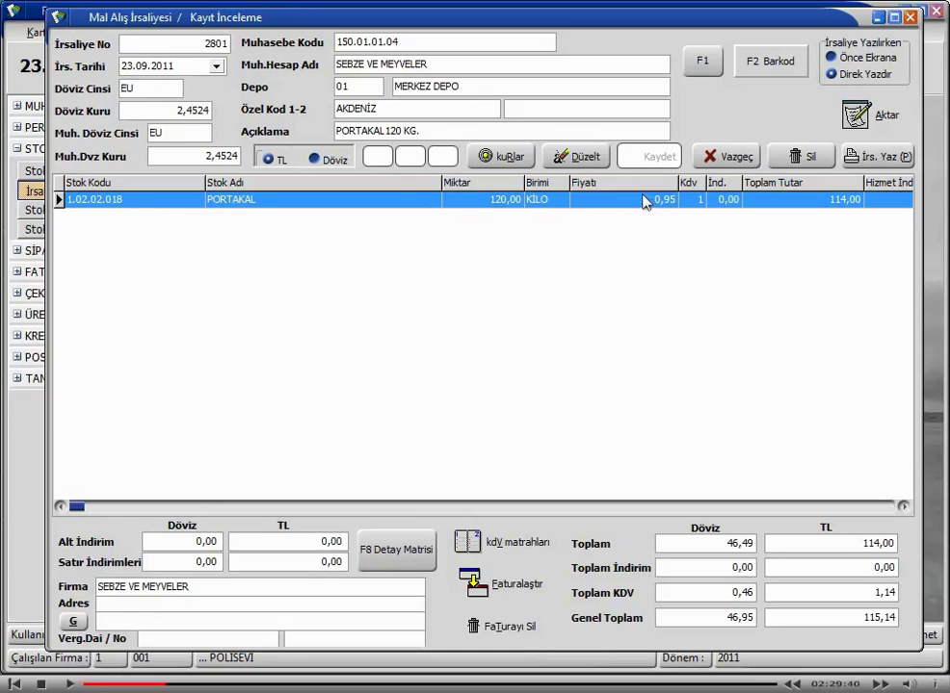
Open the delivery note's PORTAKAL line in edit mode to view its entry, and discard the edit without changes
{"action": "left_click", "coordinate": [584, 159]}
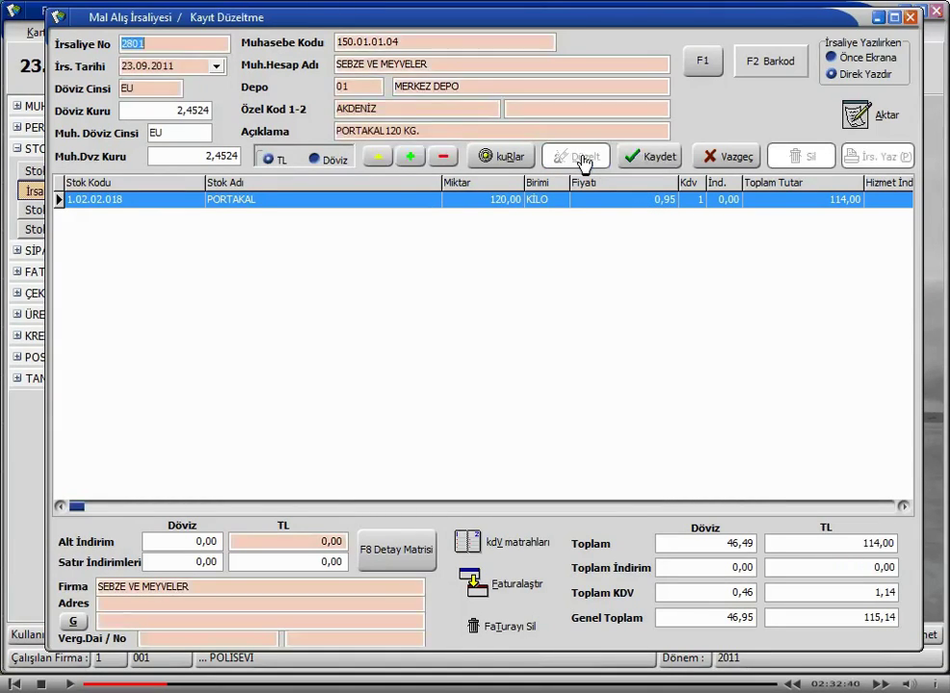
{"action": "double_click", "coordinate": [394, 205]}
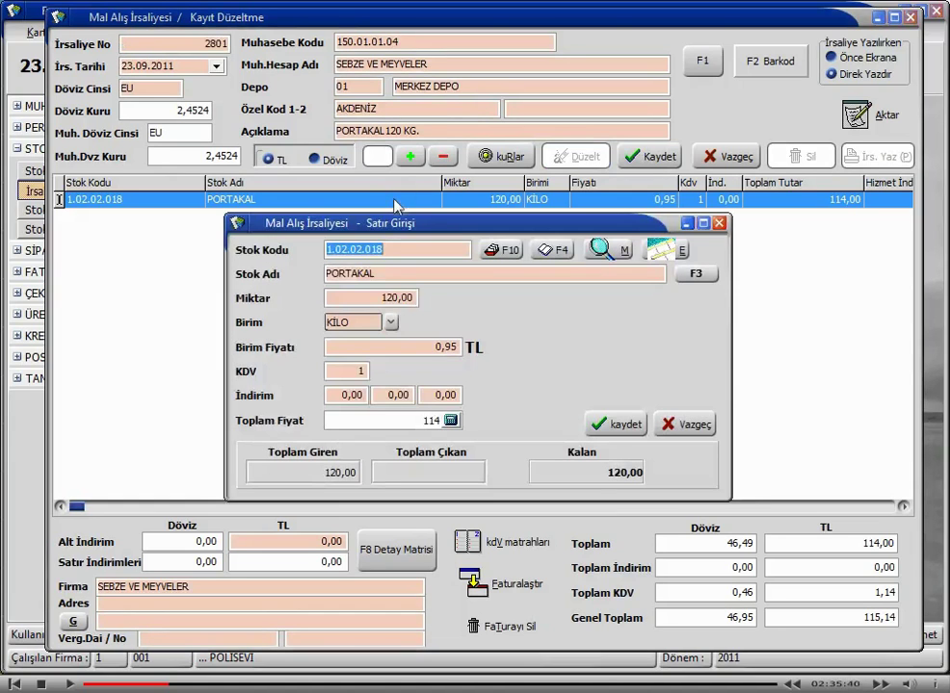
{"action": "left_click_drag", "start_coordinate": [413, 225], "coordinate": [414, 216]}
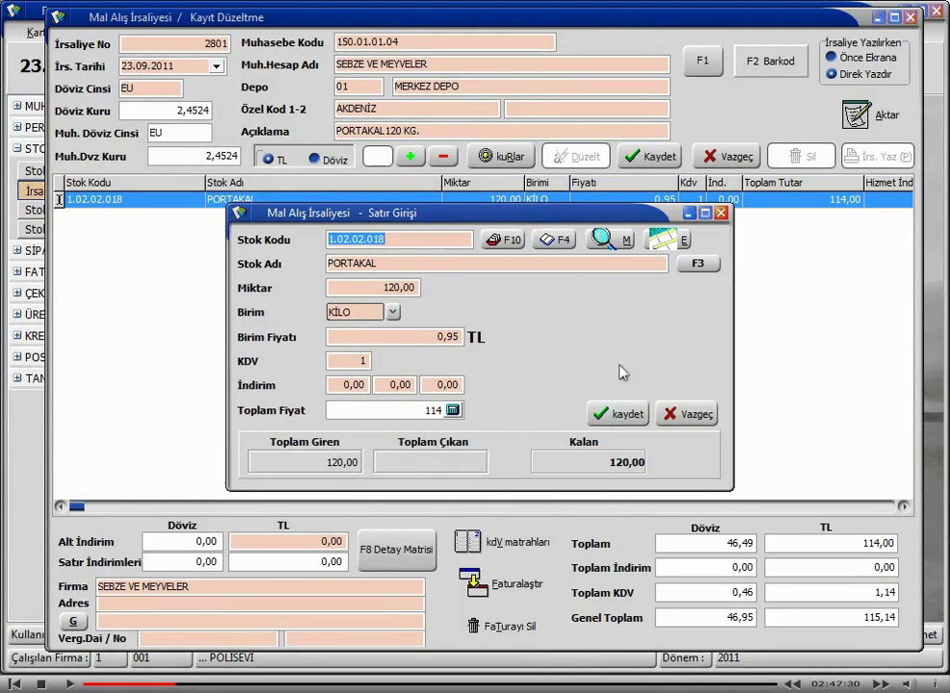
{"action": "left_click", "coordinate": [679, 414]}
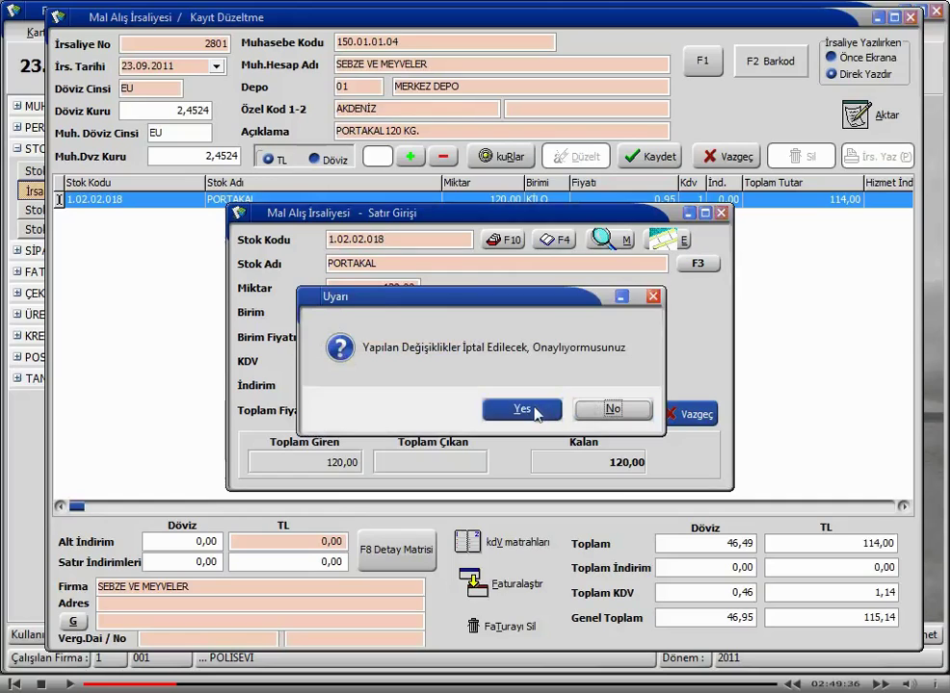
{"action": "left_click", "coordinate": [521, 410]}
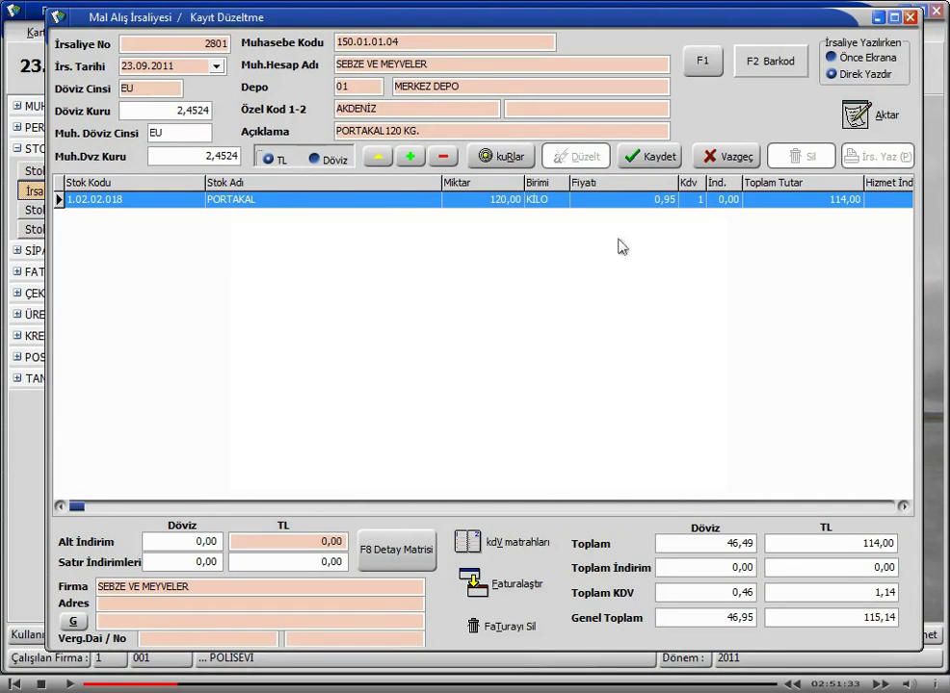
{"action": "left_click", "coordinate": [717, 159]}
{"action": "left_click", "coordinate": [539, 413]}
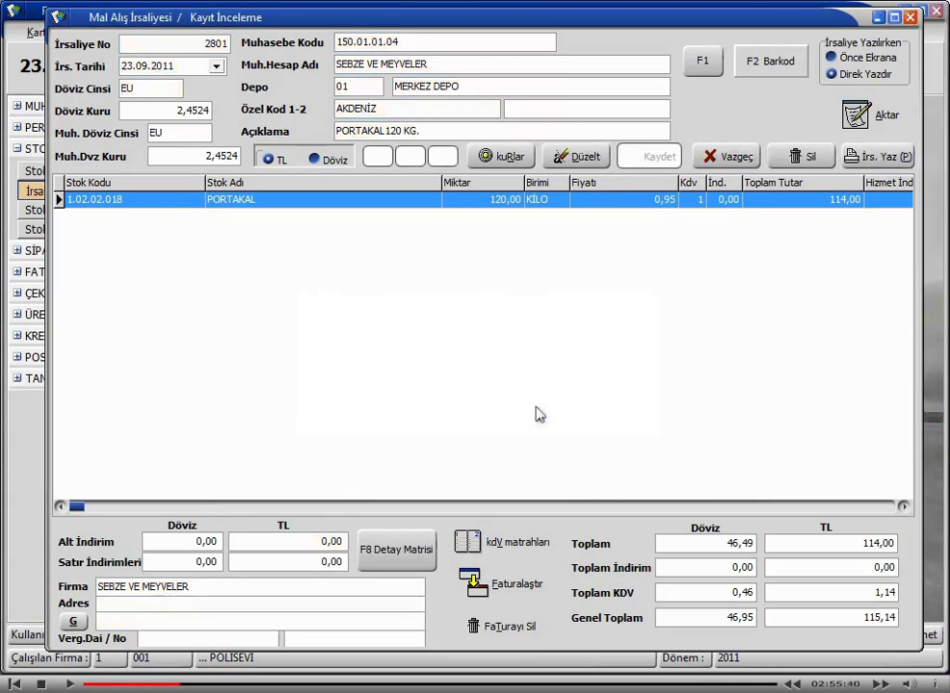
Close the delivery notes and display the full list of stock entry vouchers (Stok Giriş Fişleri)
{"action": "left_click", "coordinate": [908, 18]}
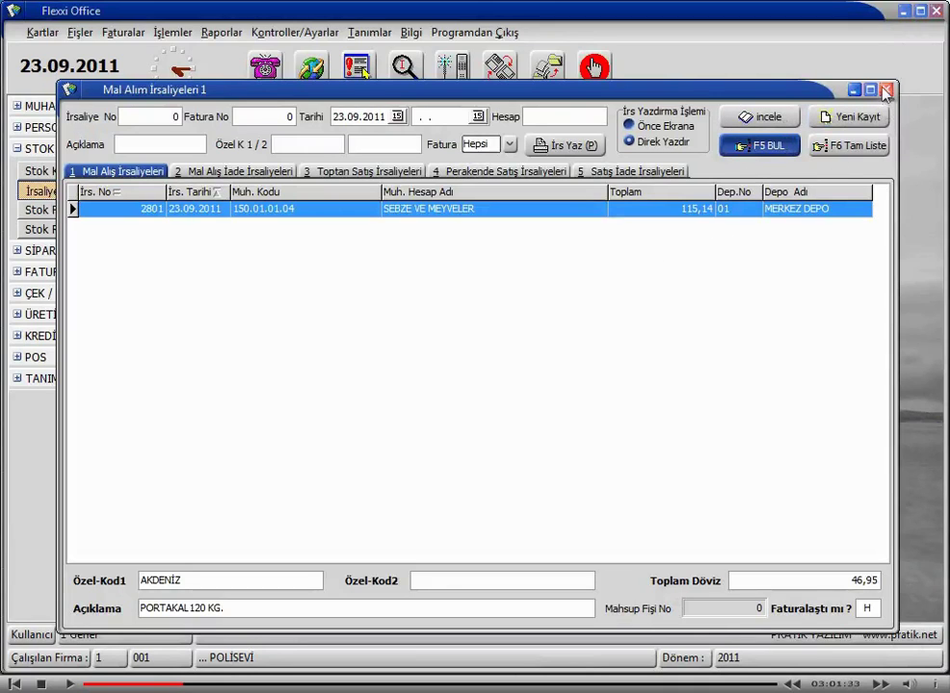
{"action": "left_click", "coordinate": [887, 91]}
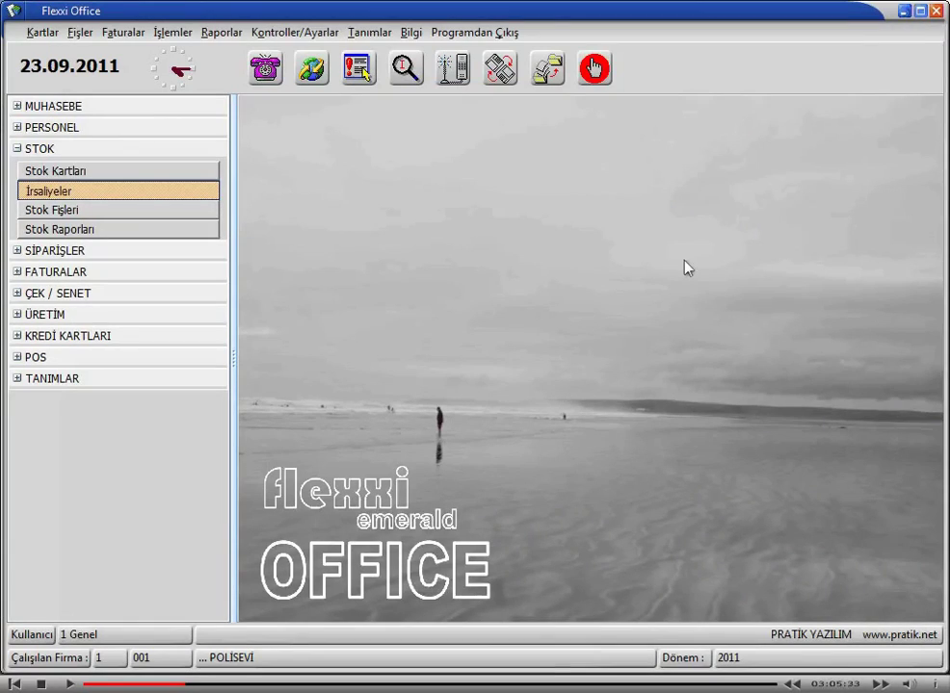
{"action": "left_click", "coordinate": [57, 214]}
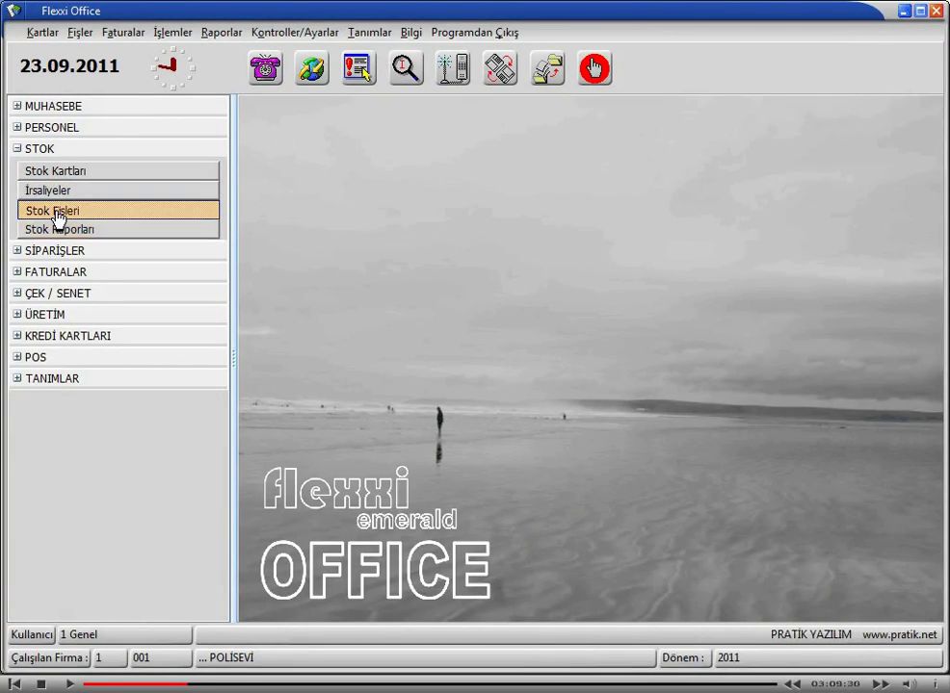
{"action": "double_click", "coordinate": [56, 214]}
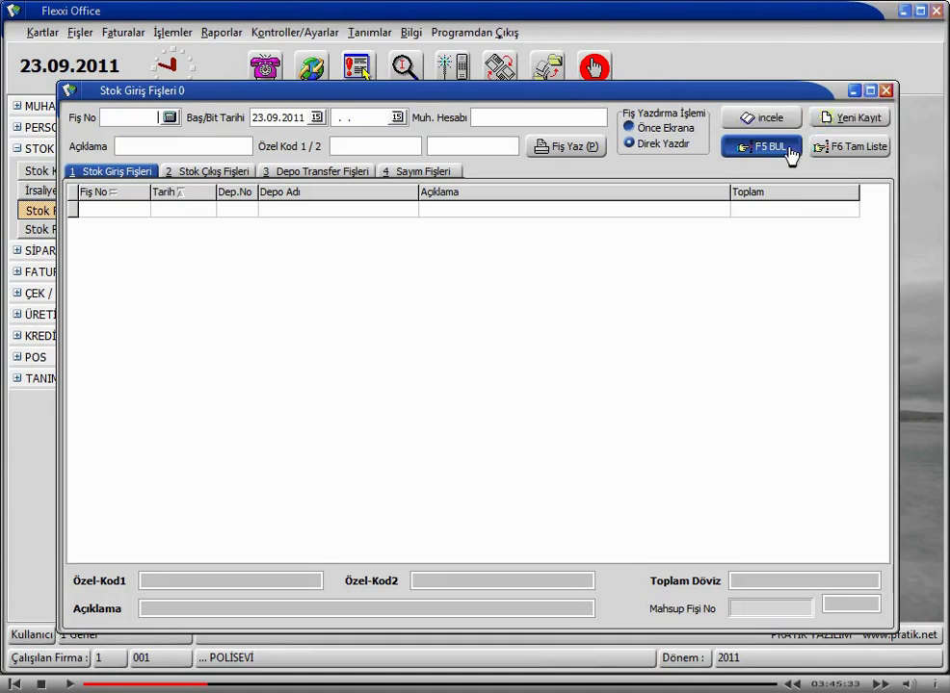
{"action": "left_click", "coordinate": [853, 149]}
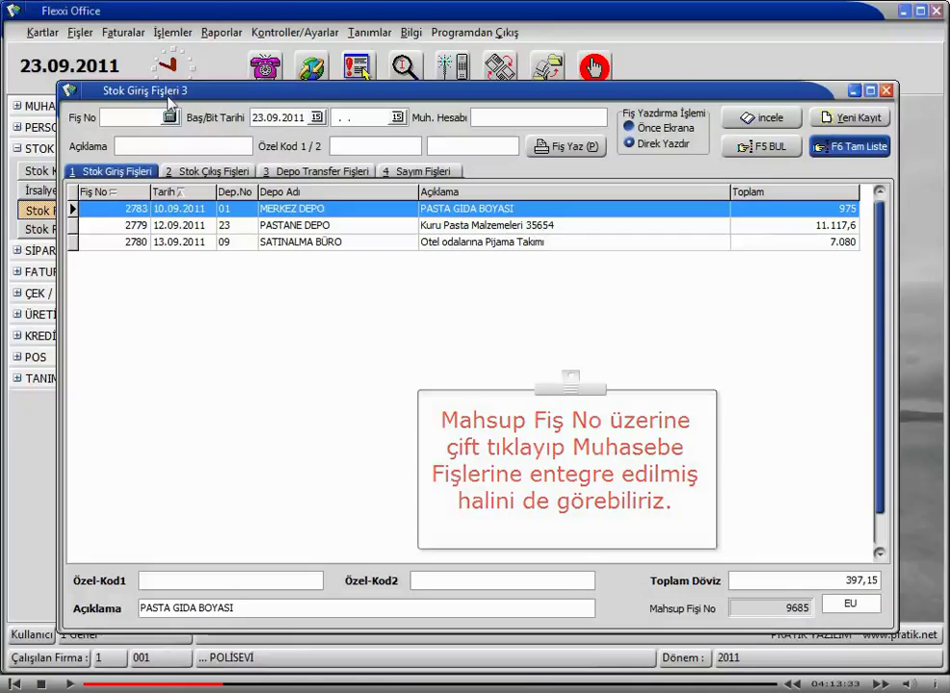
Look through the stock entry, stock issue, warehouse transfer and stock count voucher lists
{"action": "left_click", "coordinate": [204, 172]}
{"action": "left_click", "coordinate": [334, 174]}
{"action": "left_click", "coordinate": [410, 172]}
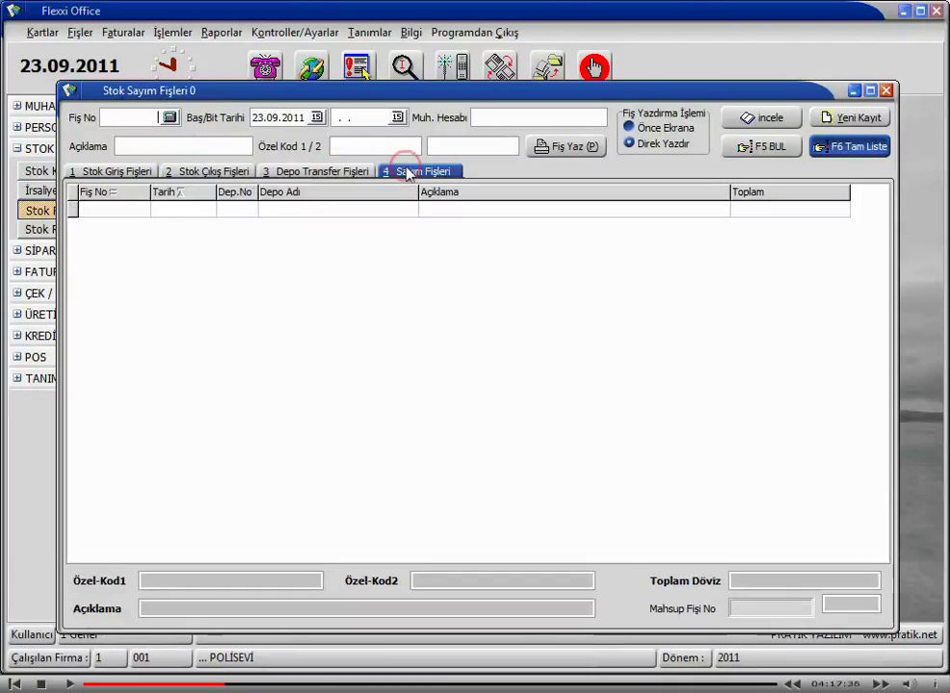
{"action": "left_click", "coordinate": [123, 173]}
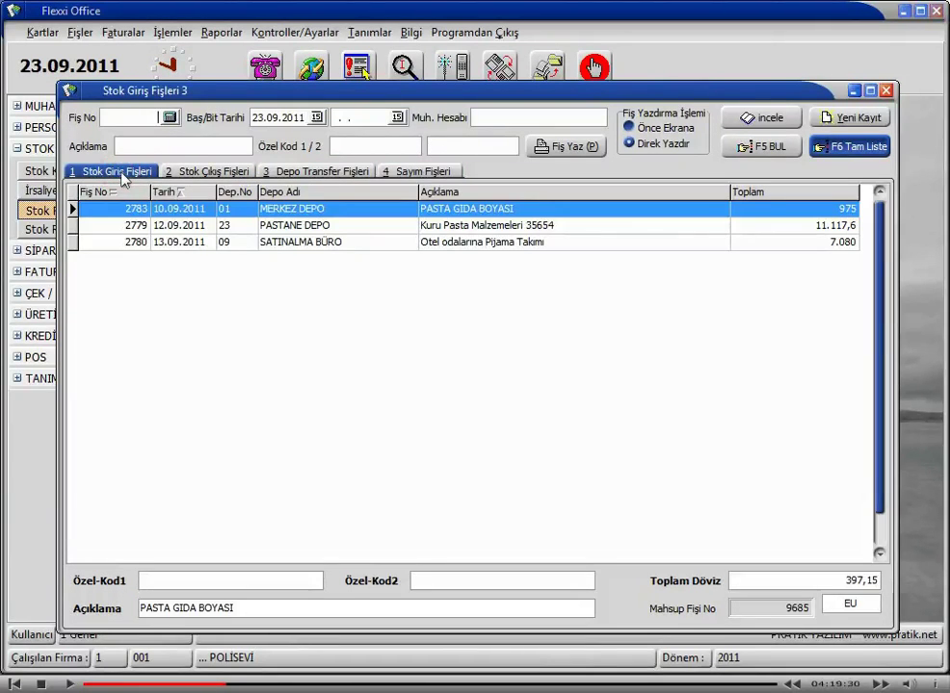
{"action": "left_click", "coordinate": [208, 172]}
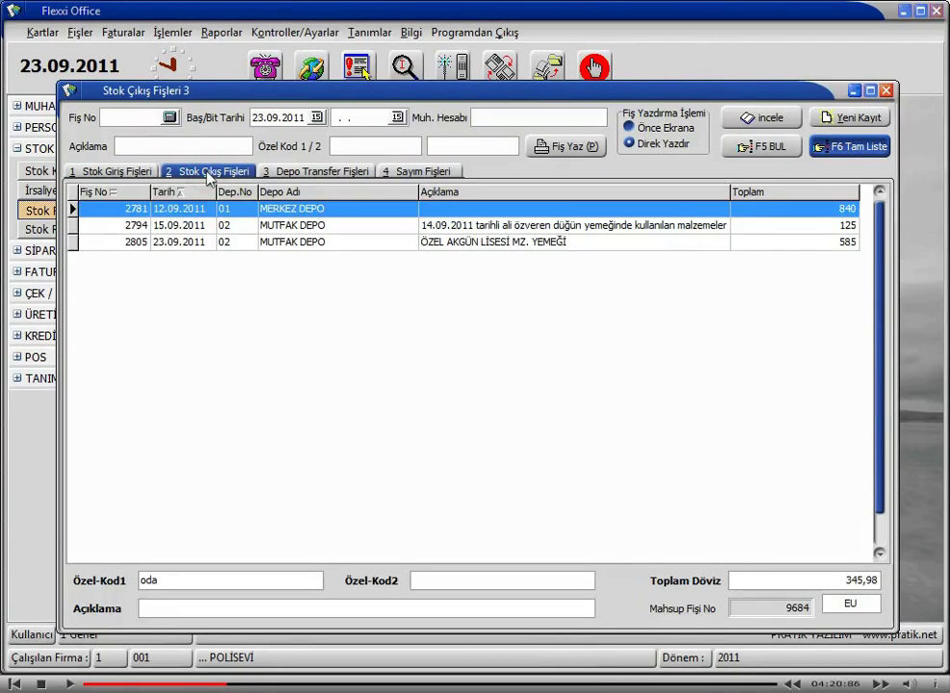
{"action": "left_click", "coordinate": [337, 172]}
{"action": "left_click", "coordinate": [423, 173]}
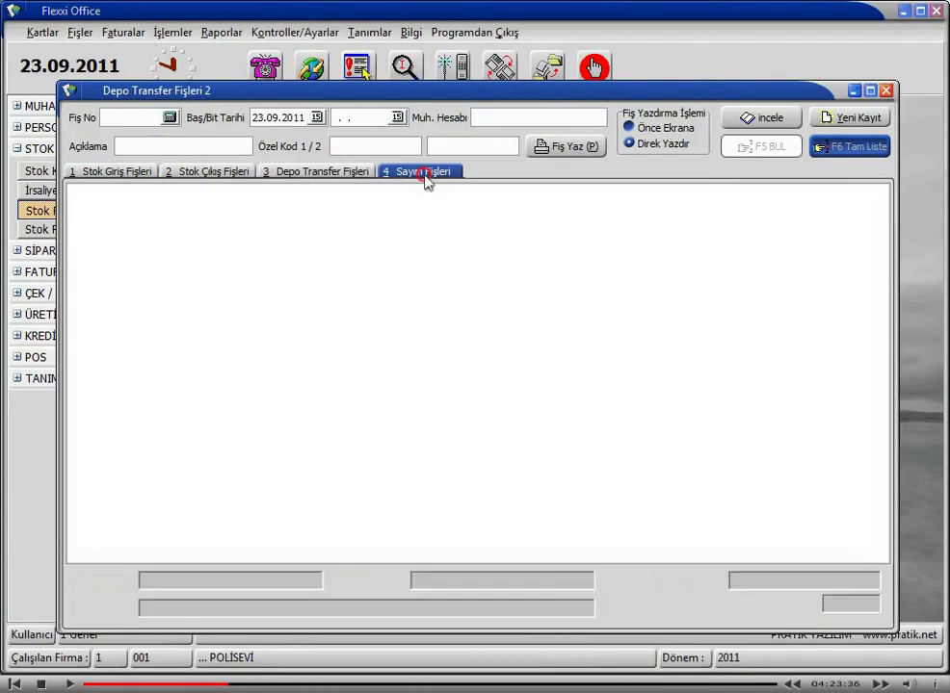
{"action": "left_click", "coordinate": [147, 173]}
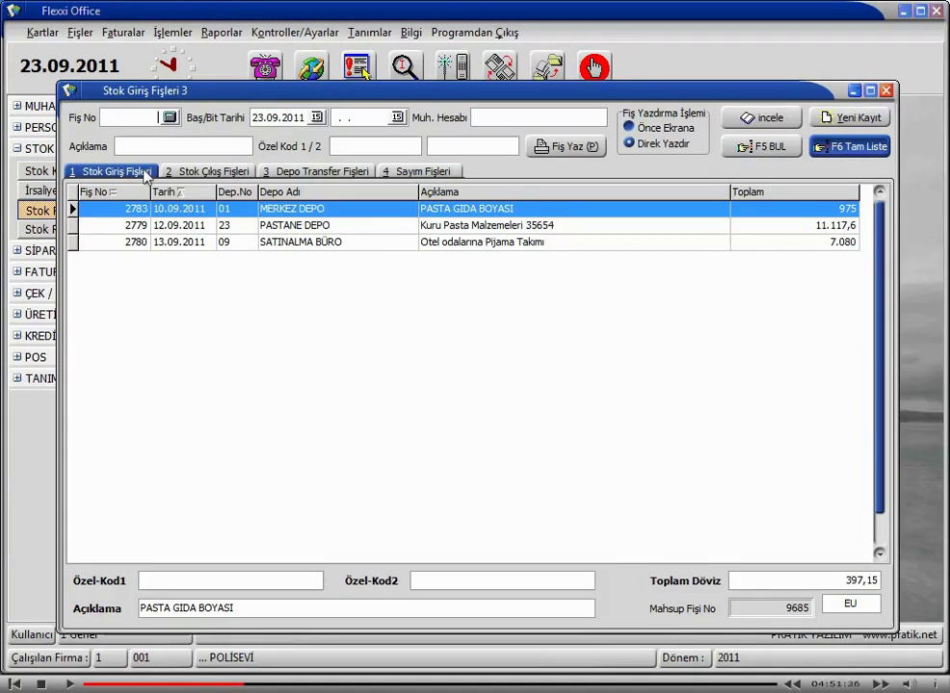
Create a new stock issue voucher (Stok Çıkış Fişi), accepting the date 23.09.2011 and the currency EU
{"action": "left_click", "coordinate": [222, 173]}
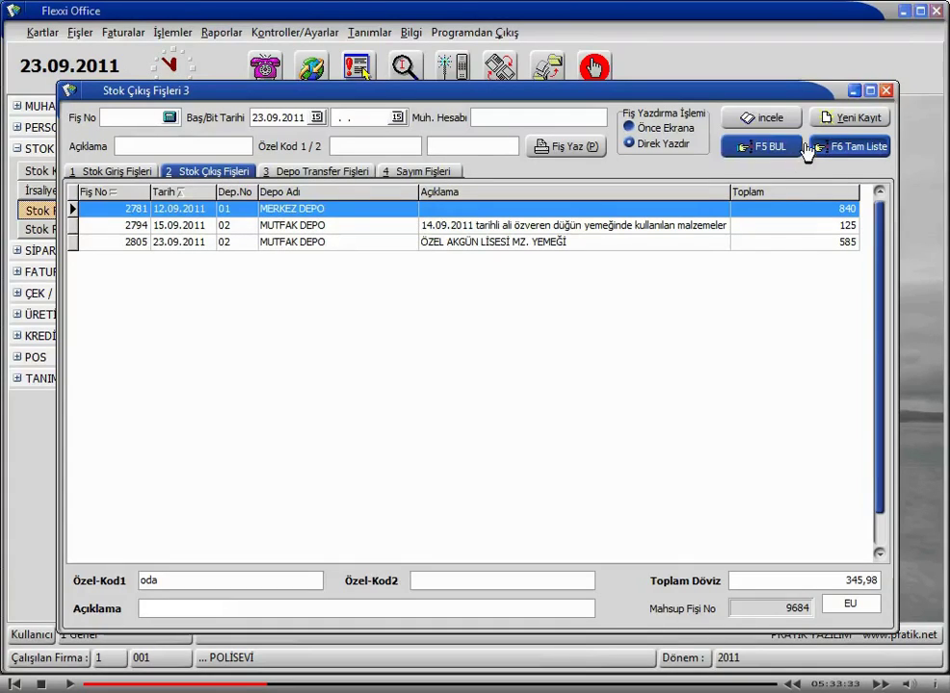
{"action": "left_click", "coordinate": [849, 119]}
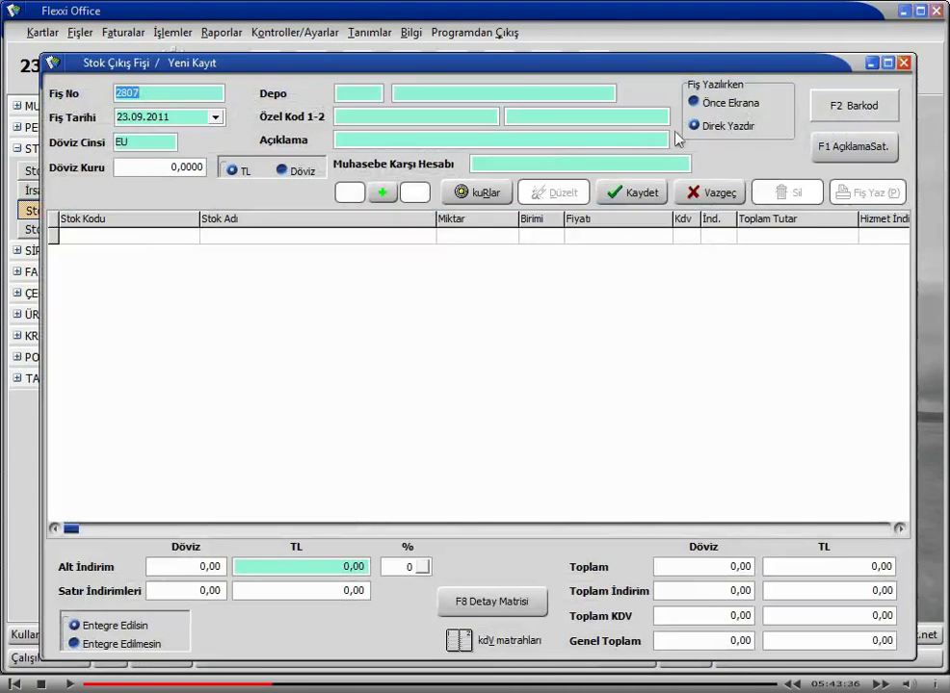
{"action": "left_click", "coordinate": [520, 63]}
{"action": "left_click_drag", "start_coordinate": [521, 64], "coordinate": [520, 56]}
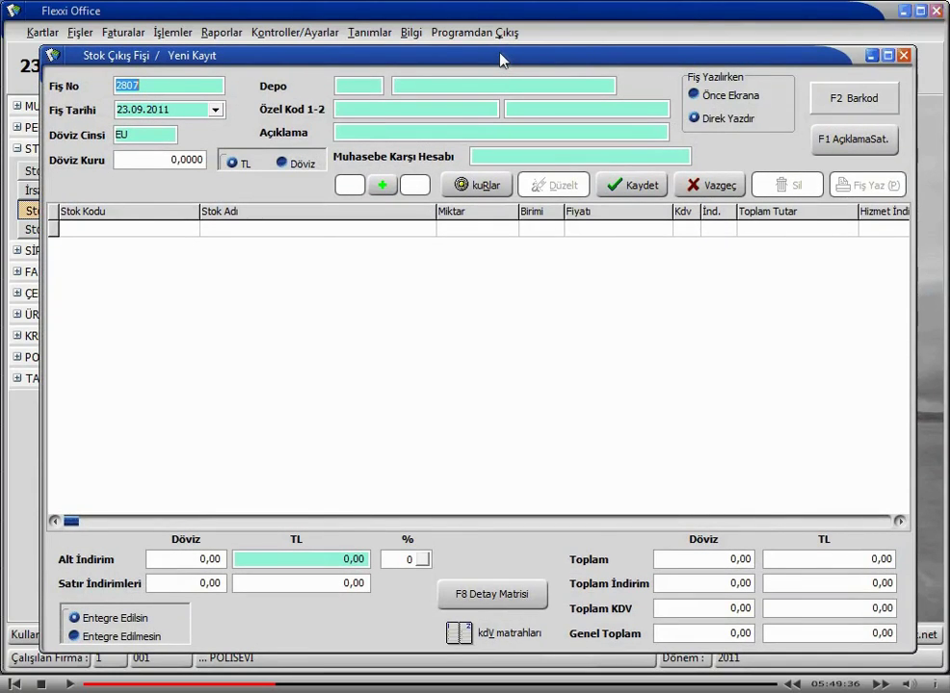
{"action": "key", "text": "Tab"}
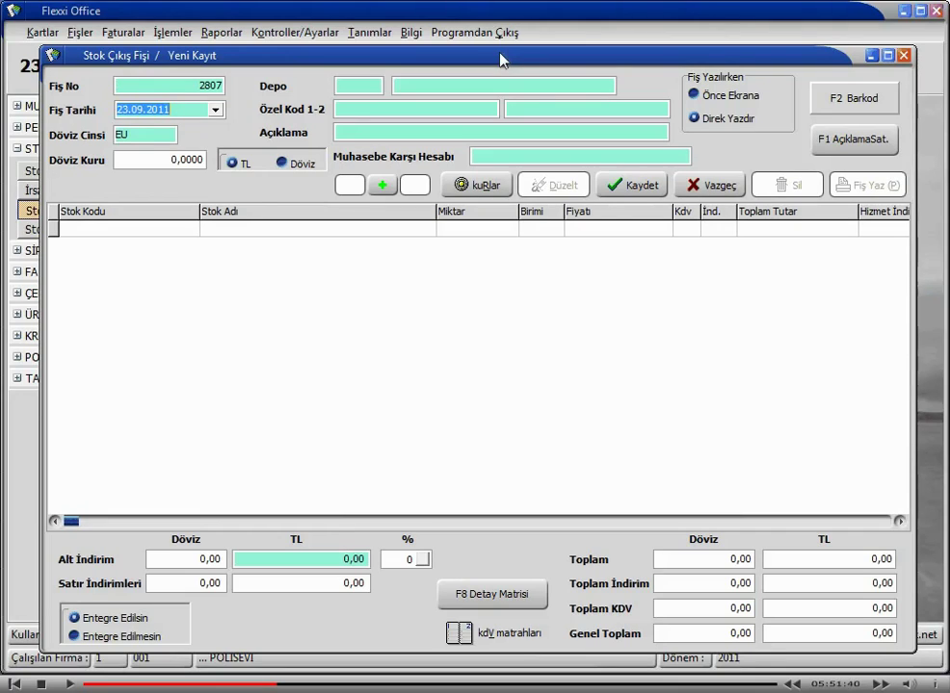
{"action": "key", "text": "Tab"}
{"action": "key", "text": "Tab"}
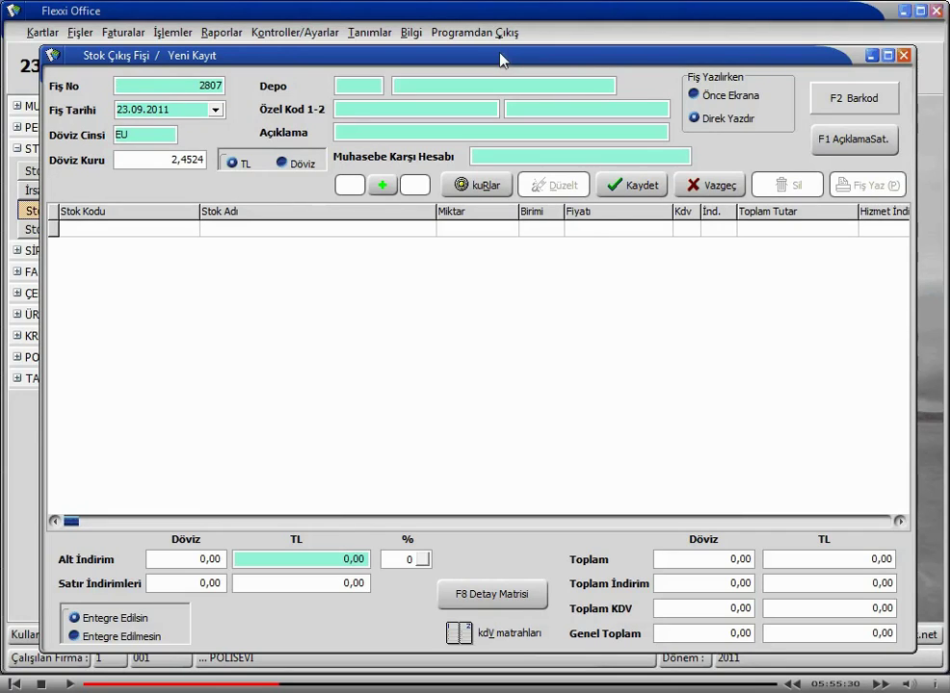
{"action": "key", "text": "Tab"}
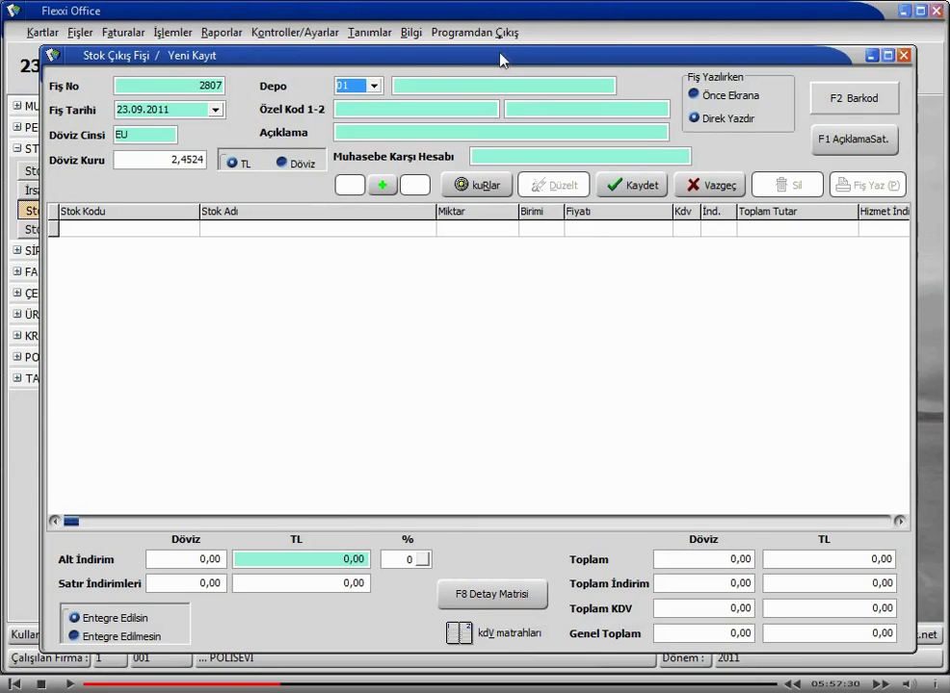
Set the voucher's warehouse to 02 MUTFAK DEPO
{"action": "key", "text": "Tab"}
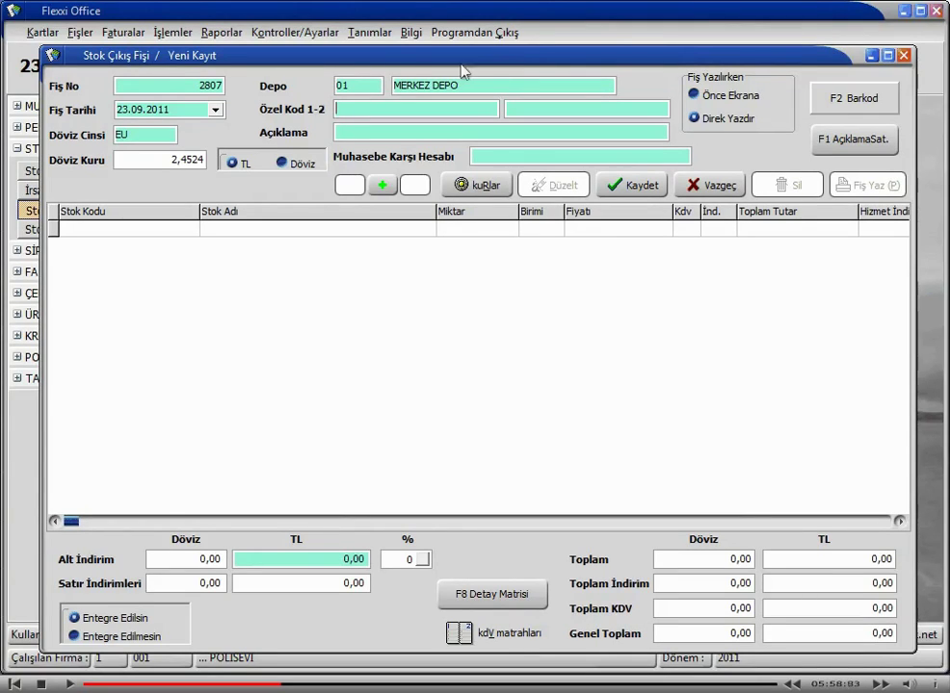
{"action": "left_click", "coordinate": [378, 85]}
{"action": "left_click", "coordinate": [373, 85]}
{"action": "left_click", "coordinate": [389, 139]}
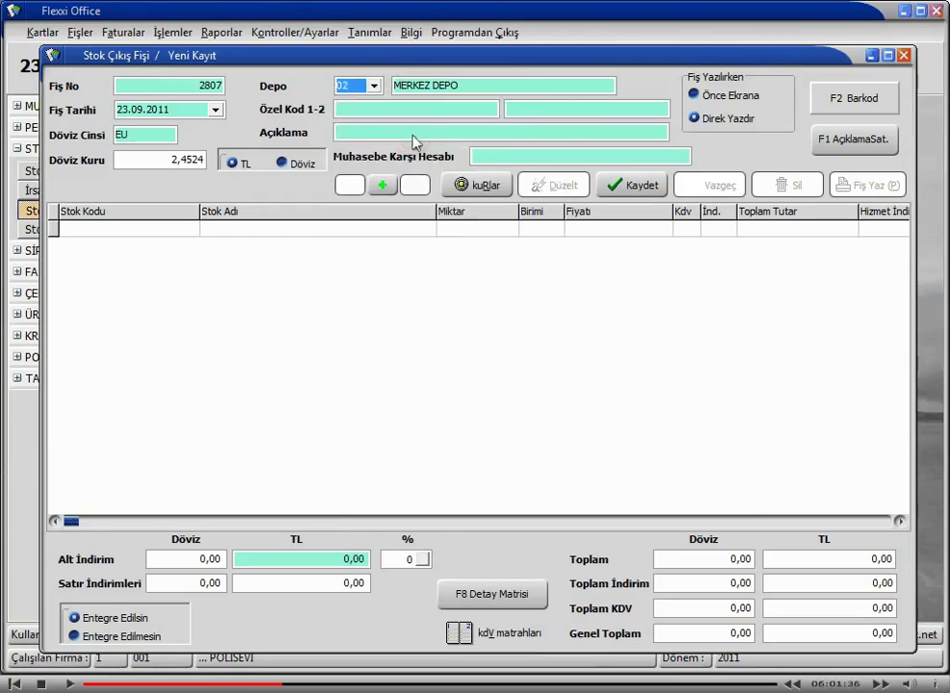
{"action": "left_click", "coordinate": [471, 85]}
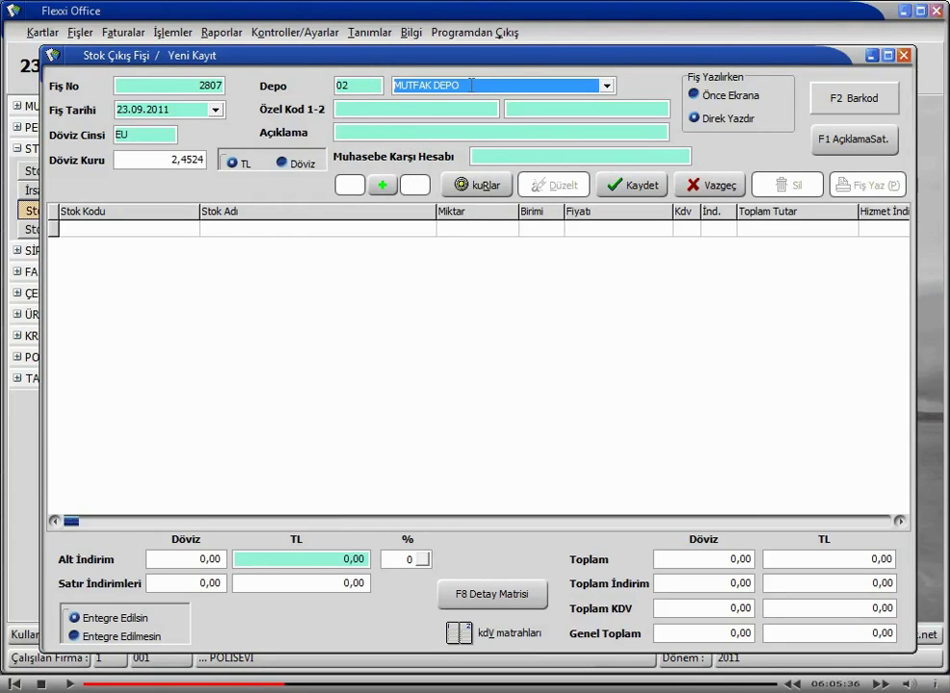
{"action": "key", "text": "Return"}
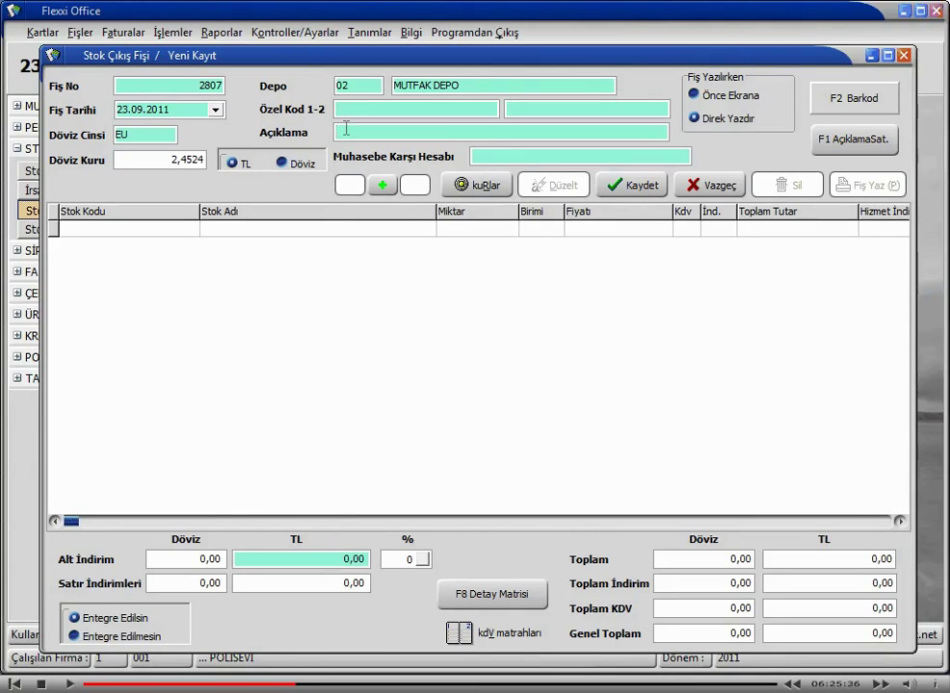
Enter "ÖZEL AKGÜN LİSESİ MEZ. YEMEĞİ" as the voucher's description
{"action": "type", "text": "ö"}
{"action": "key", "text": "BackSpace"}
{"action": "key", "text": "BackSpace"}
{"action": "key", "text": "BackSpace"}
{"action": "type", "text": "ÖZEL AKGÜN LİSESİ"}
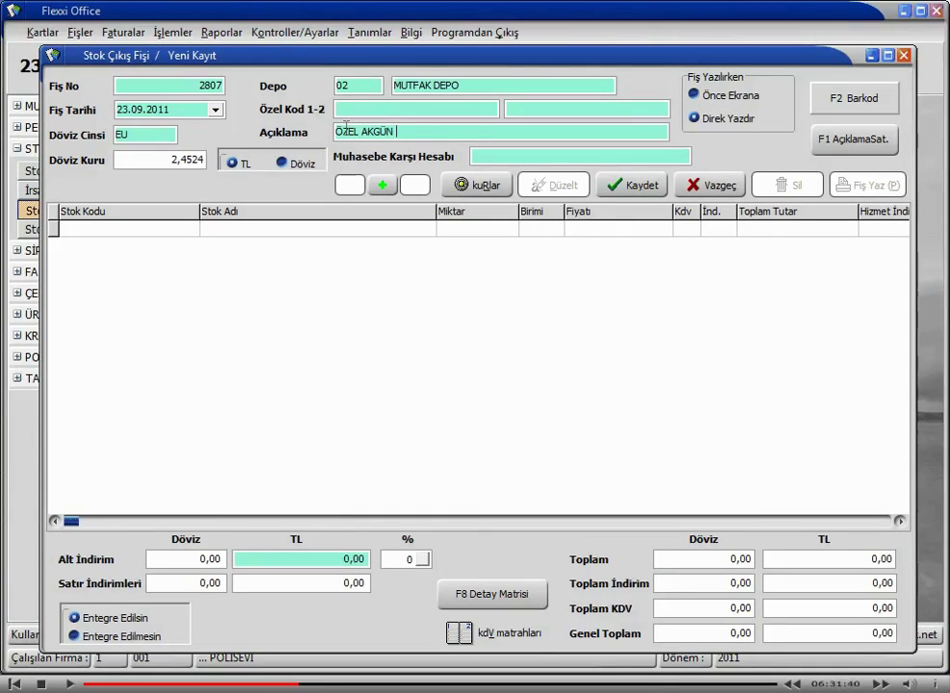
{"action": "type", "text": "MEZ. YEMEĞİ"}
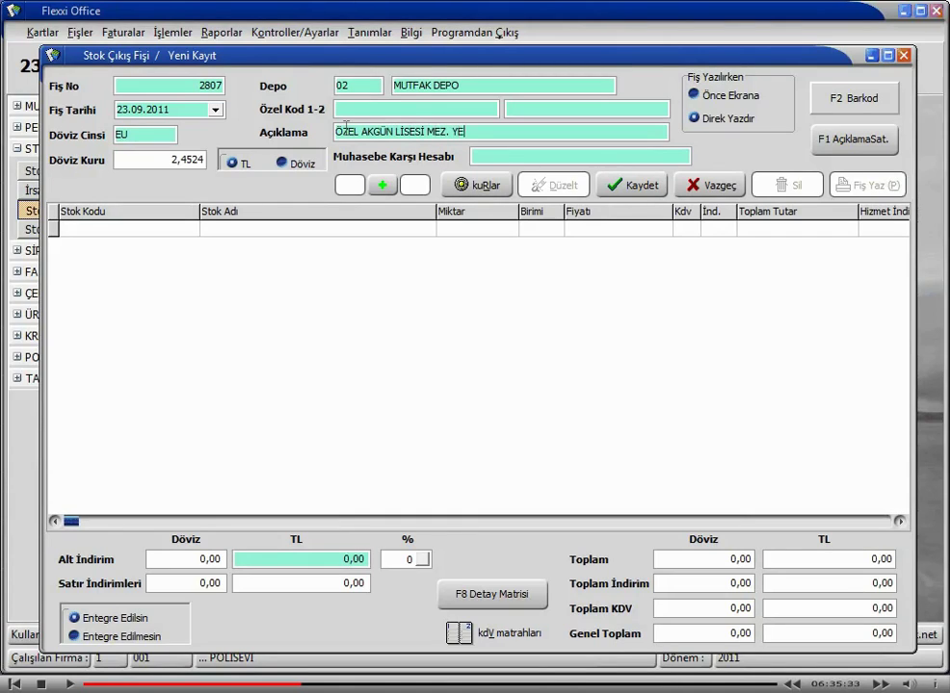
Set the voucher's two special codes (Özel Kod 1-2) to "TOPLU YEMEK" and "AKGÜN", and proceed to the line entry
{"action": "left_click", "coordinate": [346, 108]}
{"action": "type", "text": "TOPLU YEMEK"}
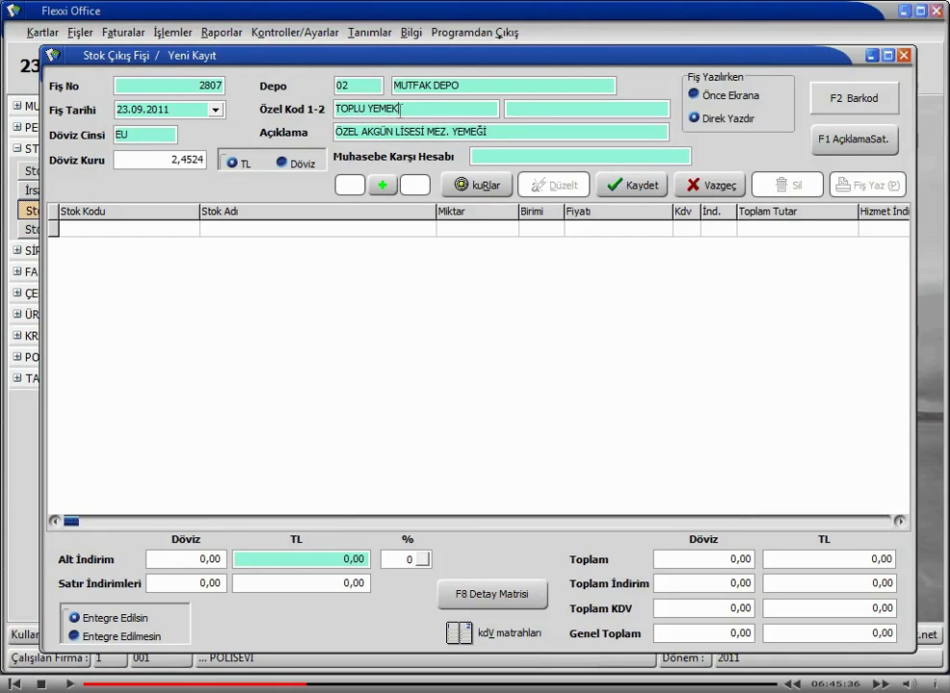
{"action": "left_click", "coordinate": [532, 111]}
{"action": "type", "text": "AKGÜN"}
{"action": "key", "text": "Tab"}
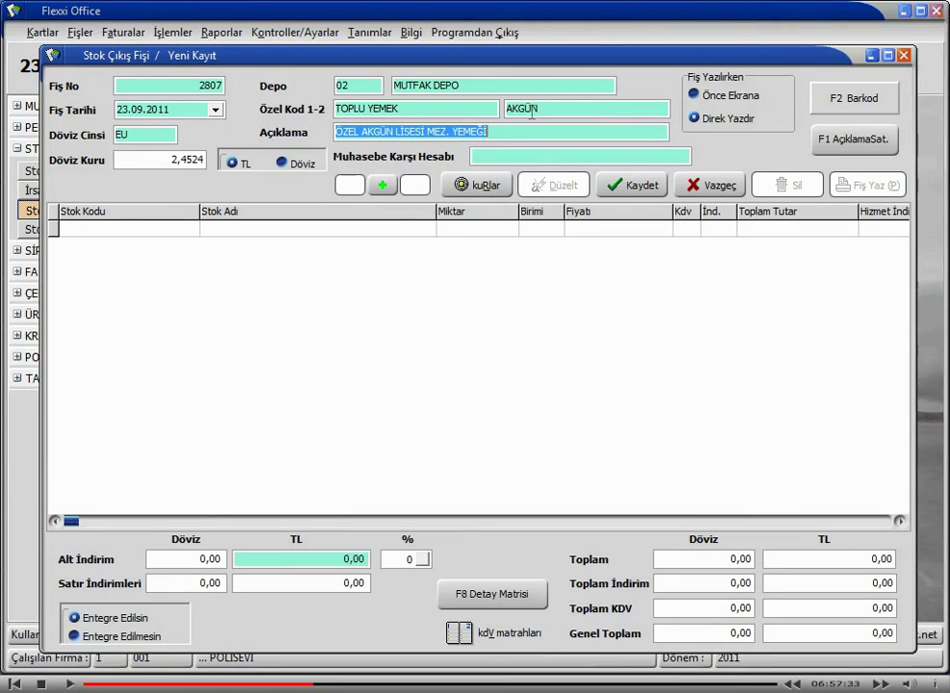
{"action": "key", "text": "Tab"}
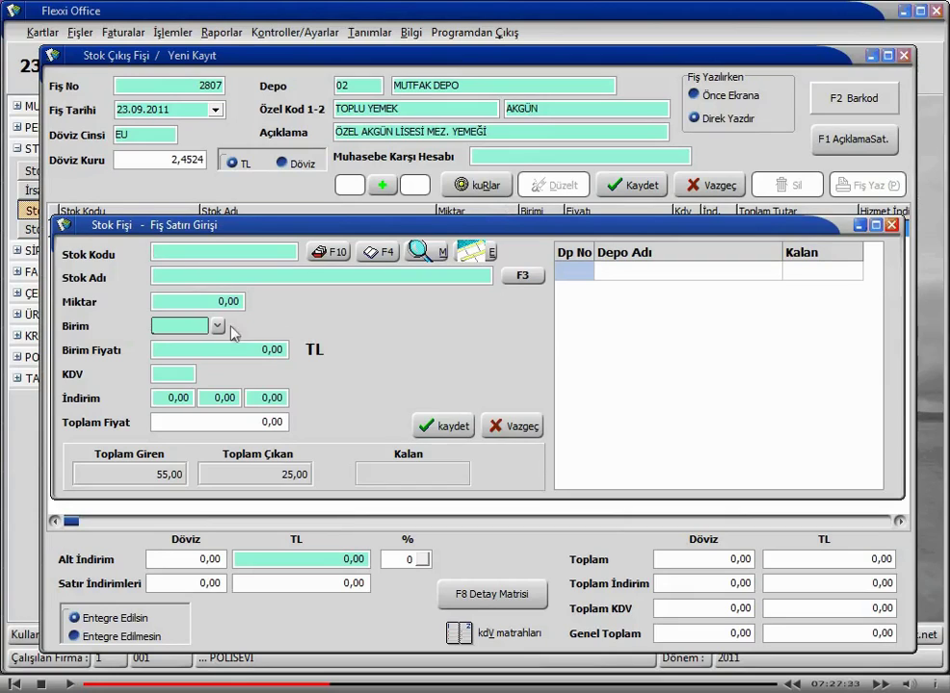
{"action": "left_click", "coordinate": [327, 254]}
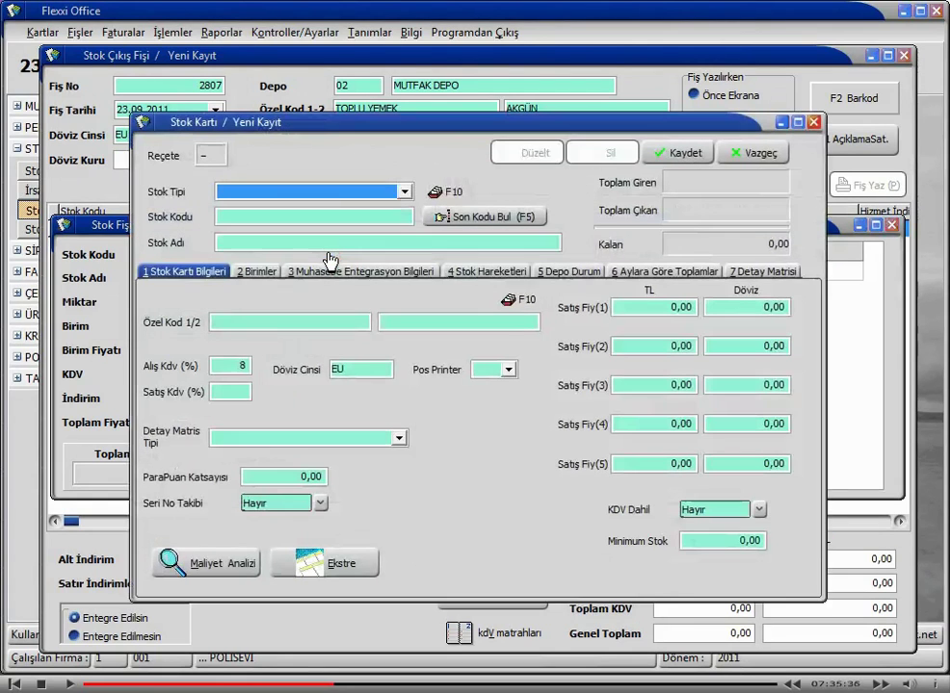
{"action": "left_click", "coordinate": [814, 122]}
{"action": "left_click", "coordinate": [539, 411]}
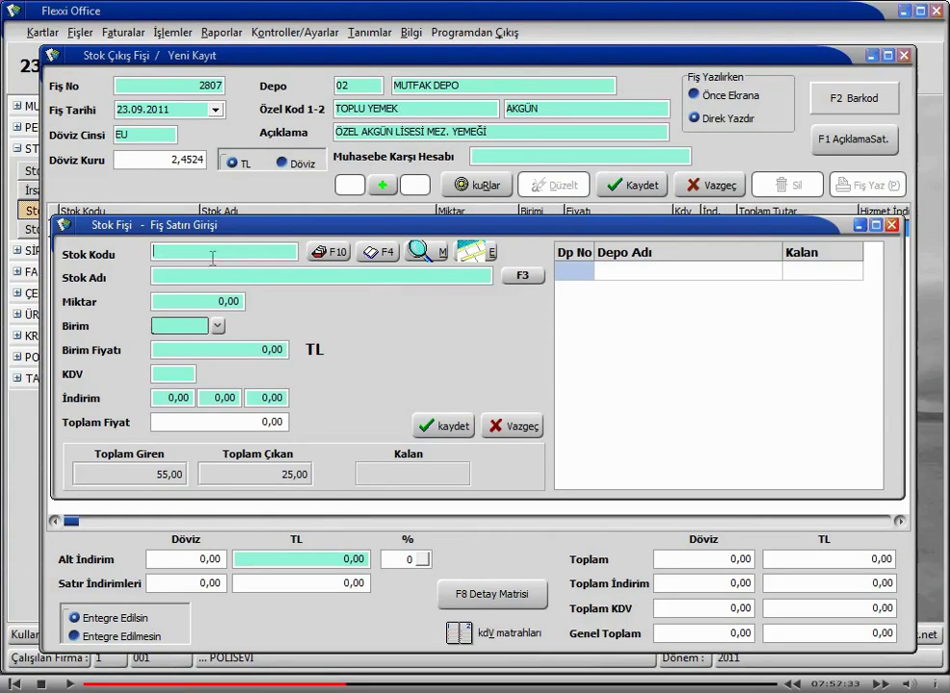
Search the stock items by the name "TAVUK" and choose TAVUK BÜTÜN (1.01.02.001) for the first voucher line
{"action": "left_click", "coordinate": [195, 278]}
{"action": "type", "text": "TAVUK"}
{"action": "key", "text": "F3"}
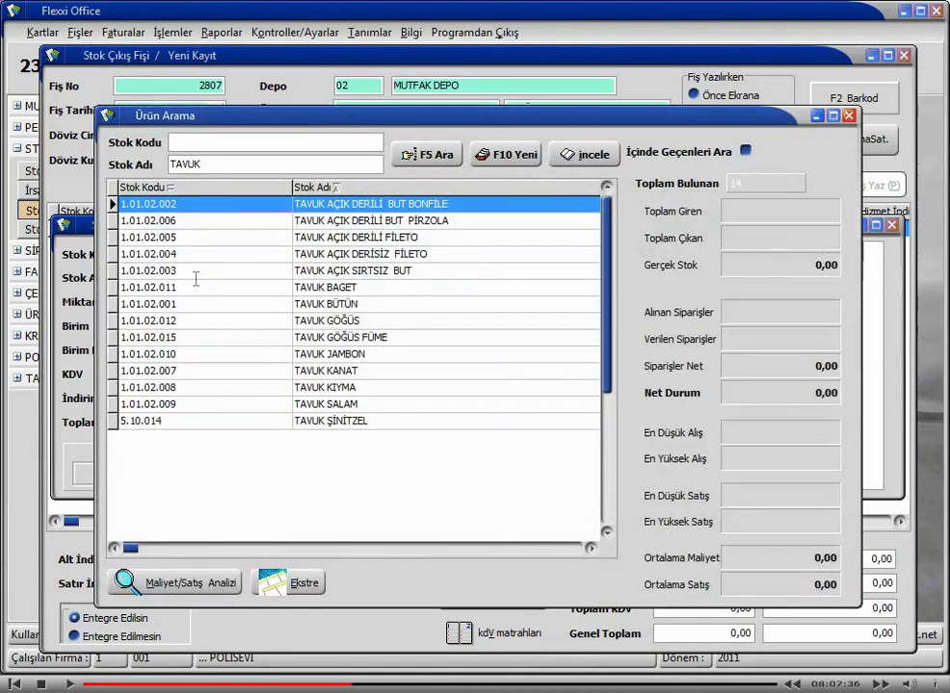
{"action": "key", "text": "Down"}
{"action": "key", "text": "Down"}
{"action": "key", "text": "Down"}
{"action": "key", "text": "Down"}
{"action": "key", "text": "Down"}
{"action": "key", "text": "Down"}
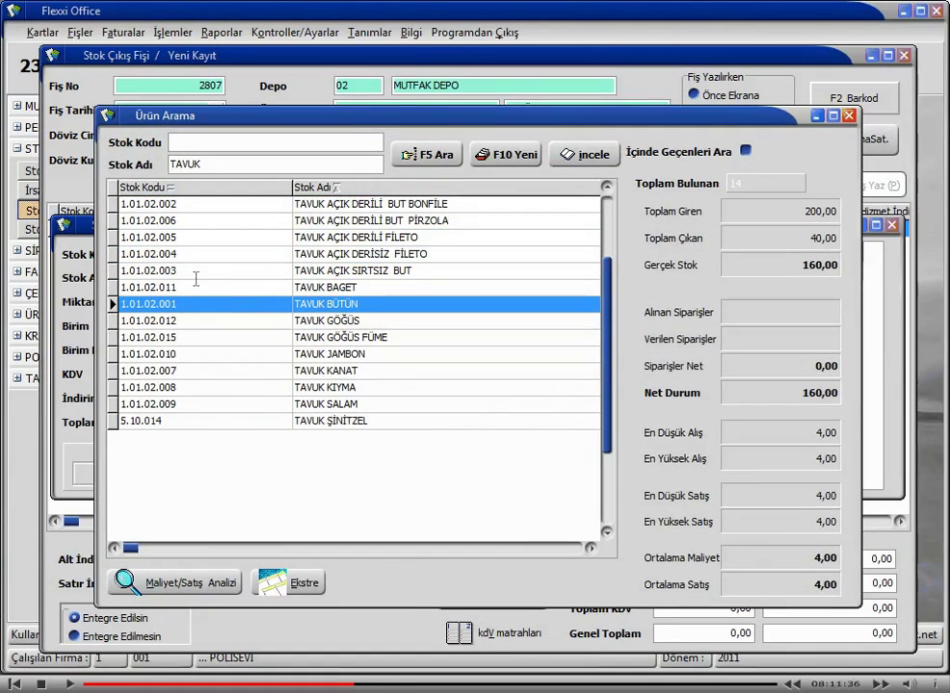
{"action": "key", "text": "Return"}
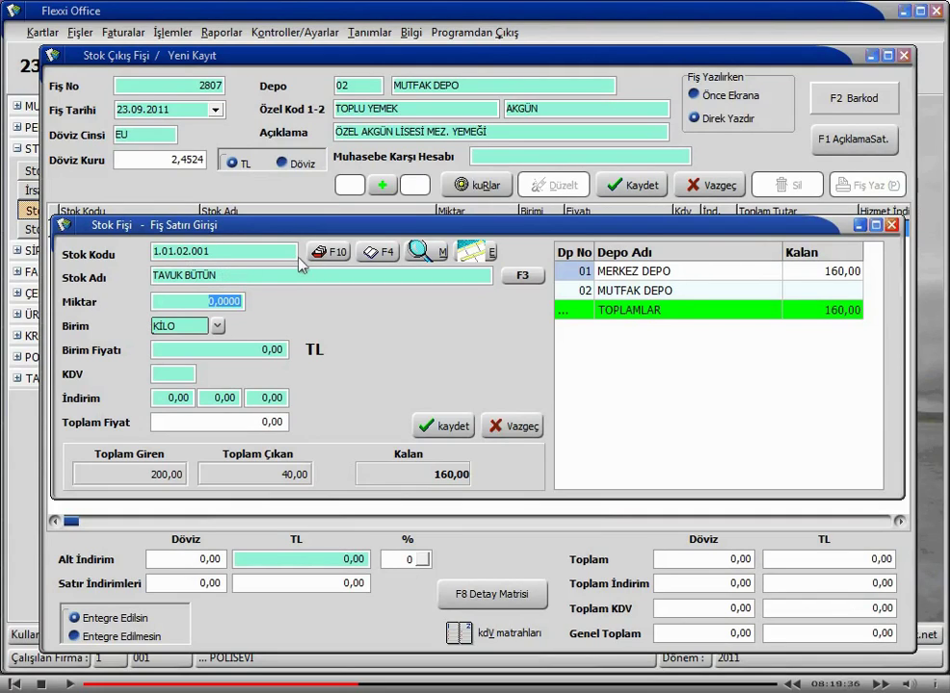
View the stock card and the cost/sales analysis of TAVUK BÜTÜN, closing each one
{"action": "left_click", "coordinate": [377, 253]}
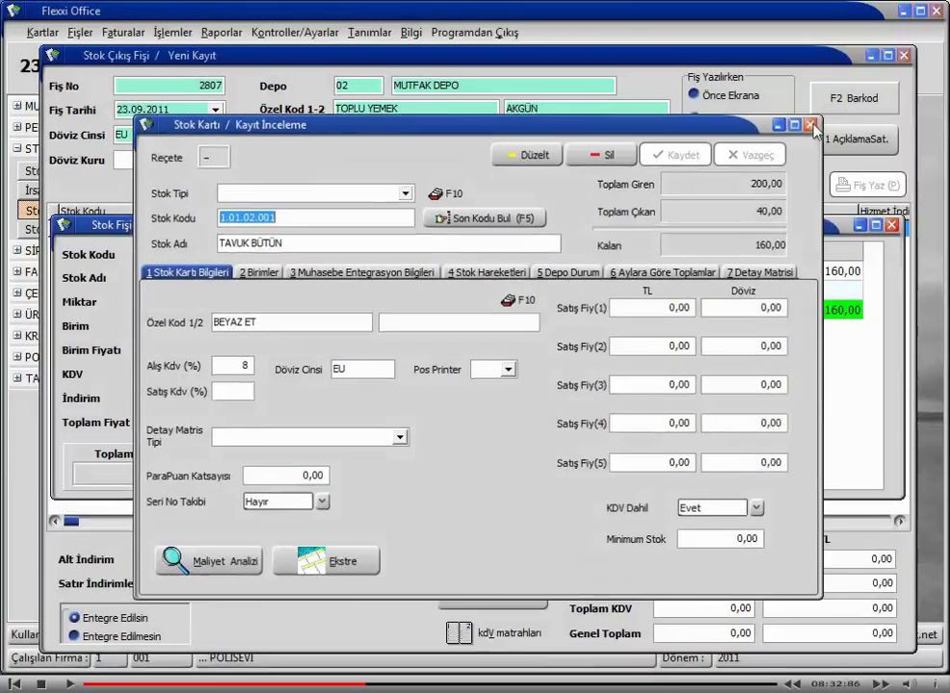
{"action": "left_click", "coordinate": [812, 125]}
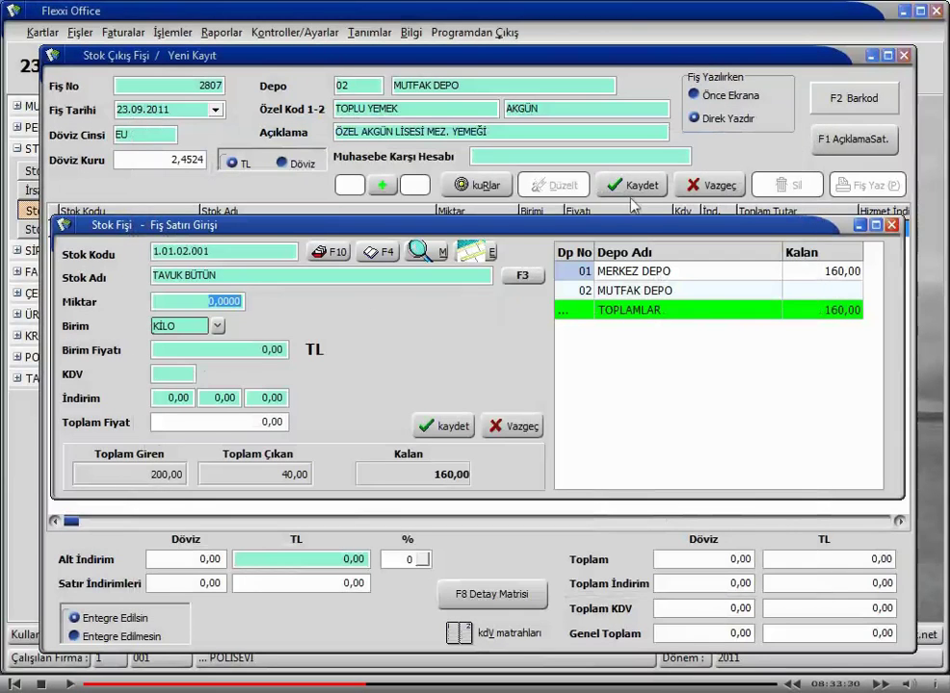
{"action": "left_click", "coordinate": [427, 253]}
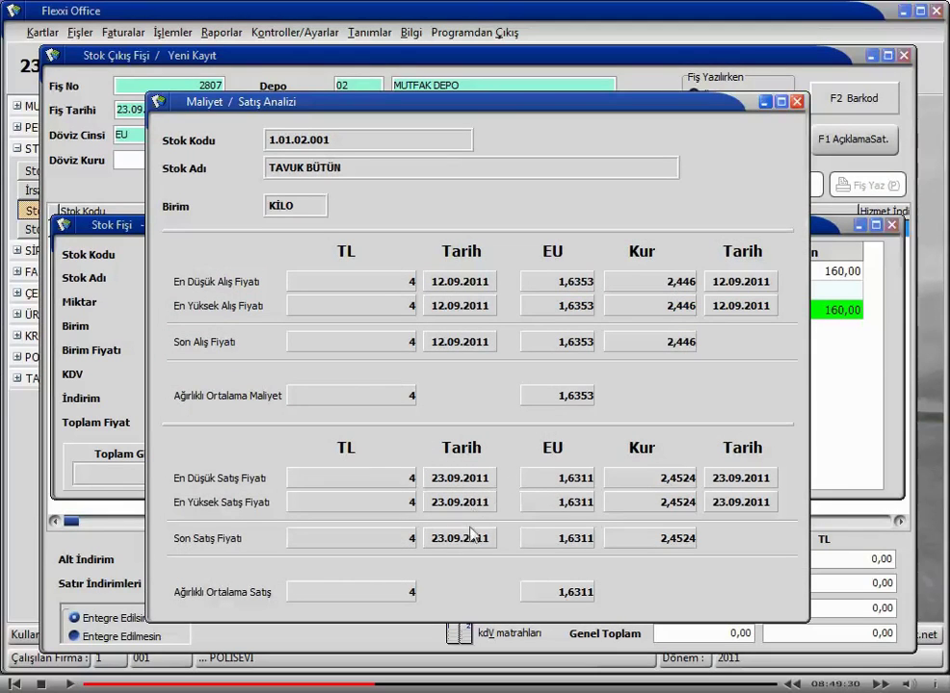
{"action": "left_click", "coordinate": [795, 102]}
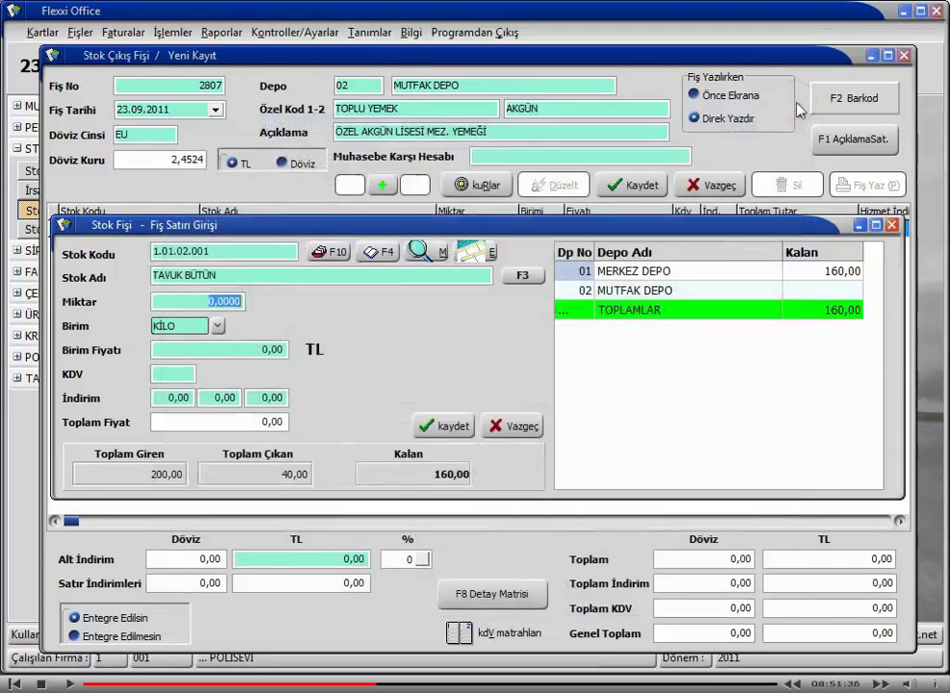
Generate the stock movements statement for TAVUK BÜTÜN without date limits, and close the report
{"action": "left_click", "coordinate": [486, 254]}
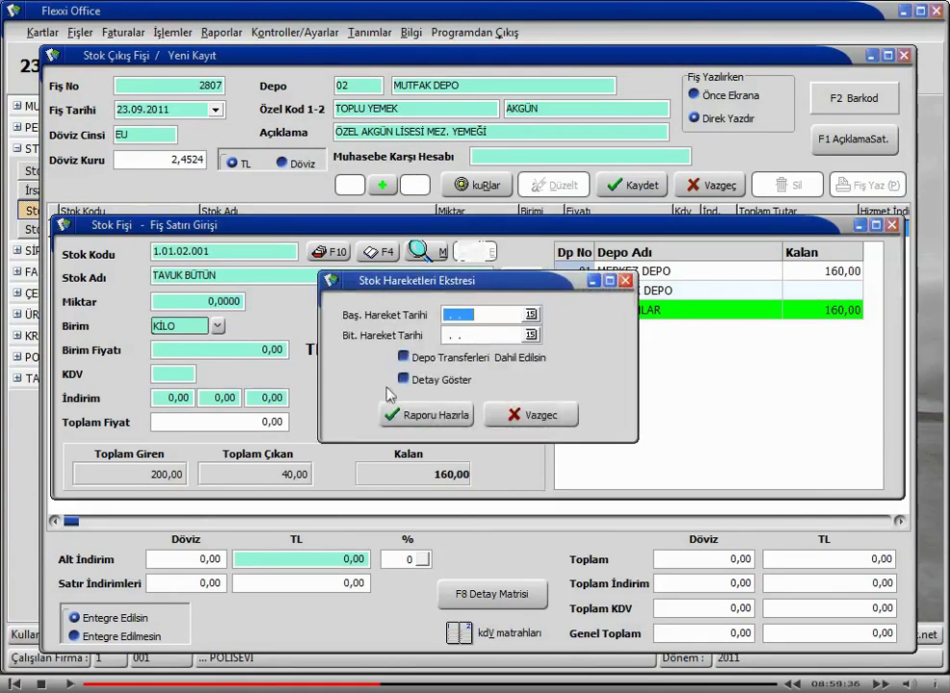
{"action": "left_click", "coordinate": [431, 420]}
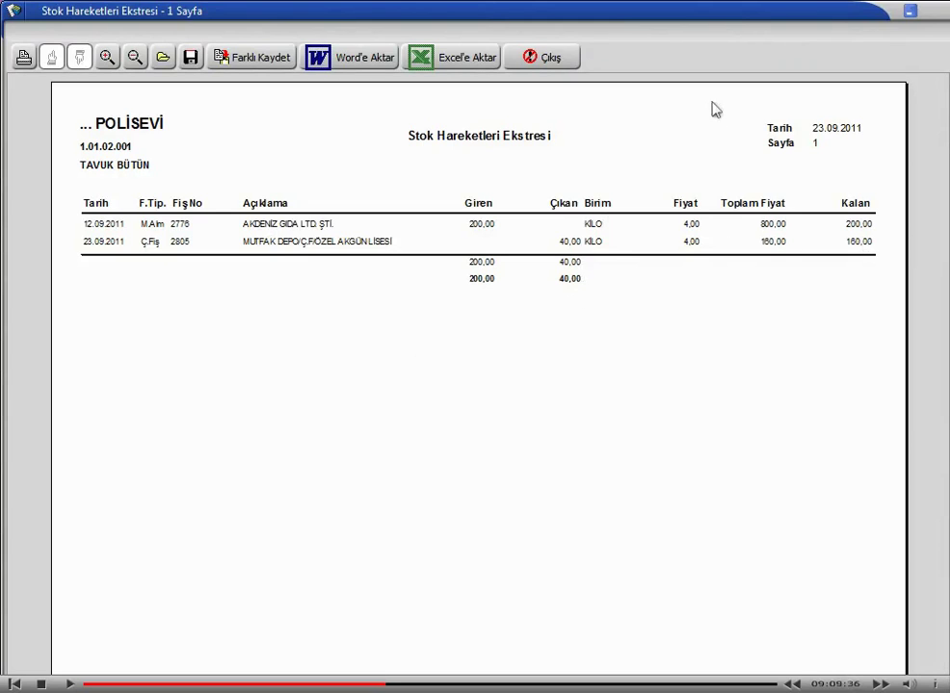
{"action": "left_click", "coordinate": [541, 57]}
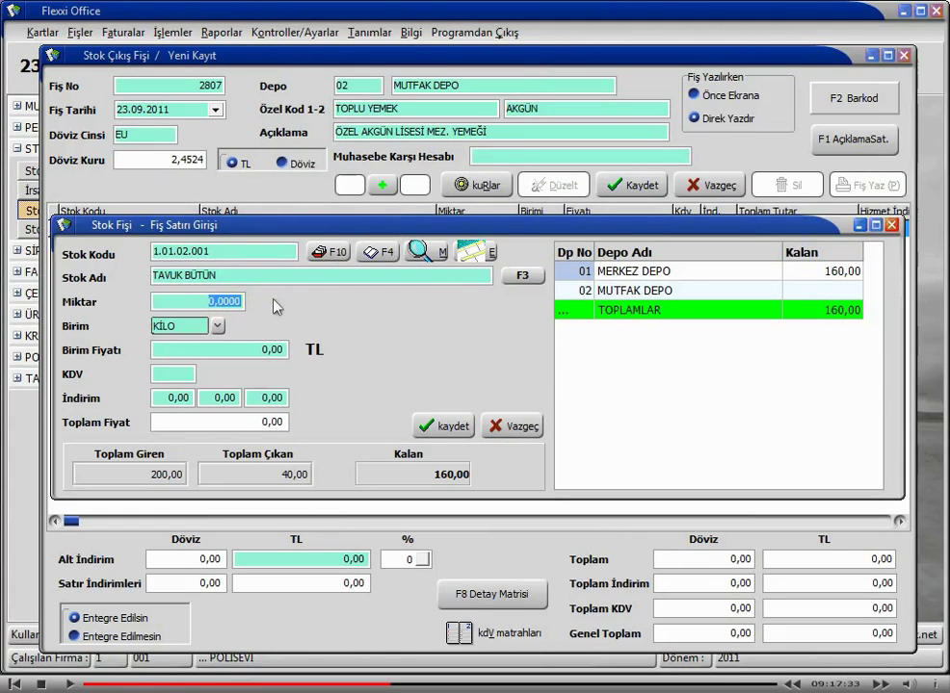
Set the TAVUK BÜTÜN quantity to 40 KİLO, accept the unit price of 4,00 TL and save the line
{"action": "type", "text": "40"}
{"action": "key", "text": "Return"}
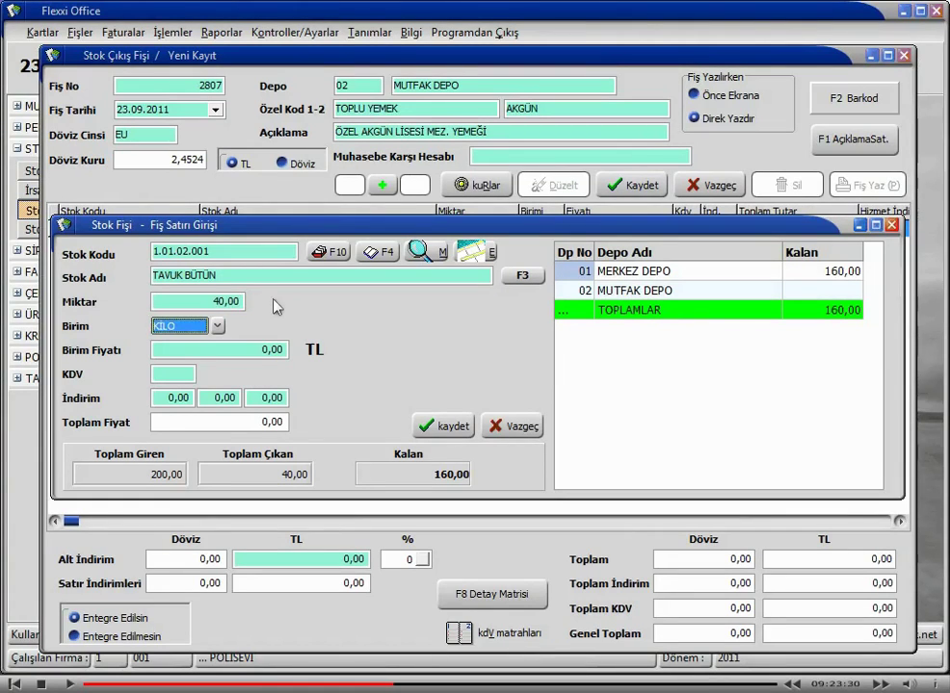
{"action": "key", "text": "Return"}
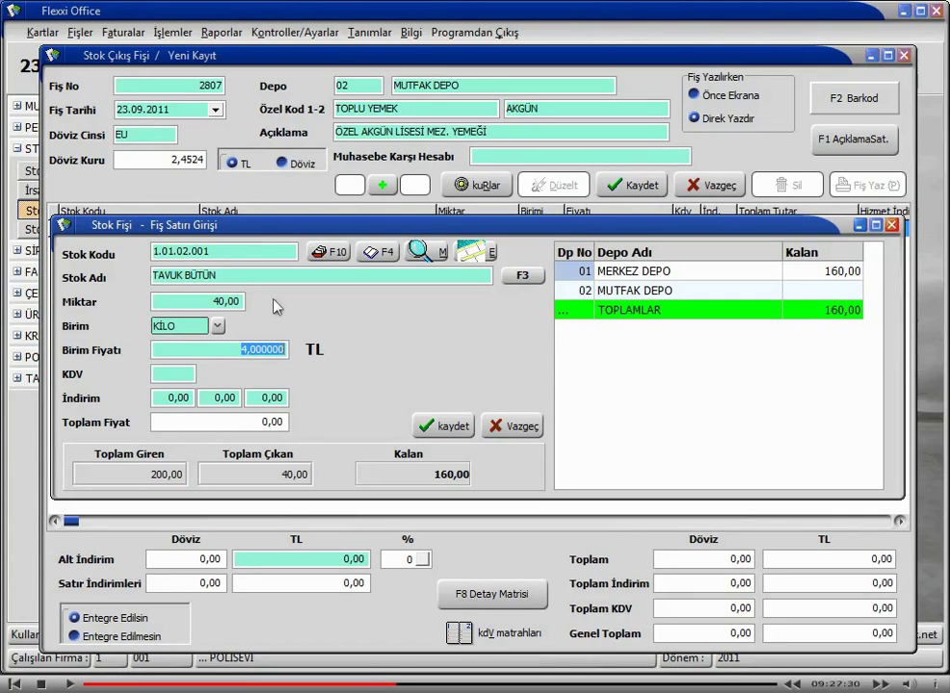
{"action": "key", "text": "Return"}
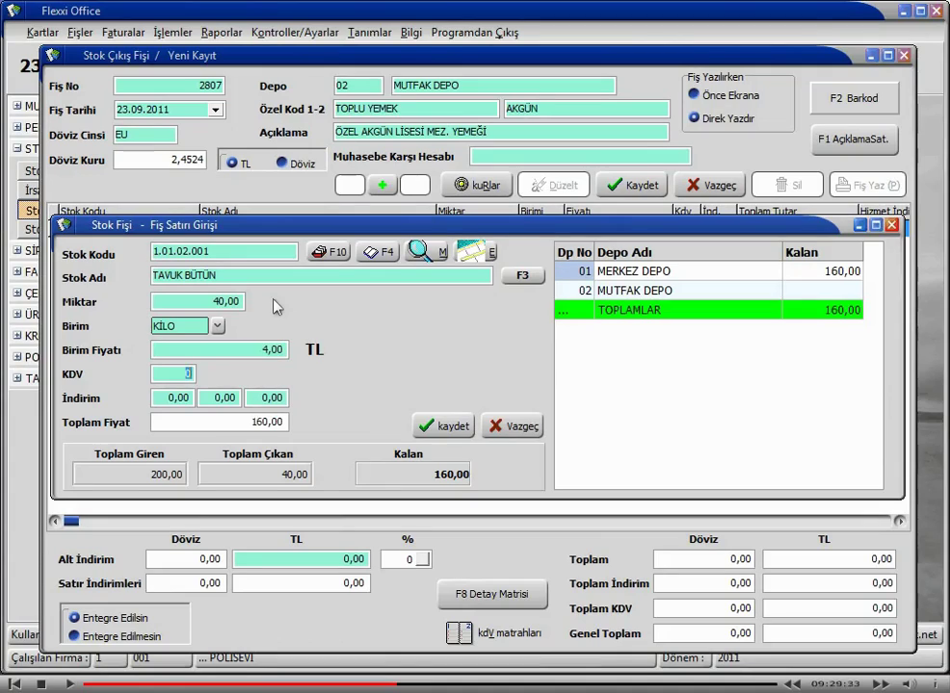
{"action": "key", "text": "Return"}
{"action": "key", "text": "Return"}
{"action": "key", "text": "Return"}
{"action": "key", "text": "Return"}
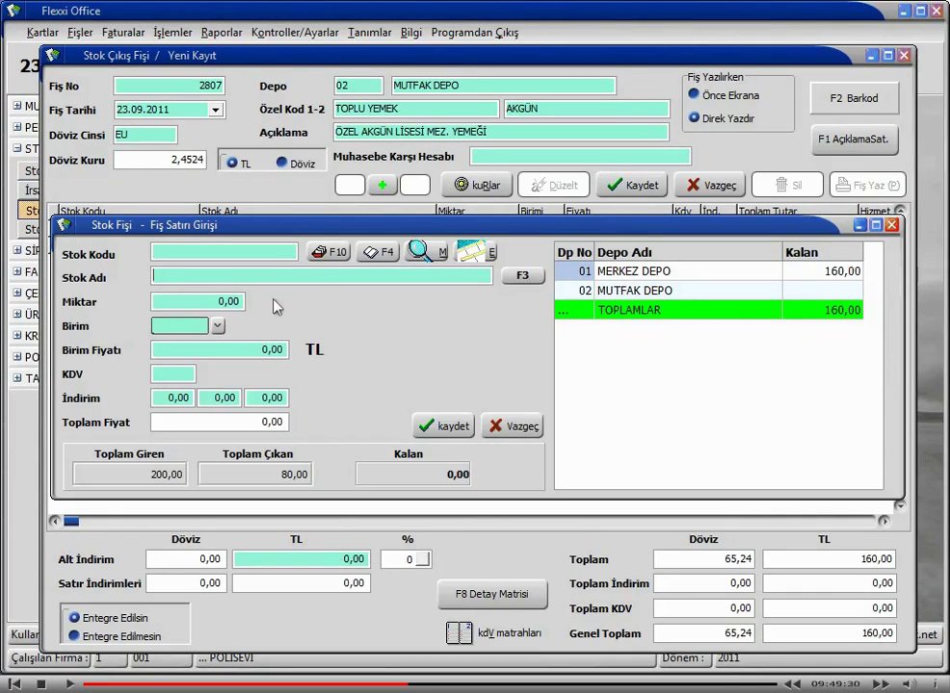
Add a line for PİRİNÇ PİLAVLIK, found by "PİRİNÇ", with 80 KİLO at the suggested unit price of 3,50 TL
{"action": "type", "text": "PİRİNÇ"}
{"action": "key", "text": "Return"}
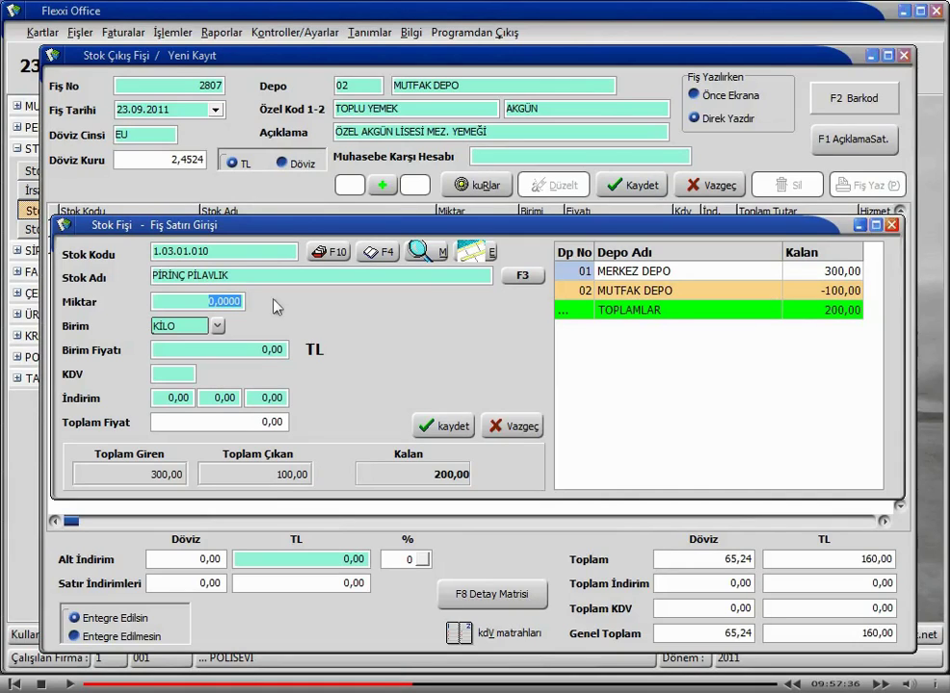
{"action": "type", "text": "80"}
{"action": "key", "text": "Return"}
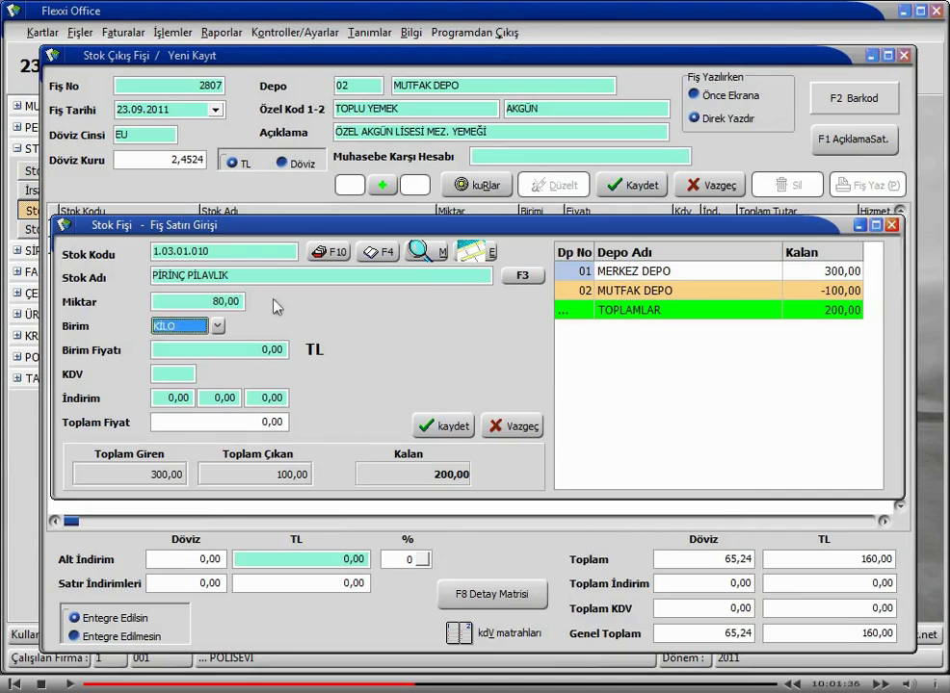
{"action": "key", "text": "Return"}
{"action": "key", "text": "Return"}
{"action": "key", "text": "Return"}
{"action": "key", "text": "Return"}
{"action": "key", "text": "Return"}
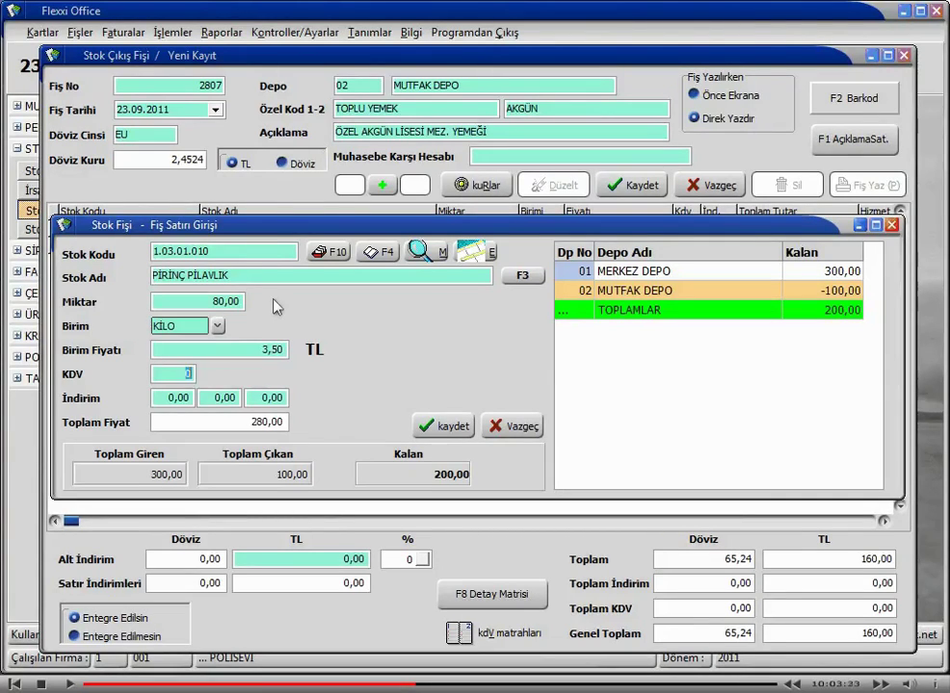
{"action": "key", "text": "Return"}
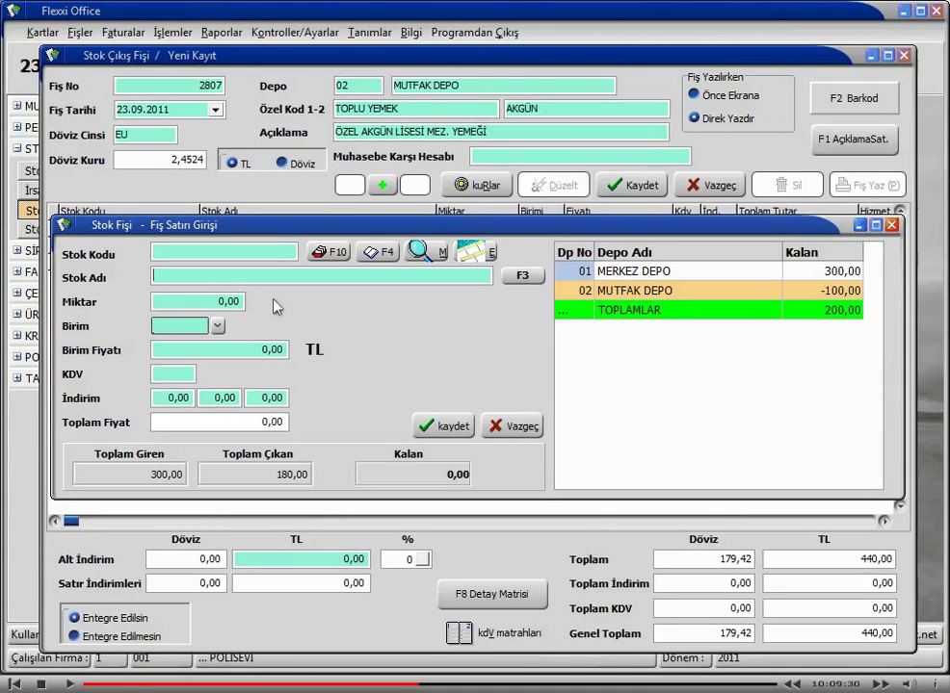
Search for items containing BEZELYE with "%BEZELYE" and choose KONSERVE BEZELYE (1.04.02.001) for the third line
{"action": "type", "text": "BEZELYE"}
{"action": "key", "text": "Return"}
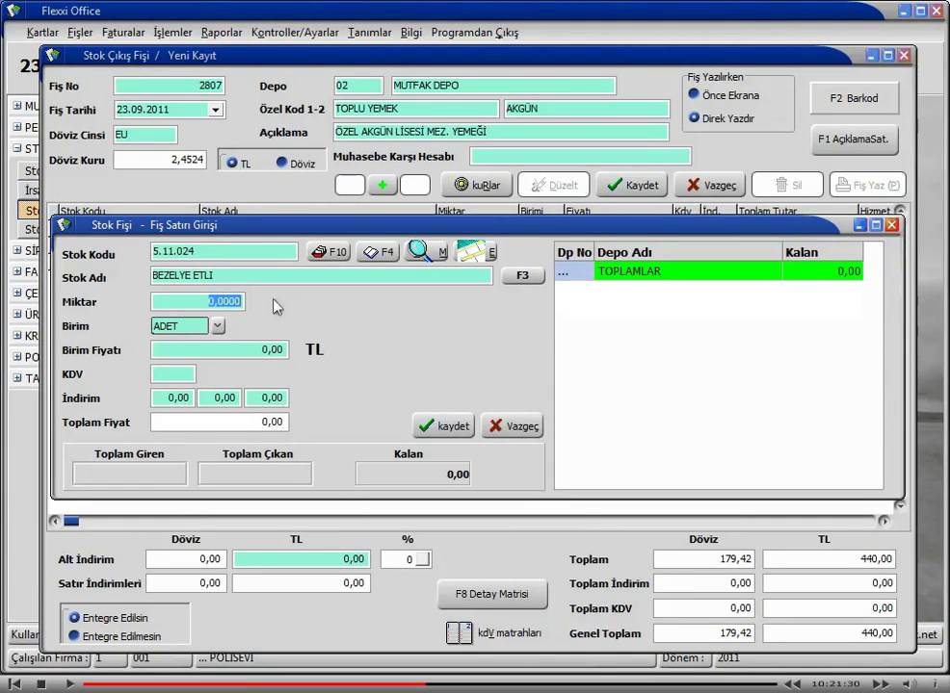
{"action": "left_click", "coordinate": [247, 274]}
{"action": "key", "text": "BackSpace"}
{"action": "key", "text": "BackSpace"}
{"action": "key", "text": "BackSpace"}
{"action": "key", "text": "BackSpace"}
{"action": "key", "text": "BackSpace"}
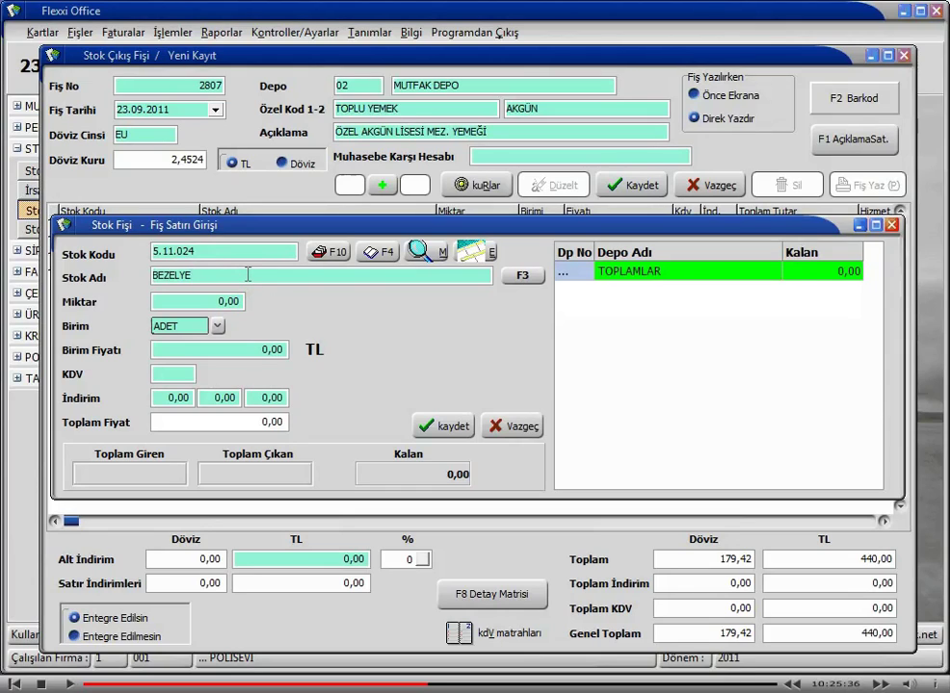
{"action": "key", "text": "Home"}
{"action": "type", "text": "%"}
{"action": "key", "text": "Return"}
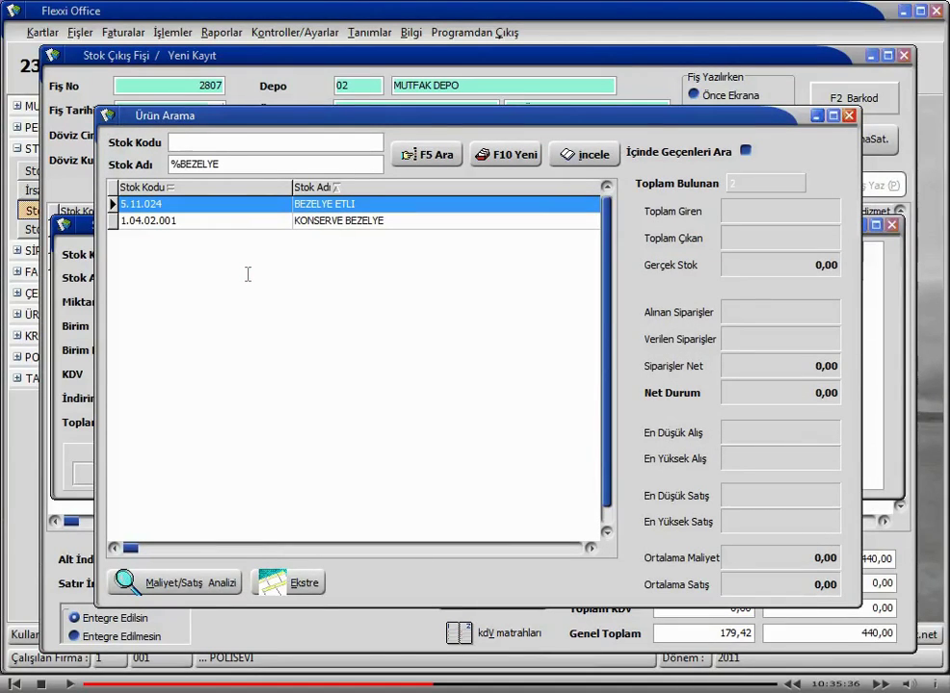
{"action": "key", "text": "Down"}
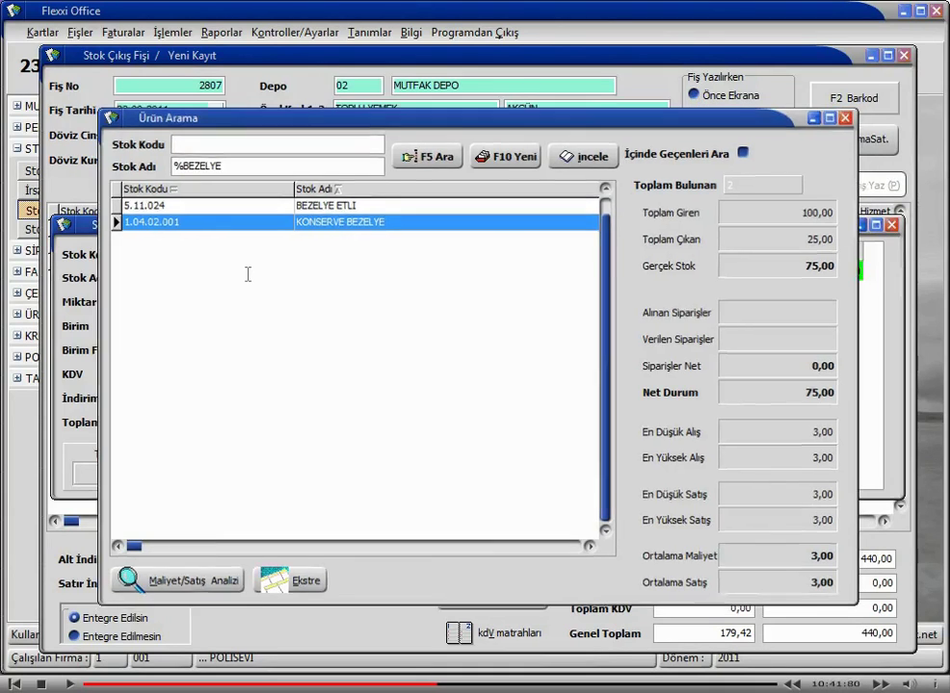
{"action": "key", "text": "Return"}
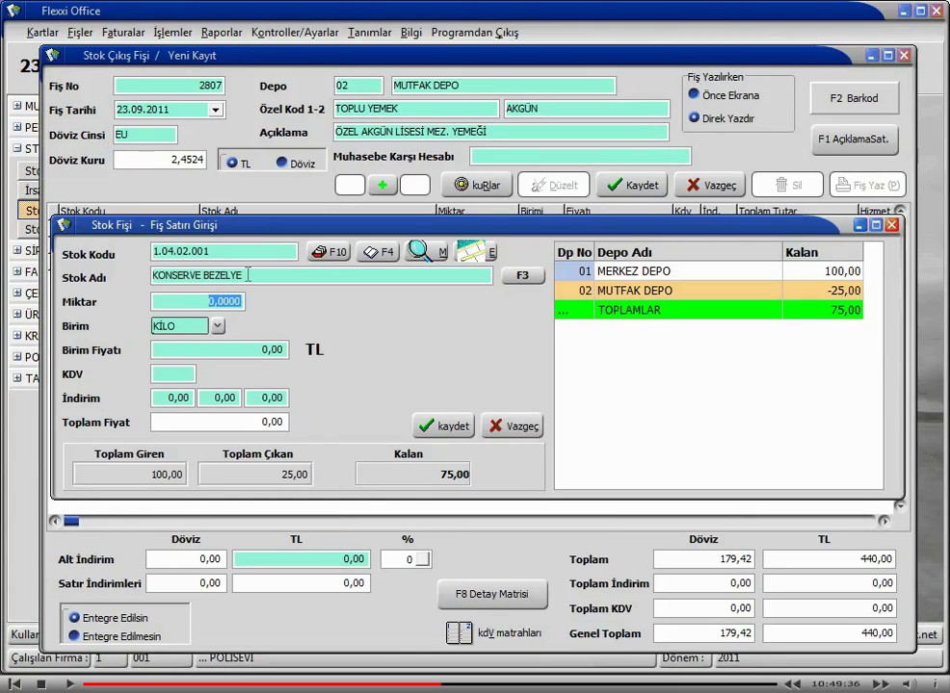
Set the KONSERVE BEZELYE quantity to 25 KİLO and the unit price to 3,00 TL, and save the line
{"action": "type", "text": "25"}
{"action": "key", "text": "Return"}
{"action": "key", "text": "Return"}
{"action": "type", "text": "3"}
{"action": "key", "text": "Return"}
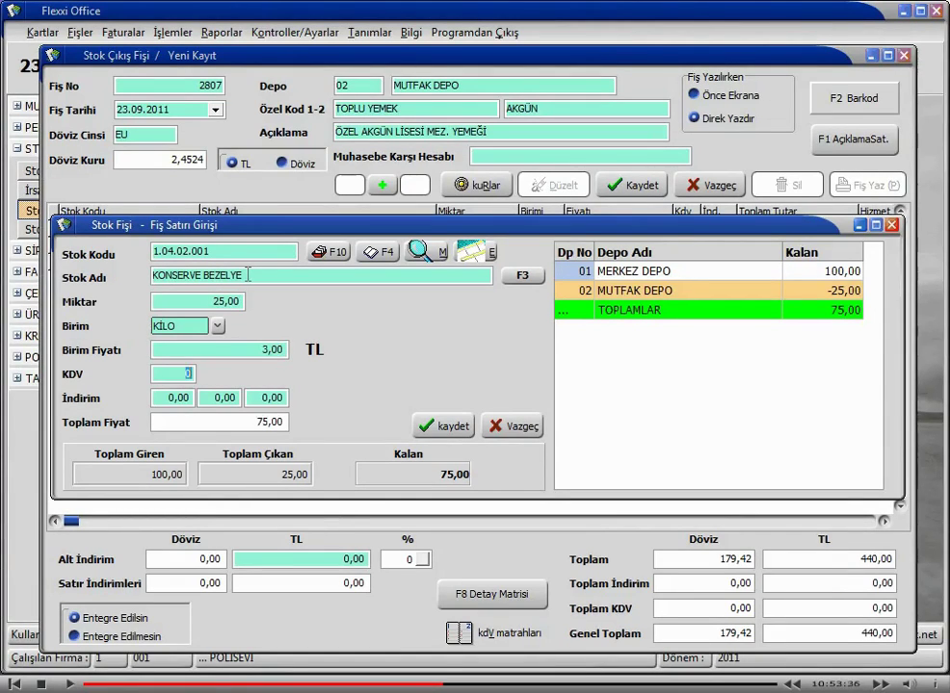
{"action": "key", "text": "Return"}
{"action": "key", "text": "Return"}
{"action": "key", "text": "Return"}
{"action": "key", "text": "Return"}
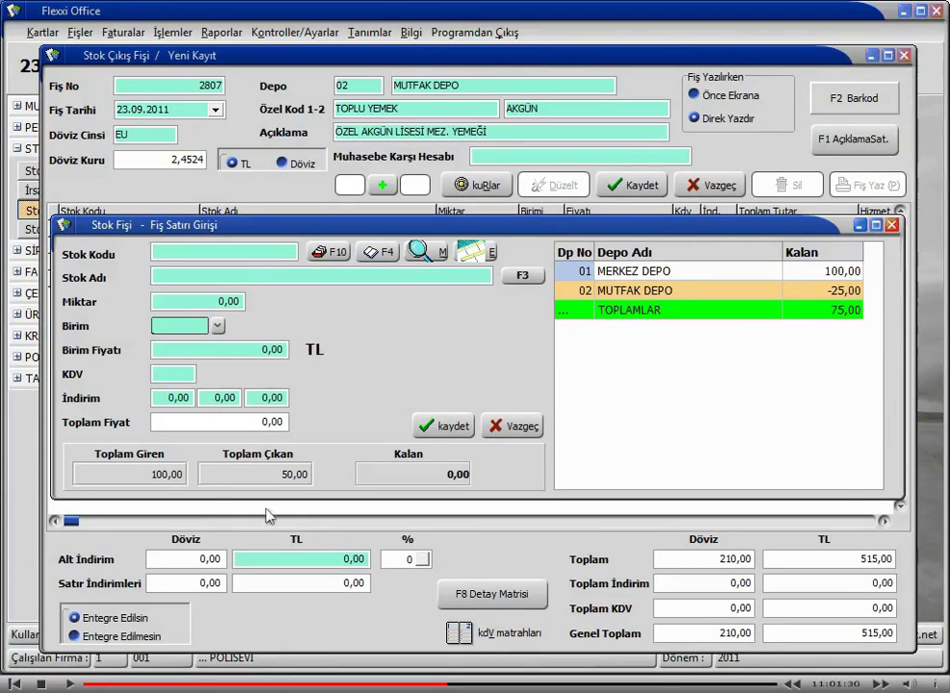
Leave the empty line entry form, discarding its contents, and save the stock issue voucher
{"action": "left_click", "coordinate": [521, 428]}
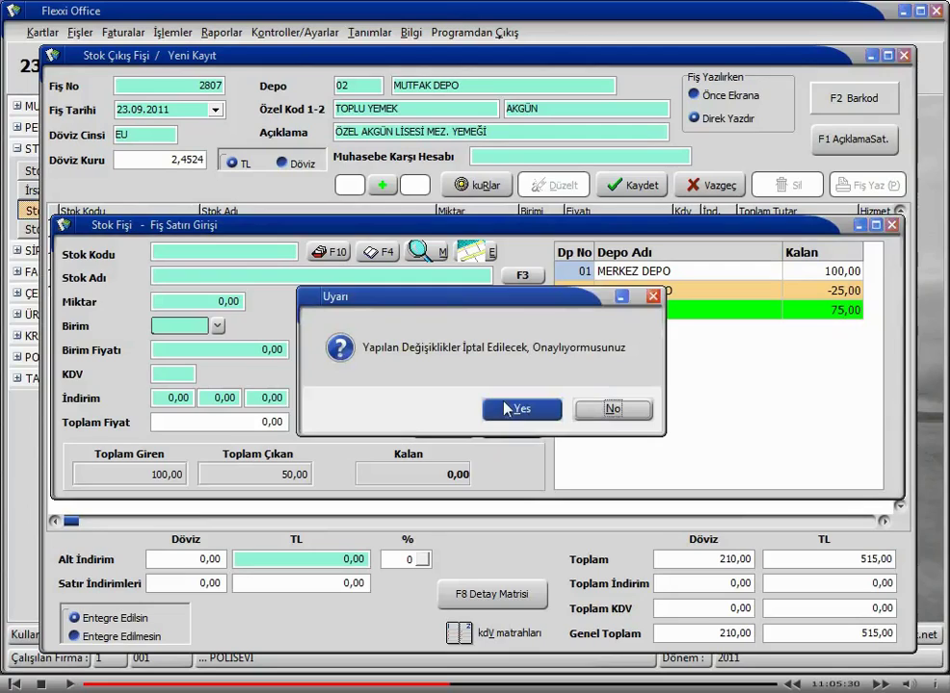
{"action": "left_click", "coordinate": [508, 409]}
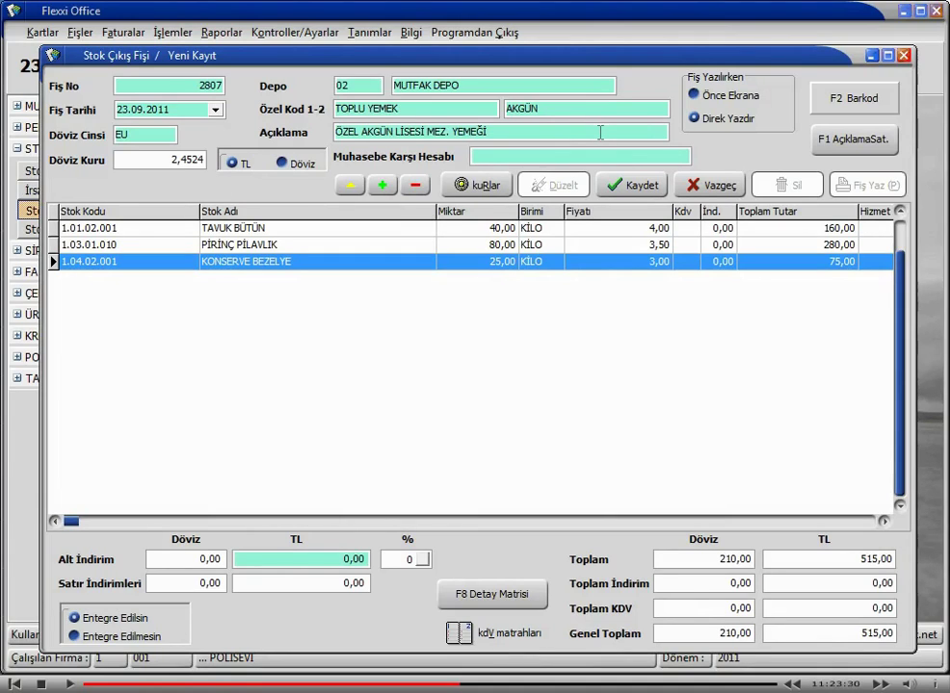
{"action": "left_click", "coordinate": [624, 189]}
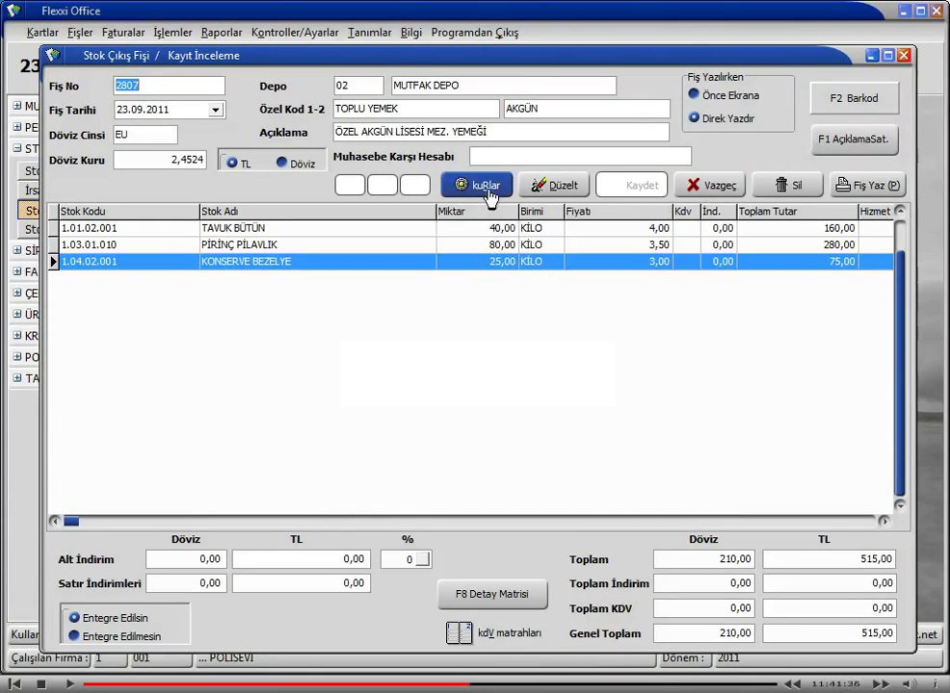
Put the saved stock issue voucher into edit mode, save it again and return to the voucher list
{"action": "left_click", "coordinate": [542, 186]}
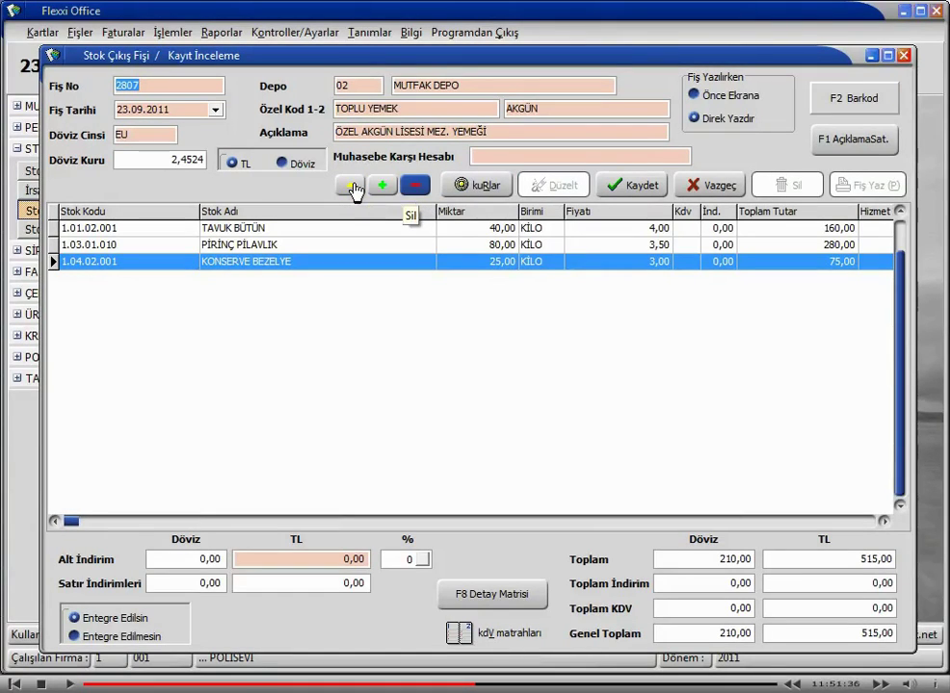
{"action": "key", "text": "Tab"}
{"action": "key", "text": "Tab"}
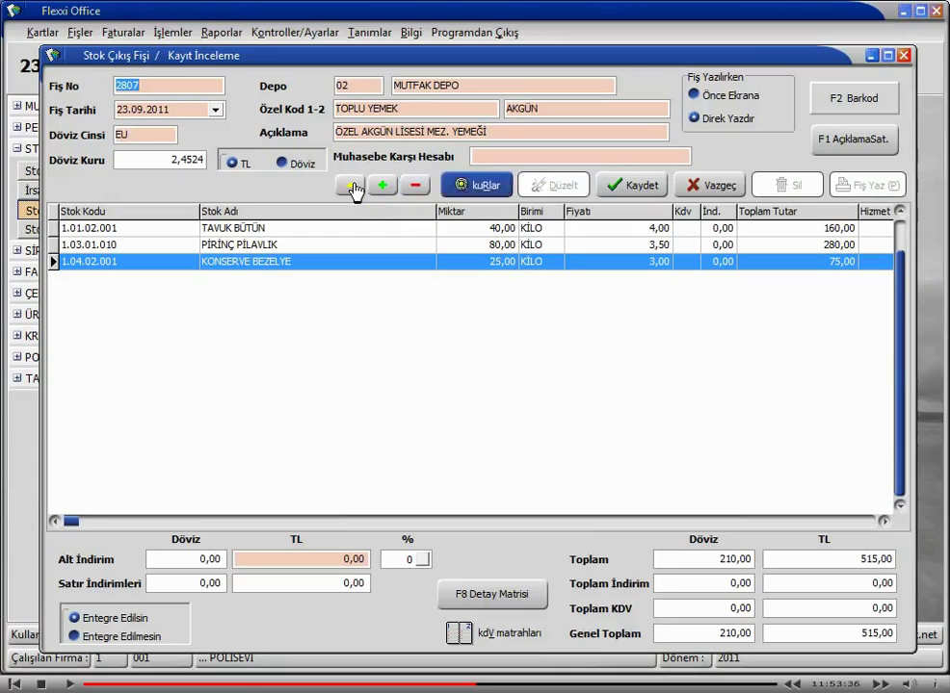
{"action": "key", "text": "Tab"}
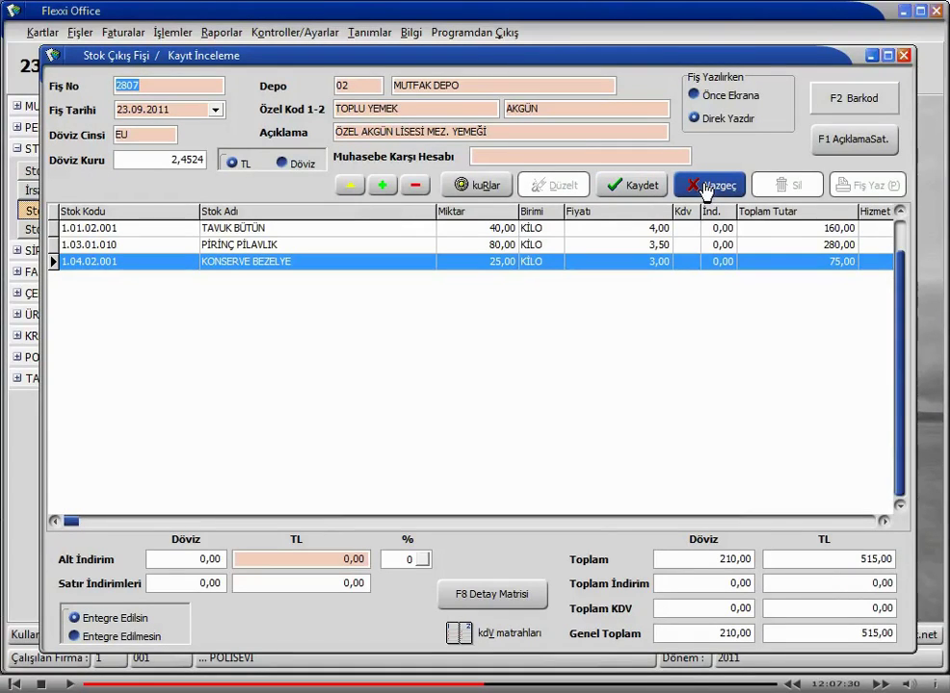
{"action": "left_click", "coordinate": [704, 184]}
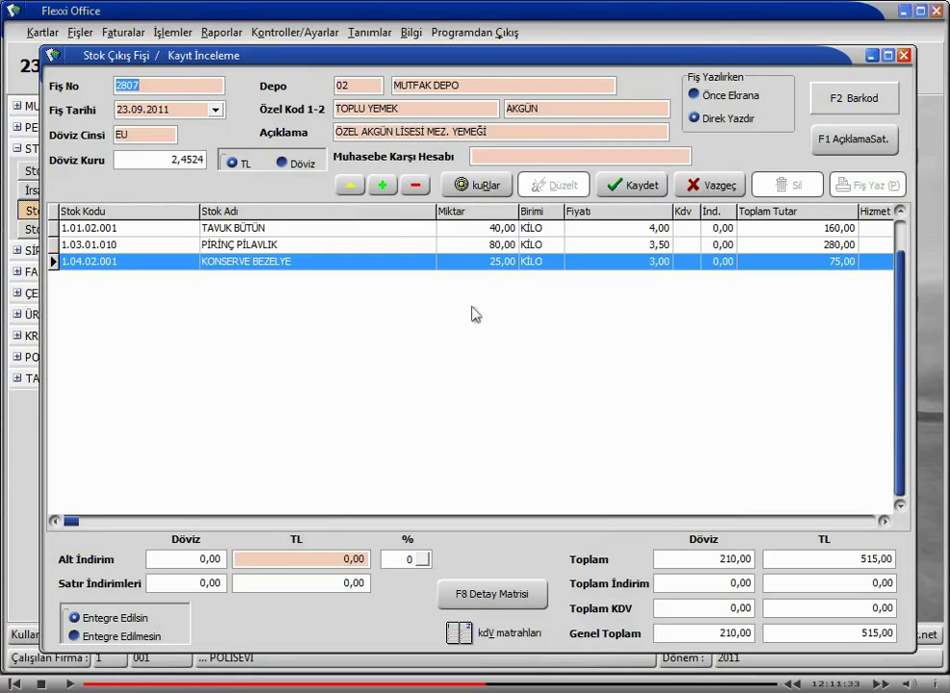
{"action": "left_click", "coordinate": [628, 185]}
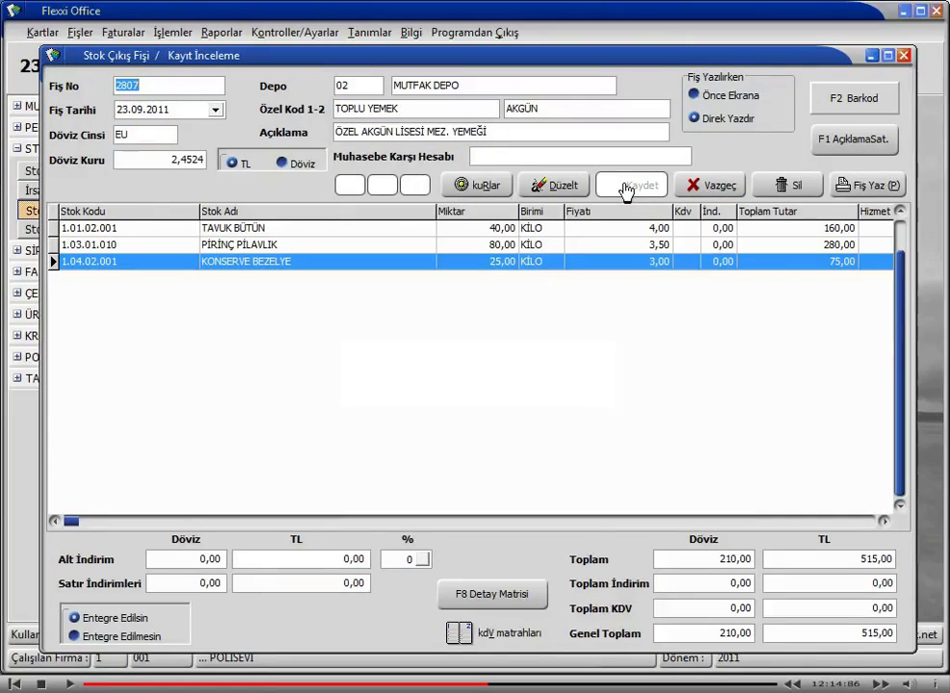
{"action": "left_click", "coordinate": [708, 186]}
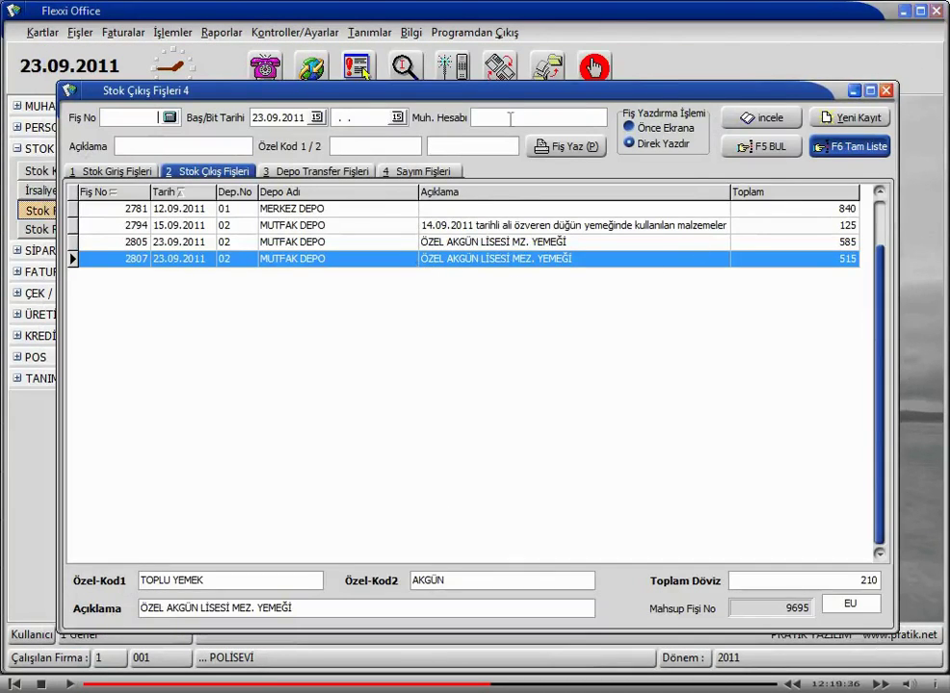
{"action": "left_click_drag", "start_coordinate": [512, 97], "coordinate": [510, 91]}
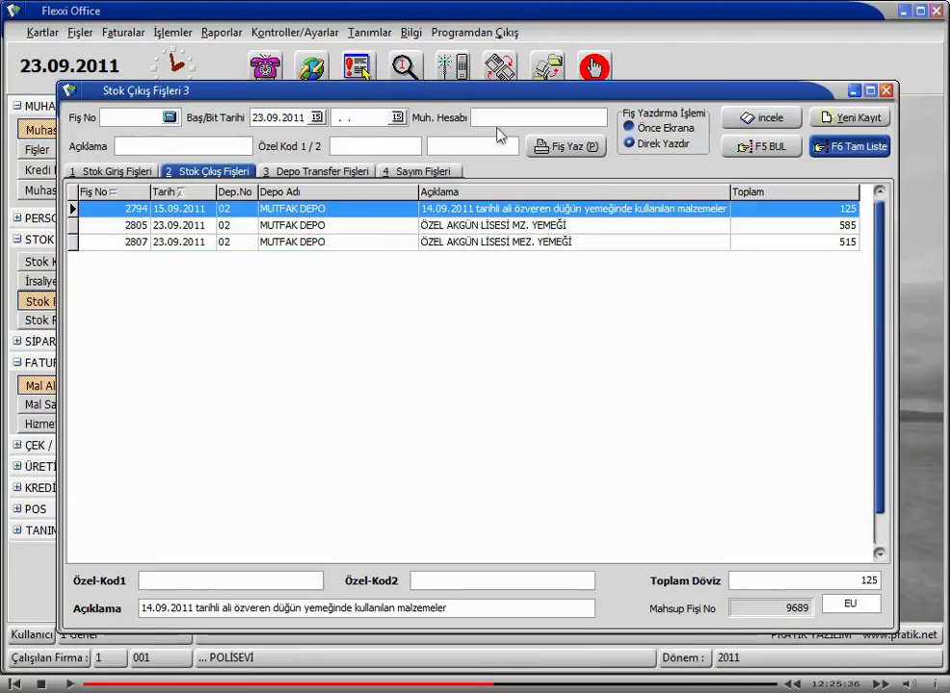
Start a new warehouse transfer voucher, keeping the proposed voucher number, the date 23.09.2011 and the currency EU
{"action": "left_click", "coordinate": [339, 174]}
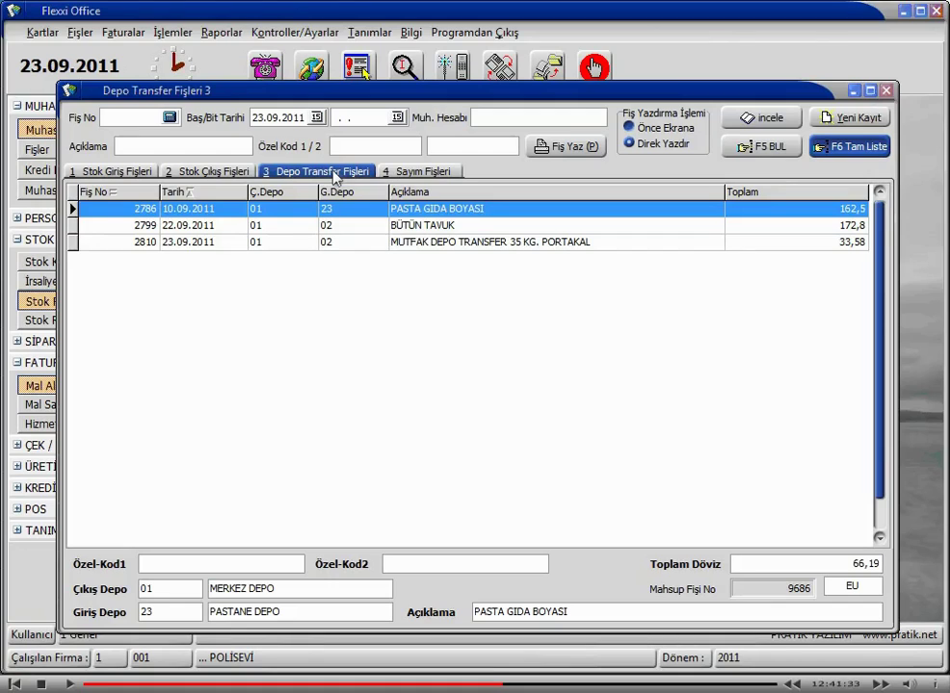
{"action": "left_click", "coordinate": [332, 172]}
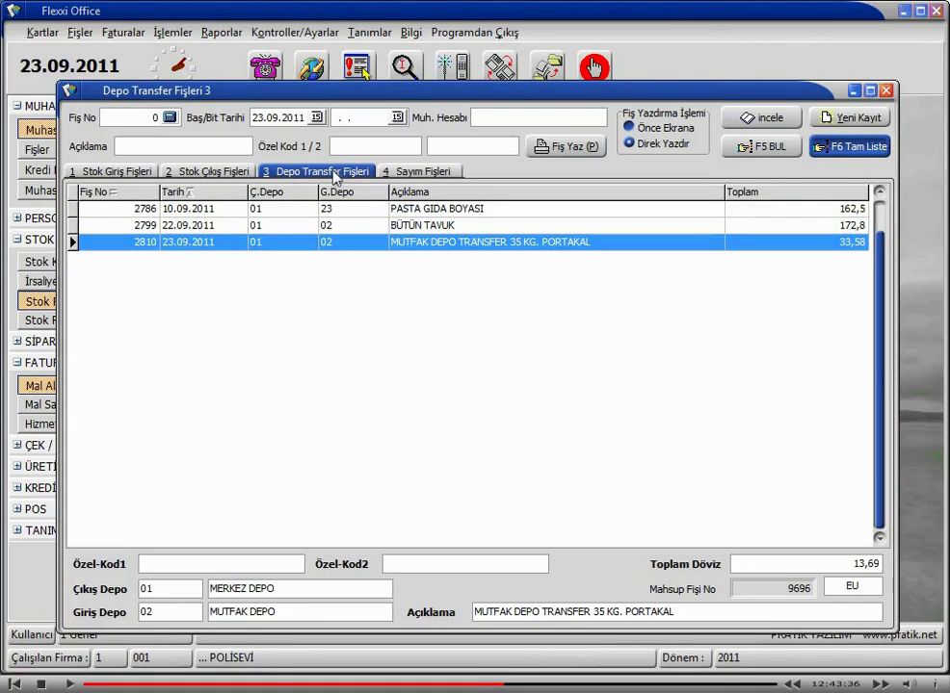
{"action": "left_click", "coordinate": [848, 118]}
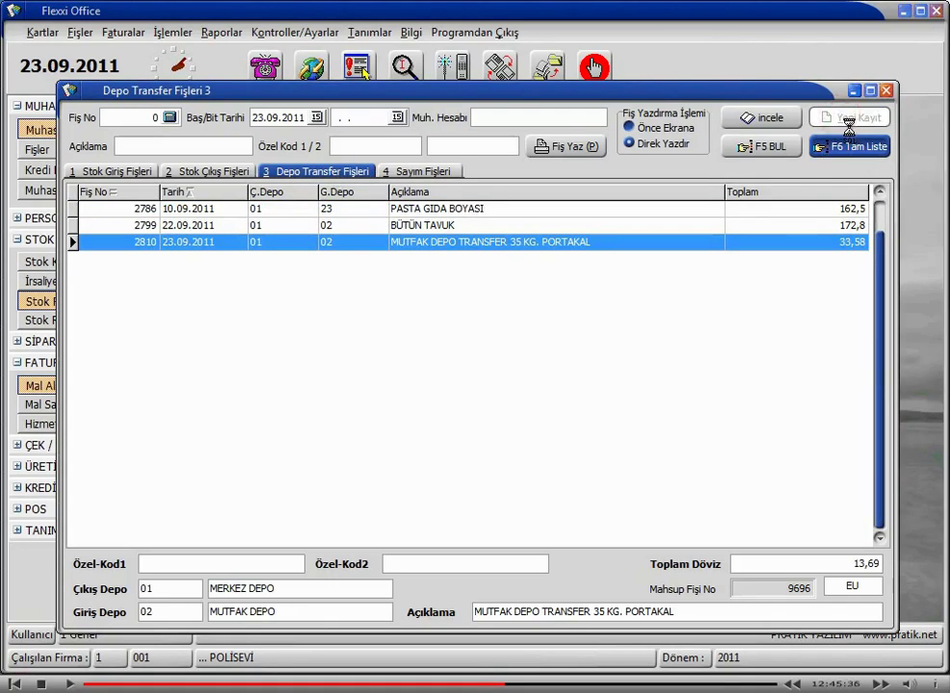
{"action": "left_click_drag", "start_coordinate": [478, 50], "coordinate": [471, 43]}
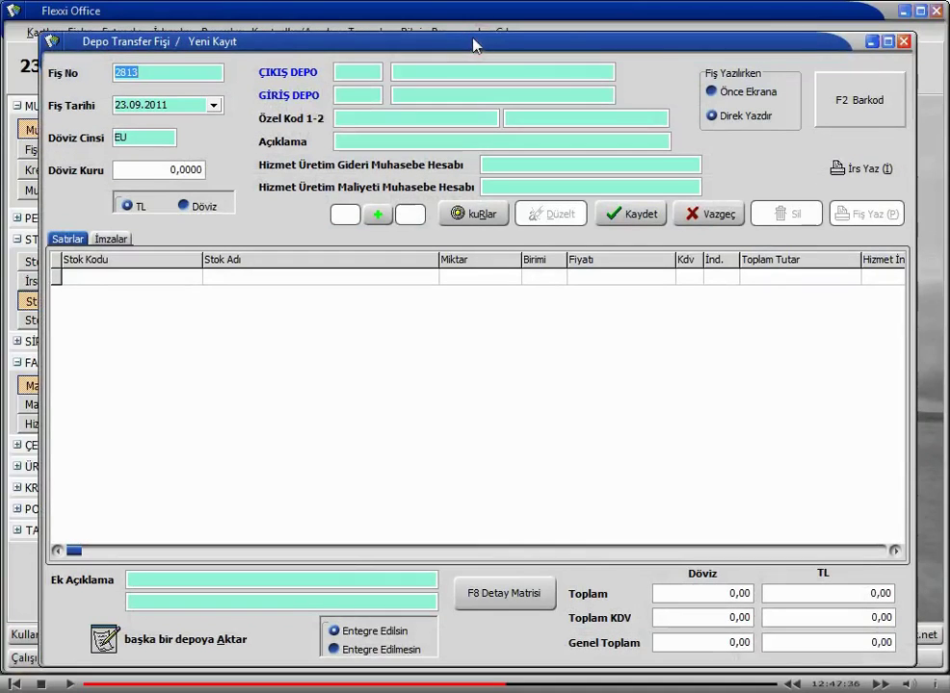
{"action": "key", "text": "Tab"}
{"action": "key", "text": "Tab"}
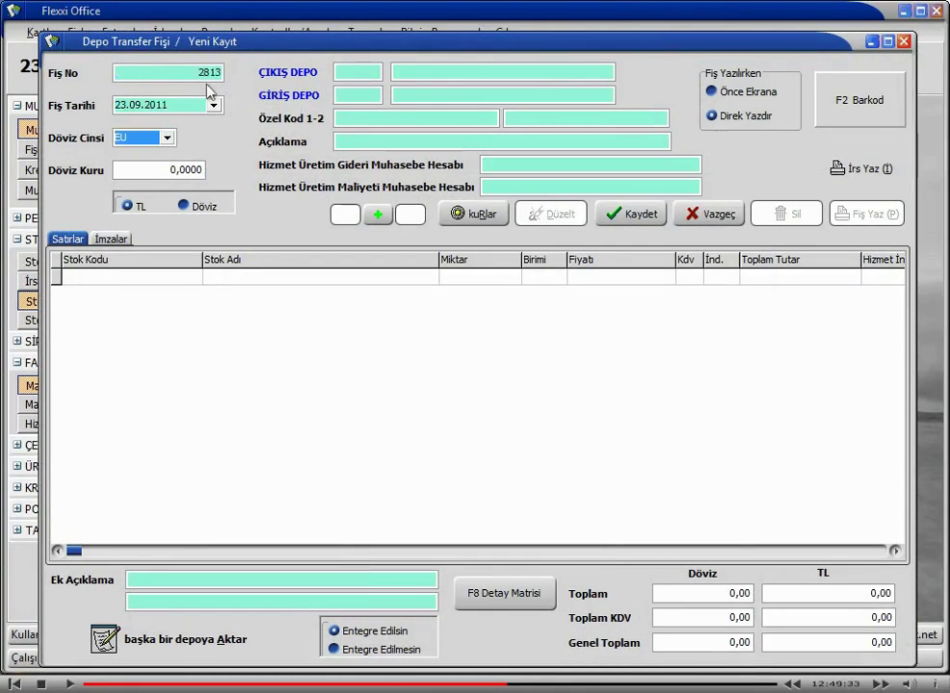
{"action": "key", "text": "Tab"}
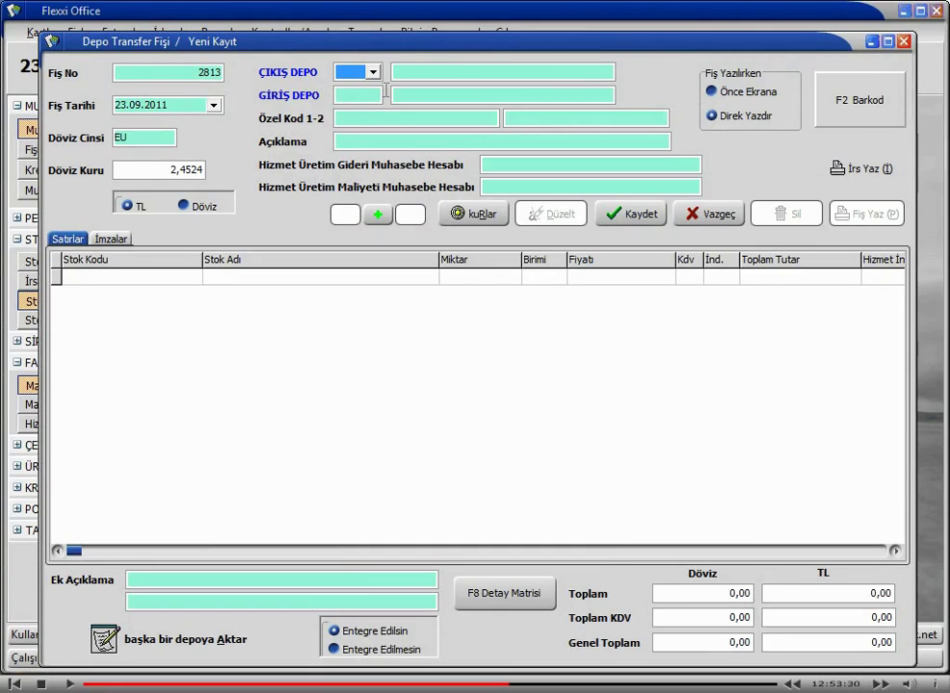
Set the issuing warehouse to 01 MERKEZ DEPO and the receiving warehouse to 02 MUTFAK DEPO
{"action": "left_click", "coordinate": [372, 72]}
{"action": "left_click", "coordinate": [395, 111]}
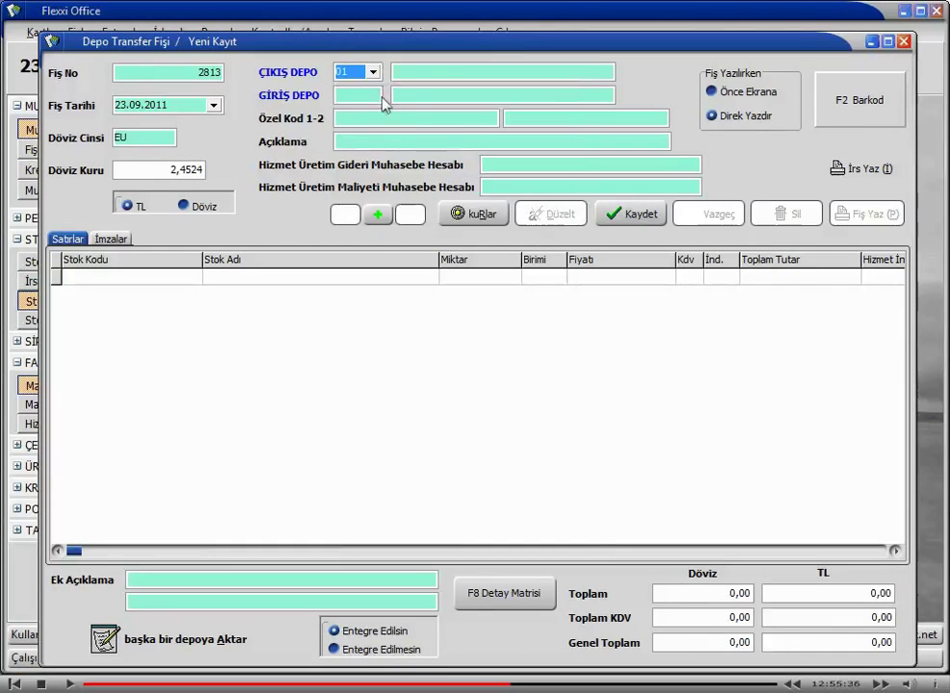
{"action": "left_click", "coordinate": [376, 96]}
{"action": "left_click", "coordinate": [372, 95]}
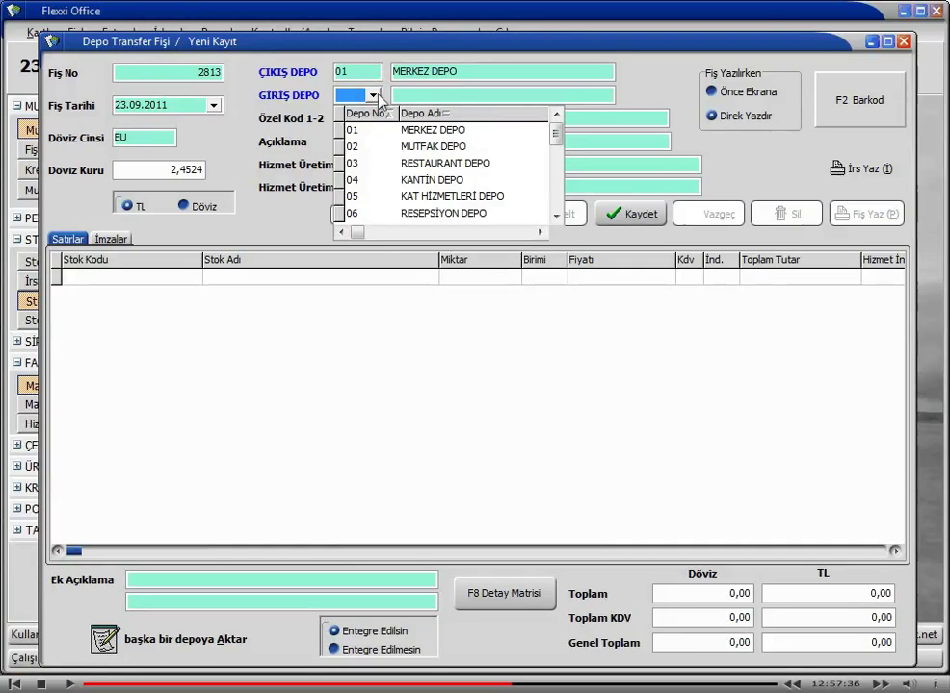
{"action": "left_click", "coordinate": [430, 153]}
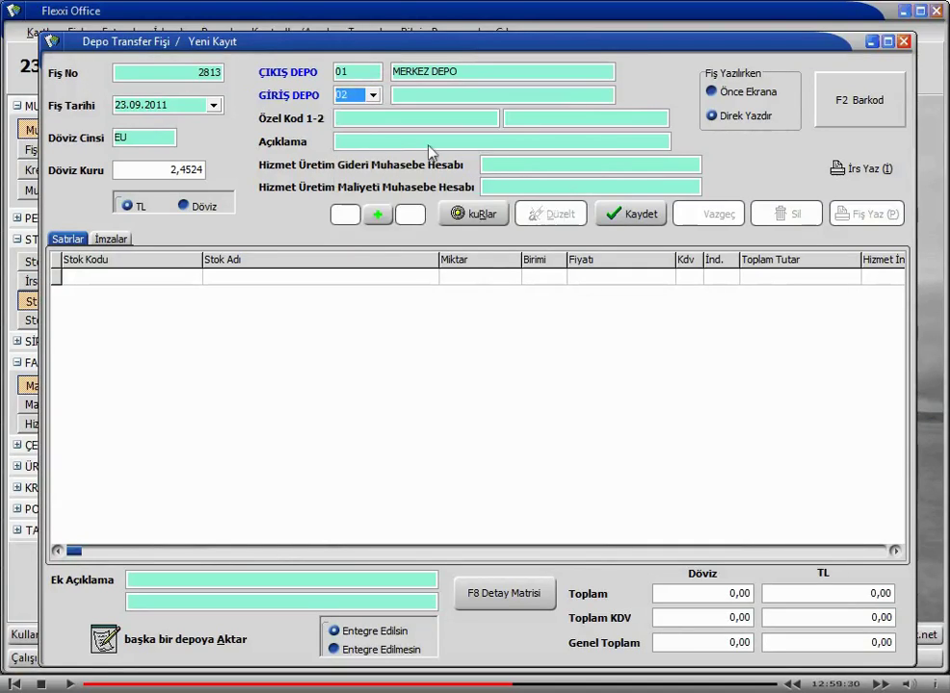
{"action": "key", "text": "Return"}
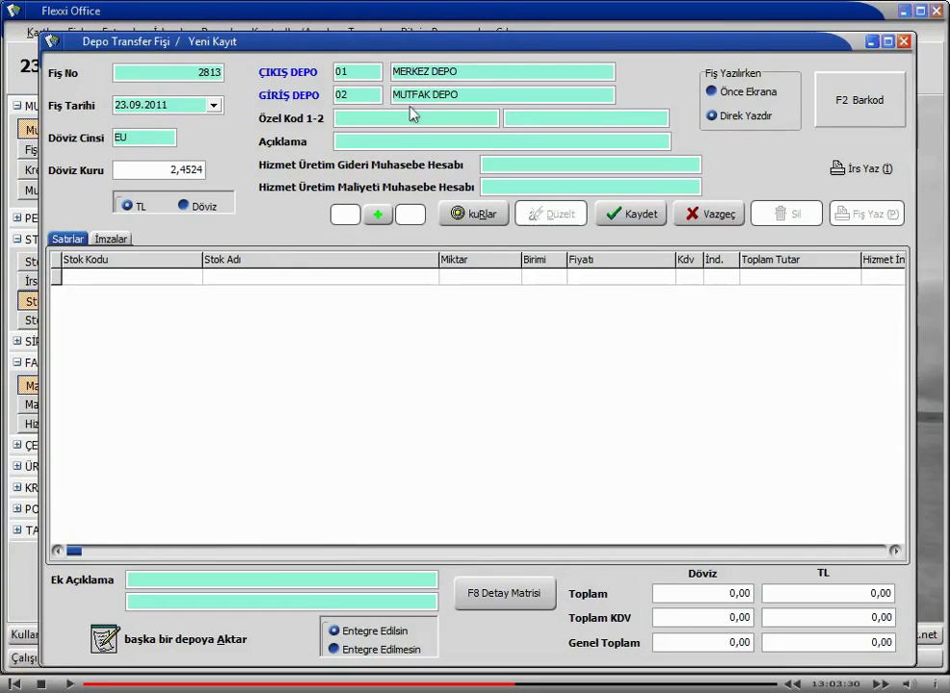
Enter "PORTAKAL SIKMALIK 50 KG." as the transfer voucher's description
{"action": "key", "text": "Return"}
{"action": "type", "text": "PORTAK"}
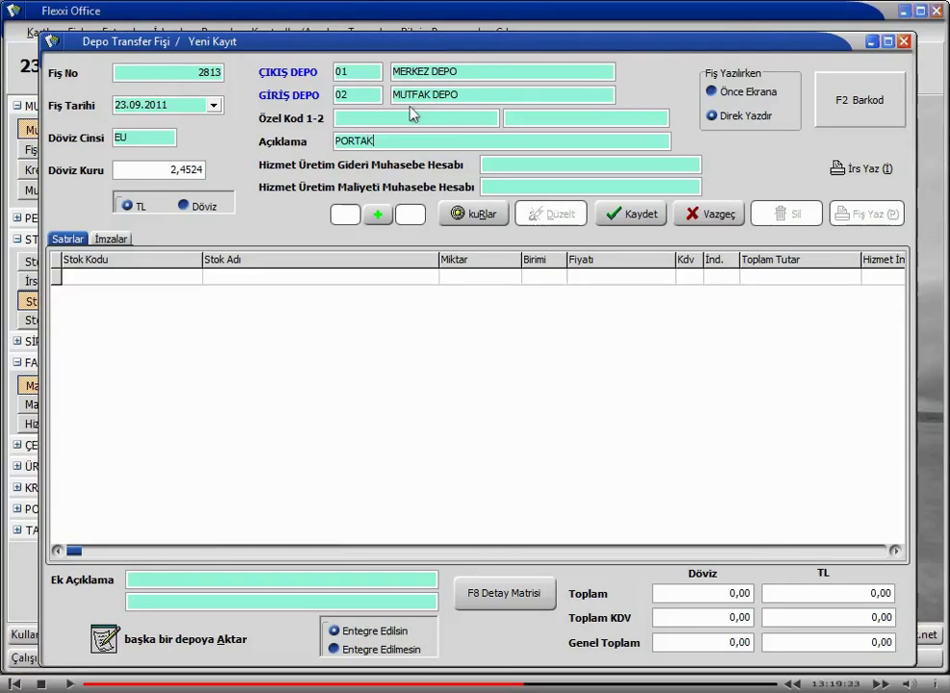
{"action": "type", "text": "AL "}
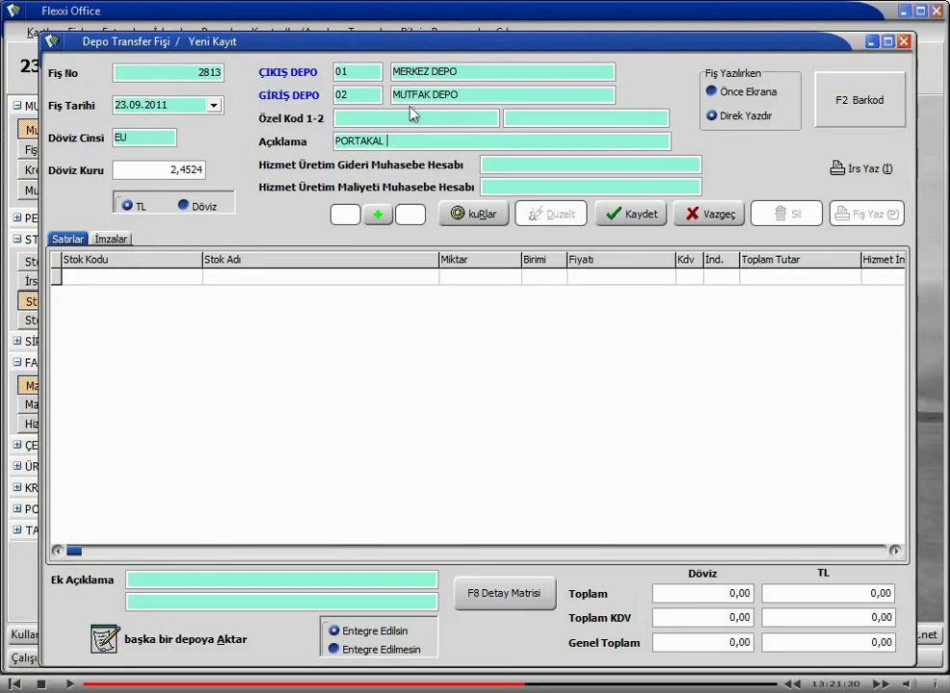
{"action": "type", "text": "SIKMALIK 50 KG."}
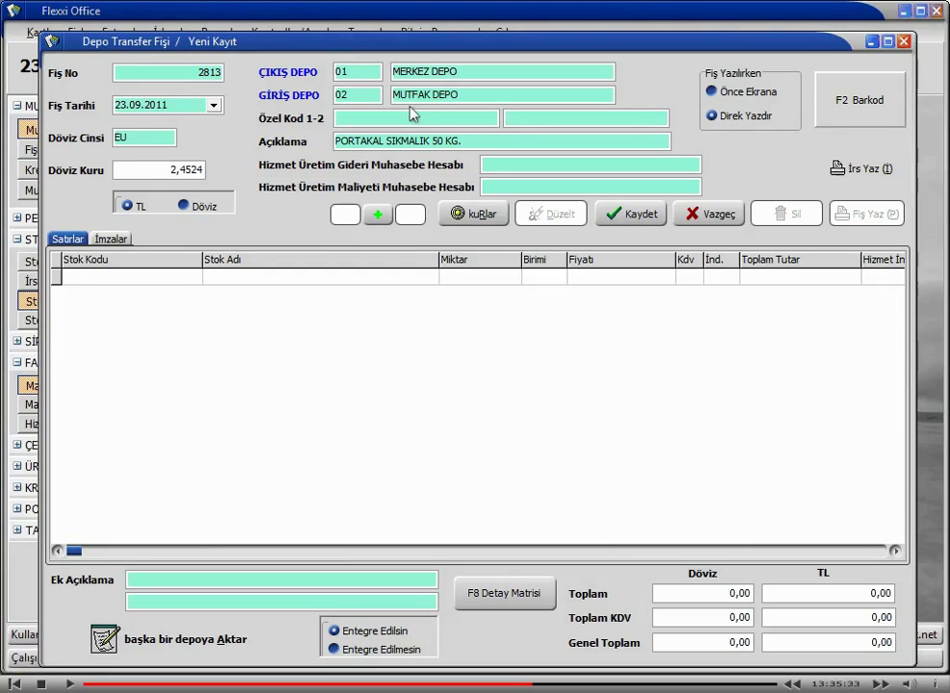
{"action": "key", "text": "Tab"}
Add a new line to the transfer voucher, search for "PORTAKAL" and choose the item PORTAKAL (1.02.02.018)
{"action": "key", "text": "Insert"}
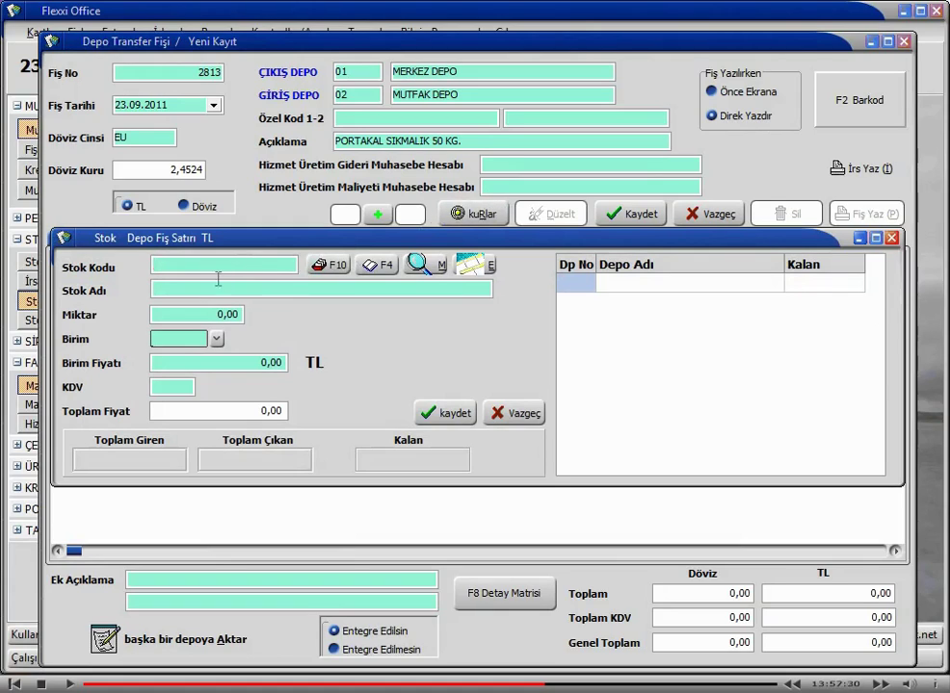
{"action": "left_click", "coordinate": [172, 289]}
{"action": "type", "text": "PORTAKAL"}
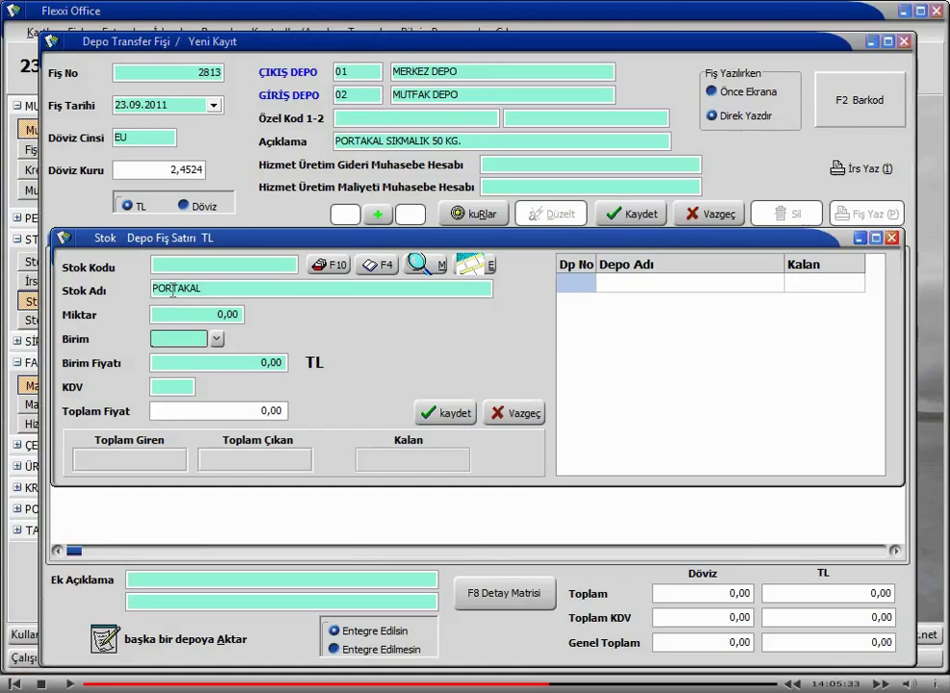
{"action": "key", "text": "Return"}
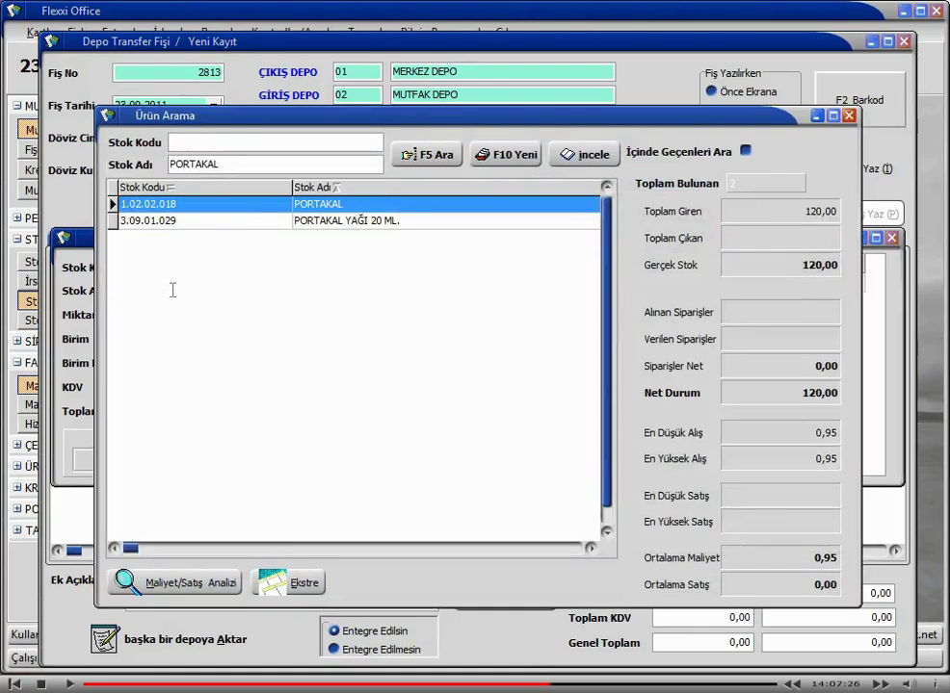
{"action": "key", "text": "Return"}
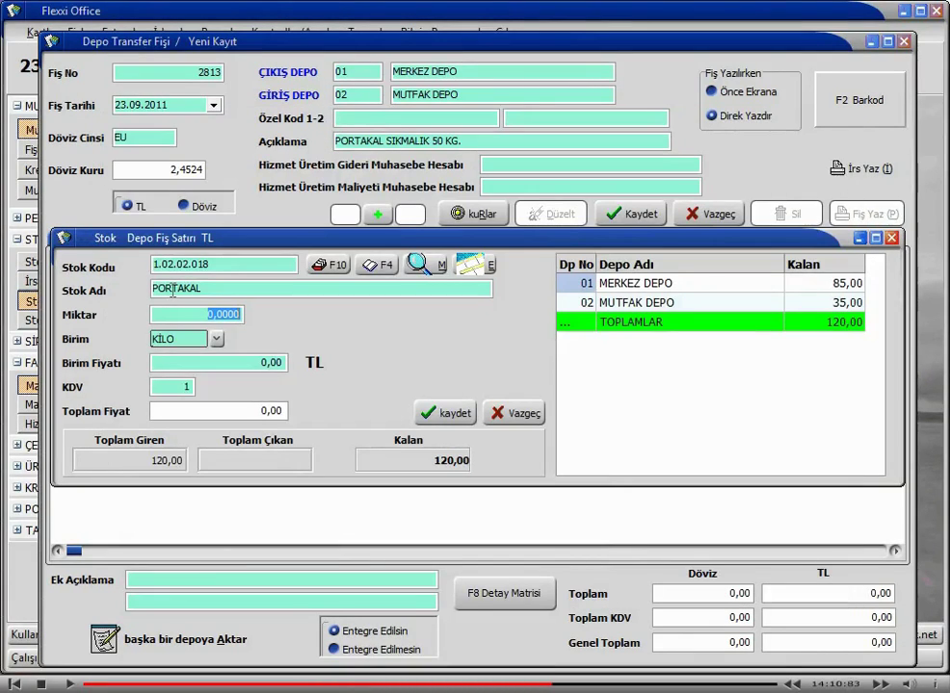
Set the PORTAKAL quantity to 50 KİLO, accept the suggested unit price of 0,95 TL and KDV 1, and save the line
{"action": "type", "text": "50"}
{"action": "key", "text": "Return"}
{"action": "key", "text": "Return"}
{"action": "key", "text": "Return"}
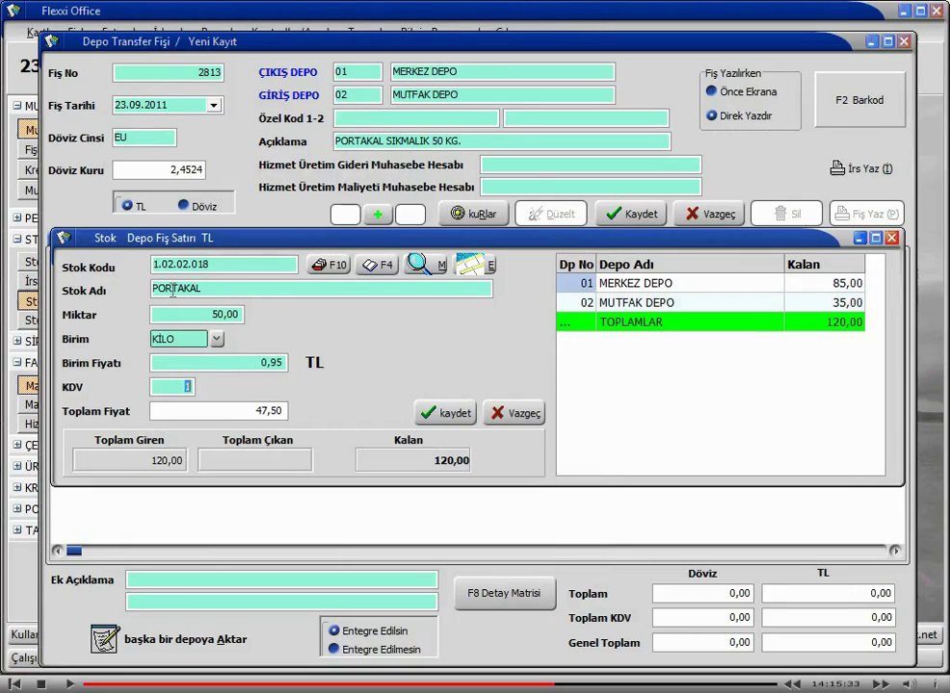
{"action": "key", "text": "Return"}
{"action": "key", "text": "Return"}
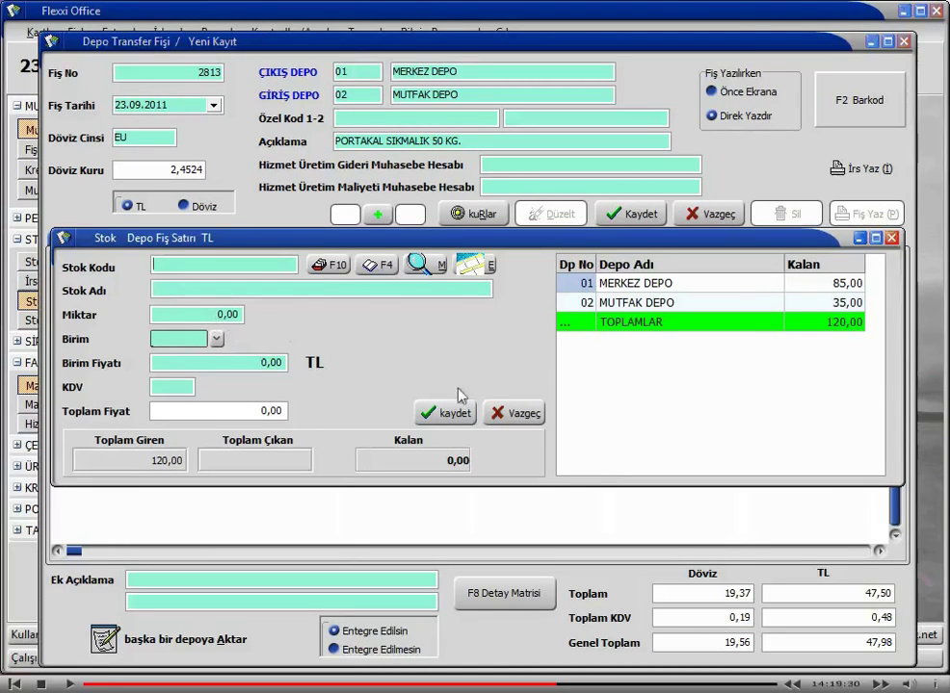
Leave the empty line entry form, then save the transfer voucher and close it
{"action": "left_click", "coordinate": [525, 414]}
{"action": "left_click", "coordinate": [529, 414]}
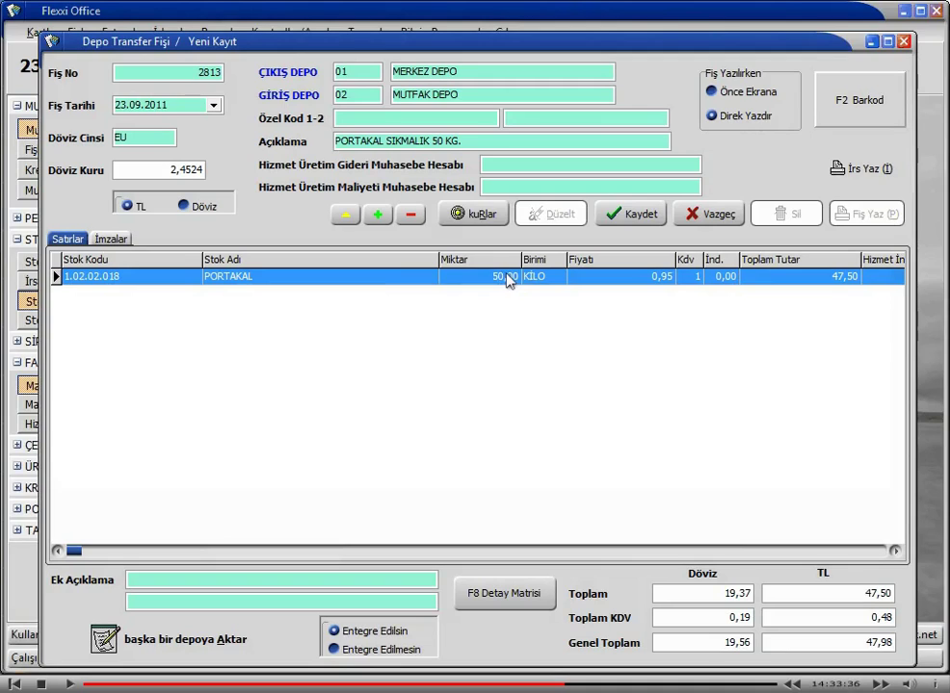
{"action": "left_click", "coordinate": [628, 214]}
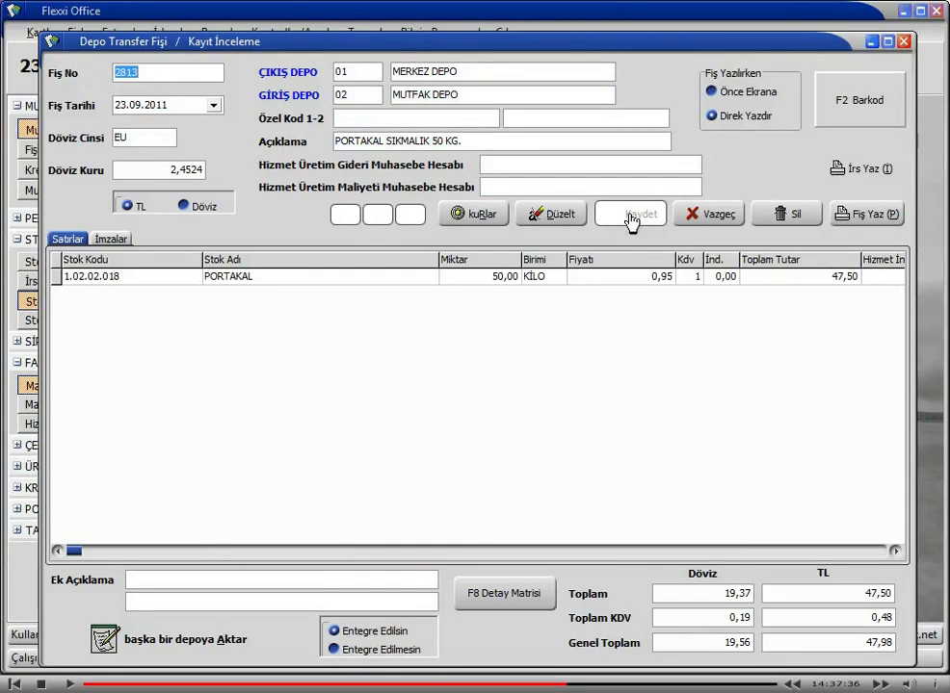
{"action": "left_click", "coordinate": [904, 43]}
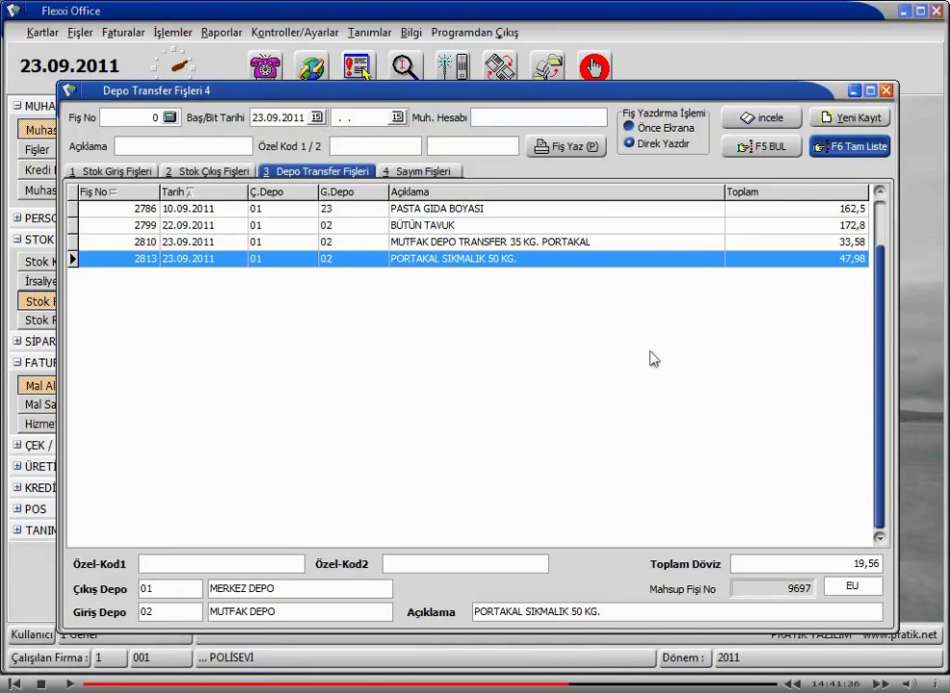
Start a new stock count voucher (Stok Sayım Fişi) and set its date to 21.09.2011
{"action": "key", "text": "alt+4"}
{"action": "key", "text": "alt+3"}
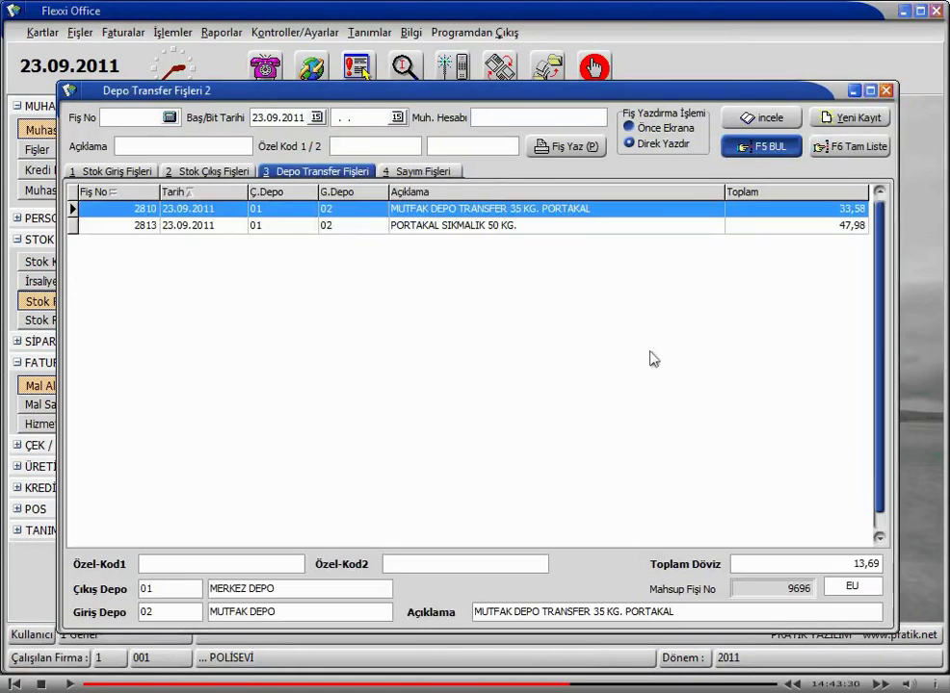
{"action": "left_click", "coordinate": [420, 174]}
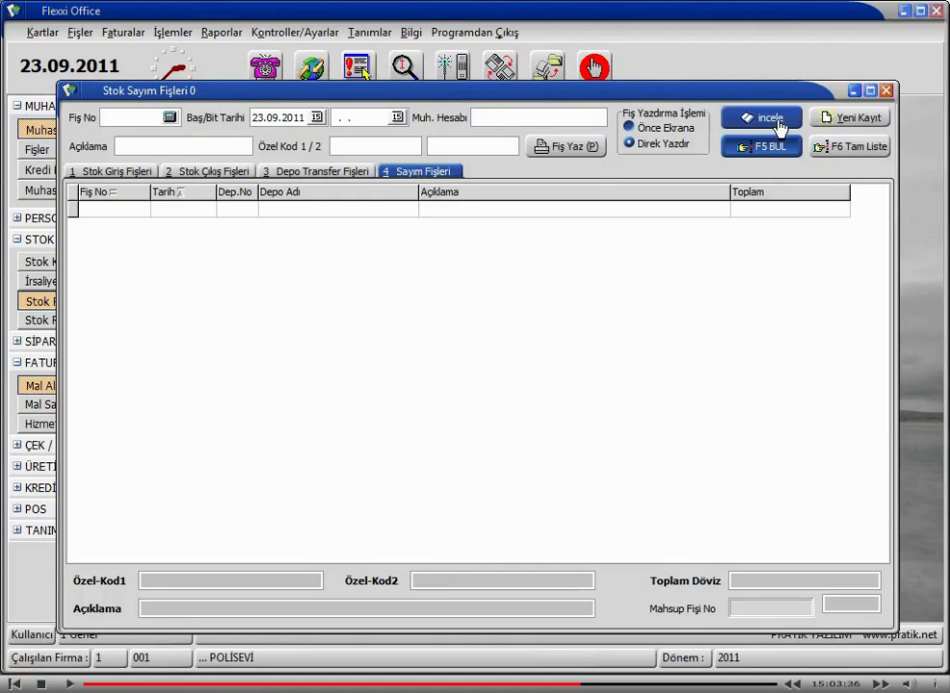
{"action": "left_click", "coordinate": [844, 120]}
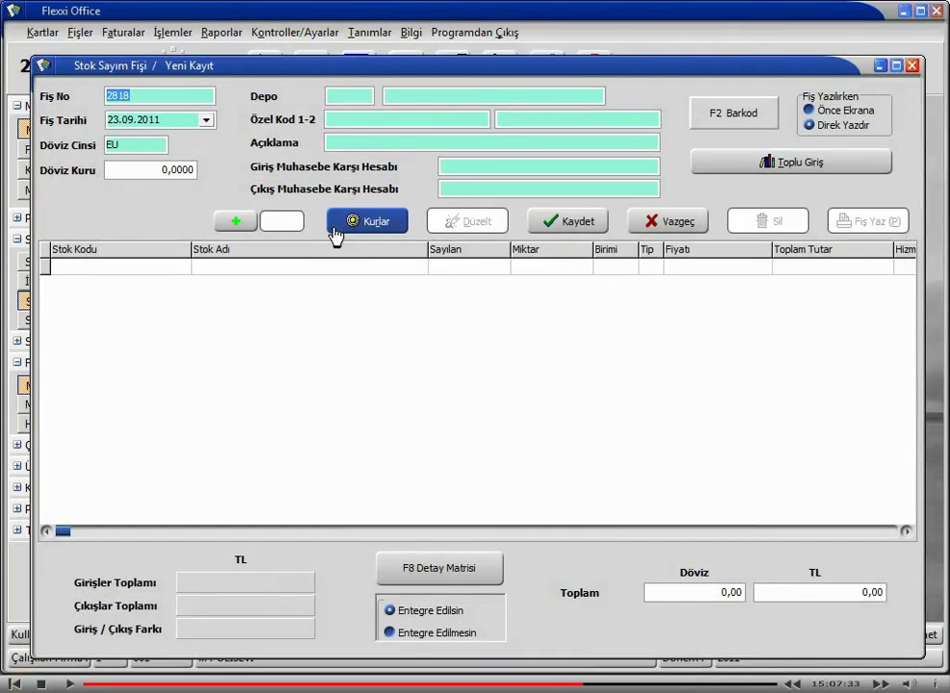
{"action": "key", "text": "Tab"}
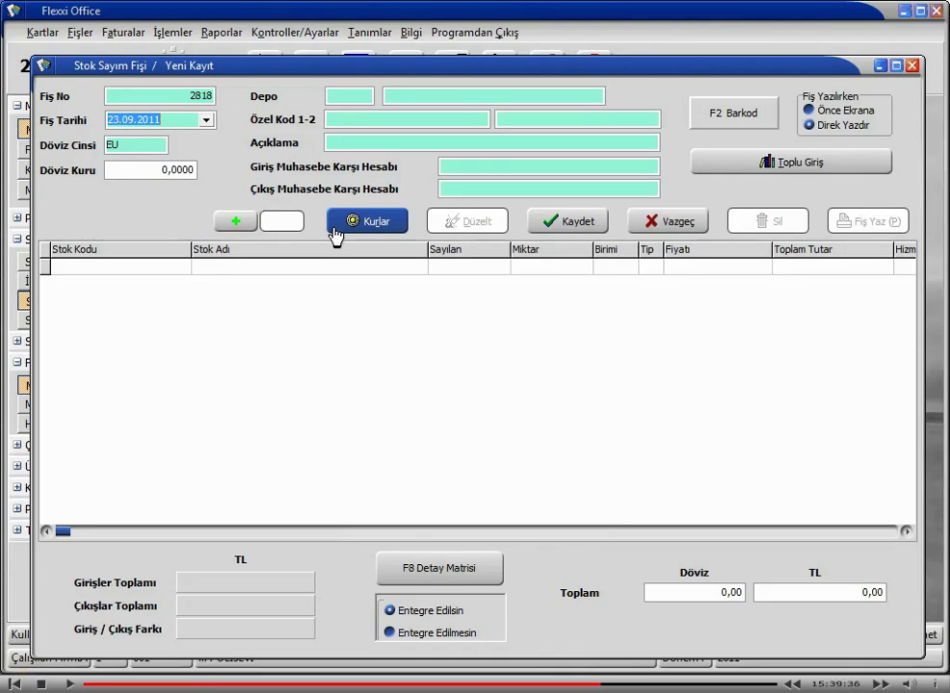
{"action": "left_click", "coordinate": [206, 120]}
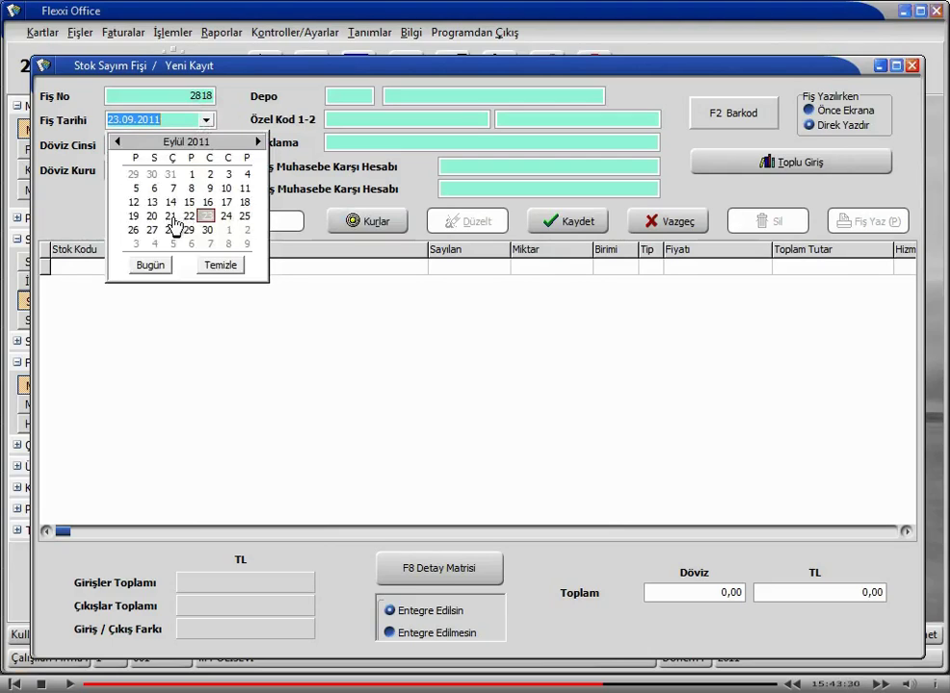
{"action": "left_click", "coordinate": [171, 216]}
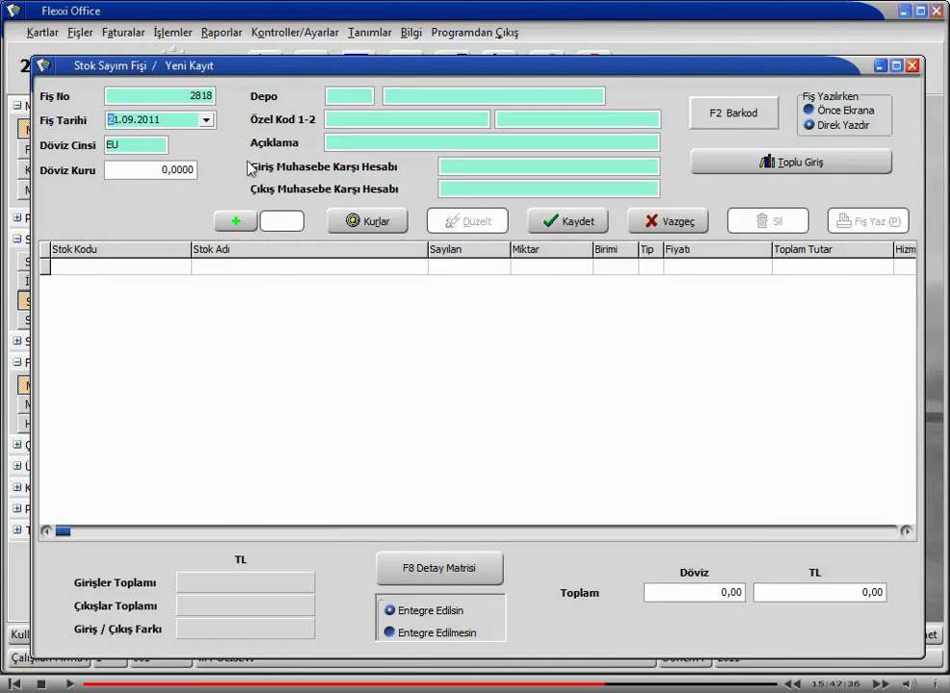
Keep currency EU, choose warehouse 01 MERKEZ DEPO for the stock count voucher, and save 2,45 as its EU exchange rate
{"action": "key", "text": "Return"}
{"action": "key", "text": "Return"}
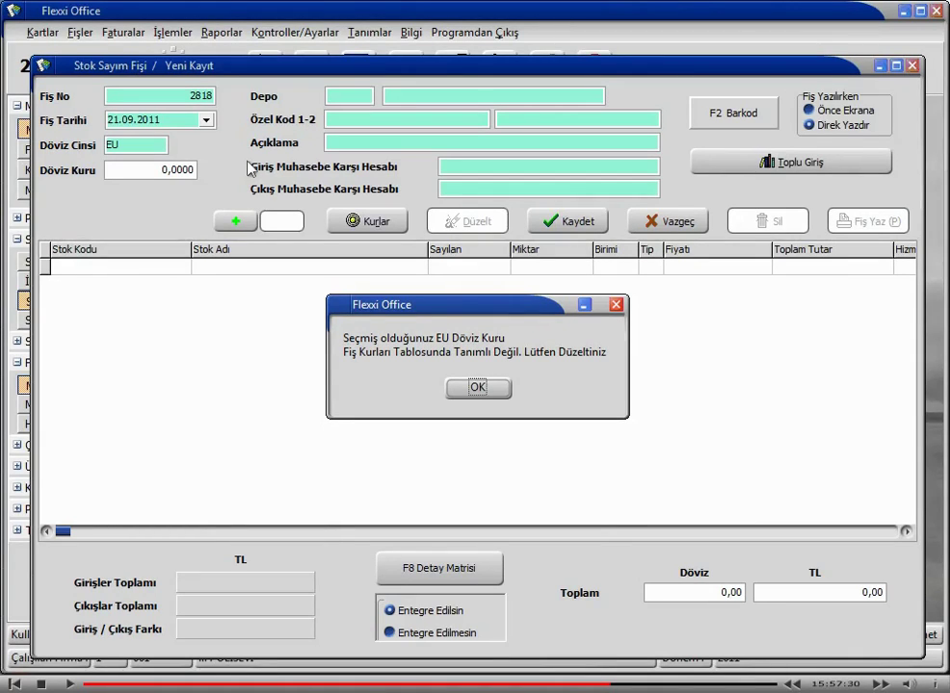
{"action": "key", "text": "Return"}
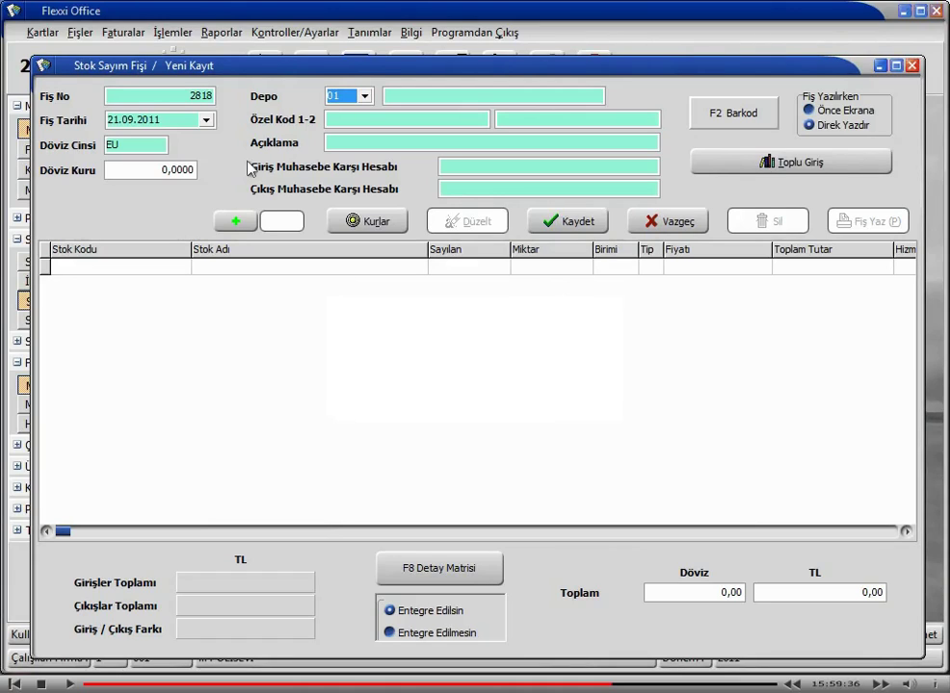
{"action": "left_click", "coordinate": [366, 224]}
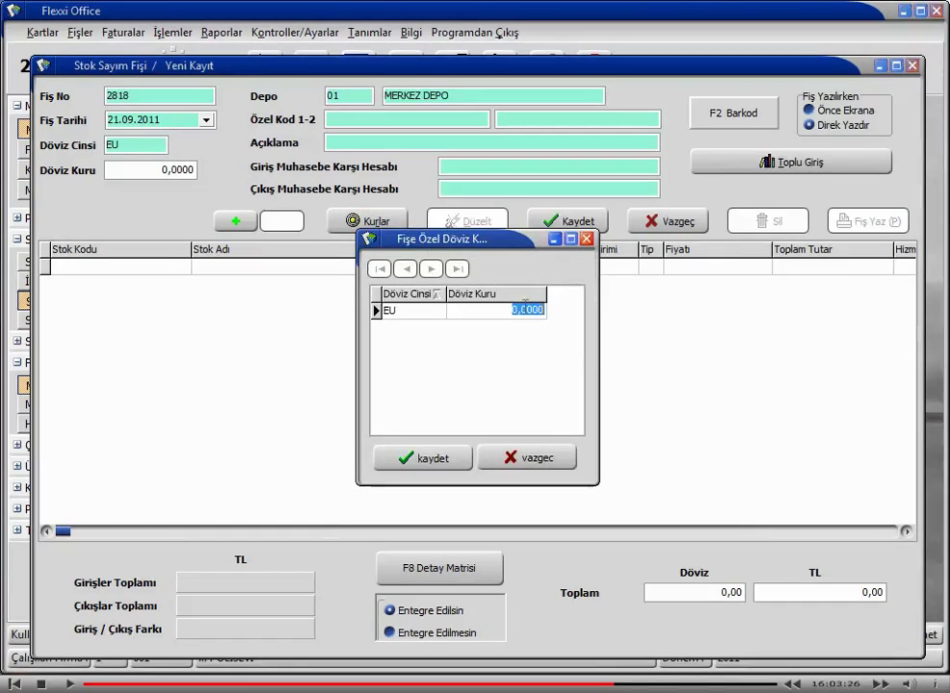
{"action": "type", "text": "2"}
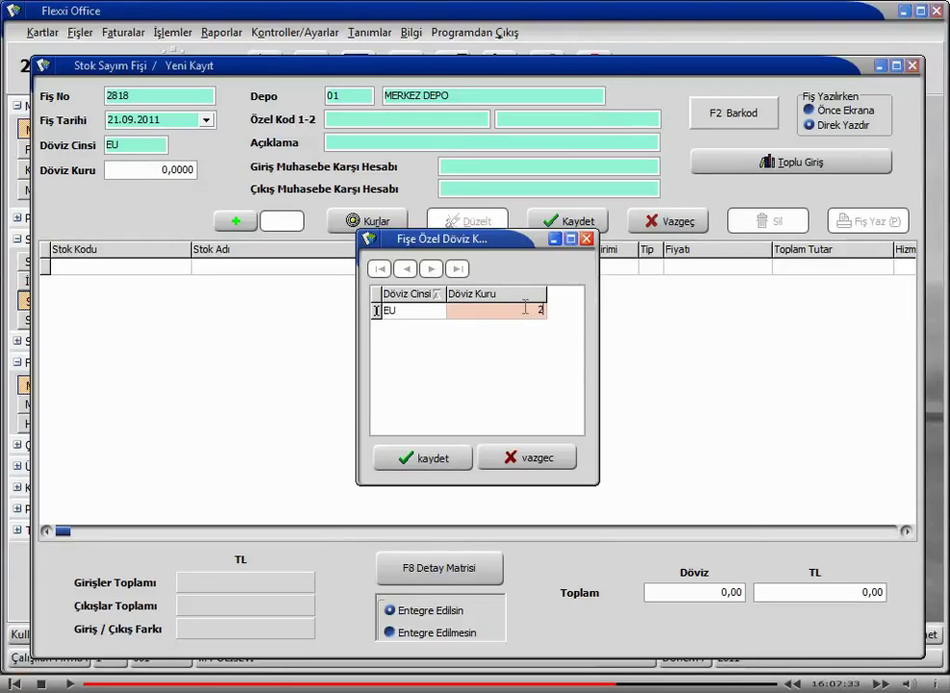
{"action": "type", "text": ",45"}
{"action": "left_click", "coordinate": [430, 458]}
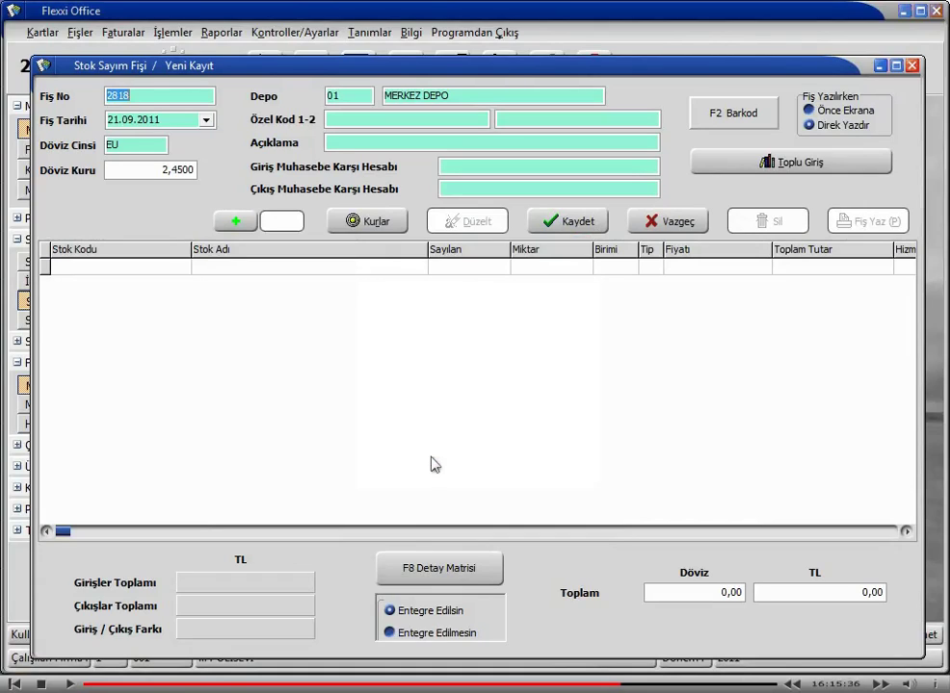
Enter "MERKEZ DEPO SAYIM" as the voucher description and open the first line entry
{"action": "key", "text": "Tab"}
{"action": "key", "text": "Tab"}
{"action": "key", "text": "Tab"}
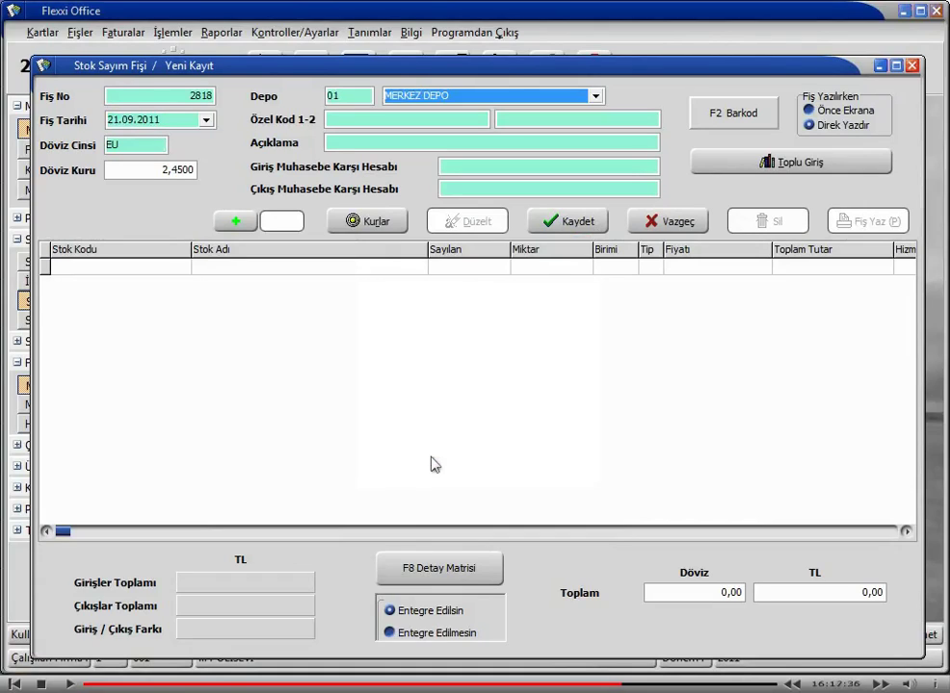
{"action": "key", "text": "Tab"}
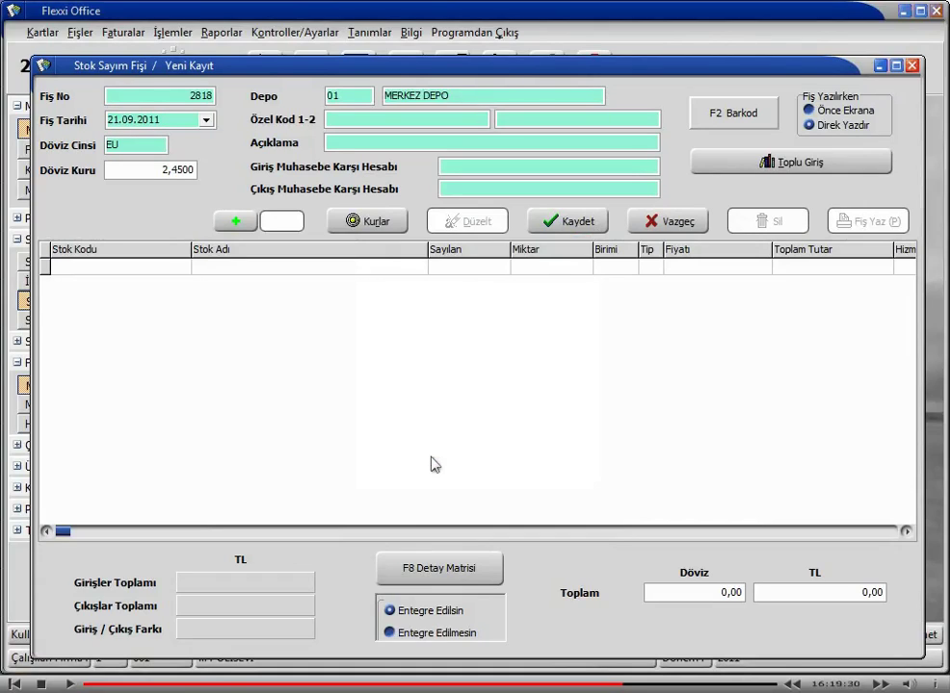
{"action": "key", "text": "Tab"}
{"action": "key", "text": "Tab"}
{"action": "type", "text": "M"}
{"action": "type", "text": "KEZ D"}
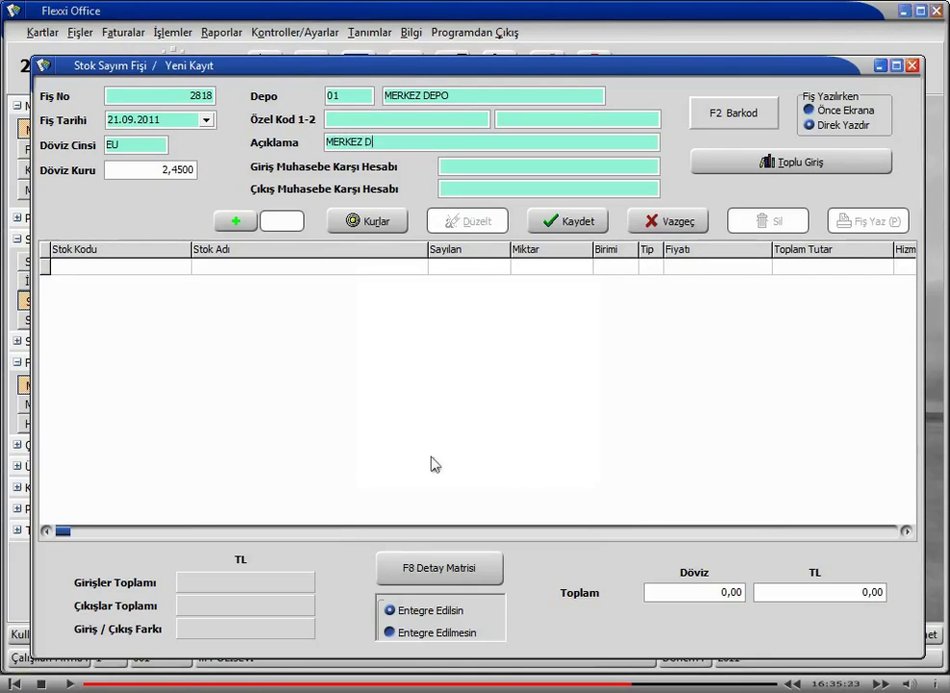
{"action": "type", "text": "EPO SAYIM"}
{"action": "key", "text": "Return"}
{"action": "key", "text": "Return"}
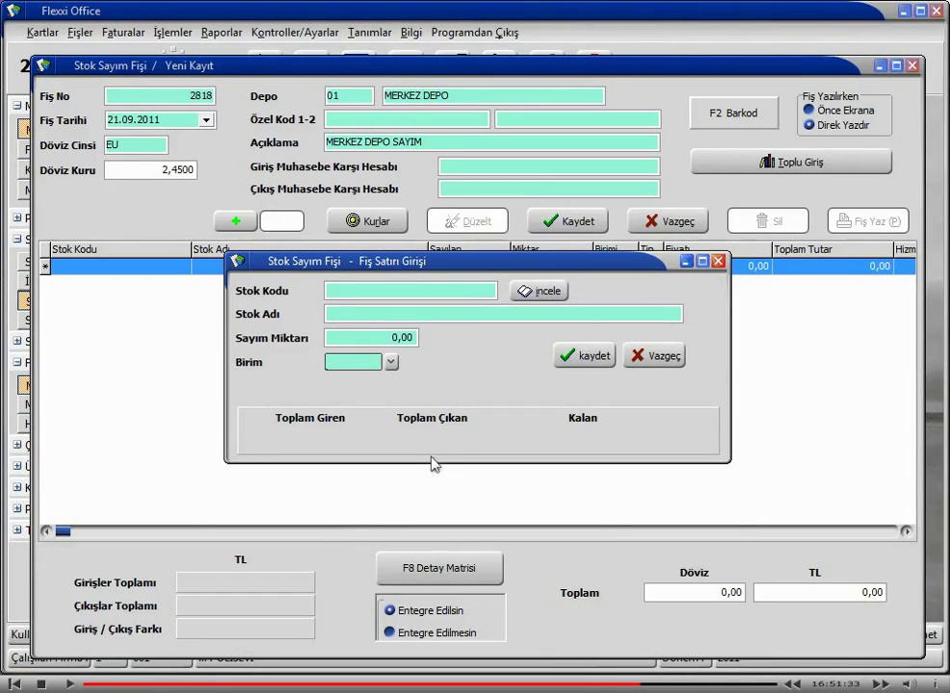
Search the stock items for "TAVUK" and choose TAVUK BÜTÜN (1.01.02.001) for the count line
{"action": "type", "text": "TAVUK"}
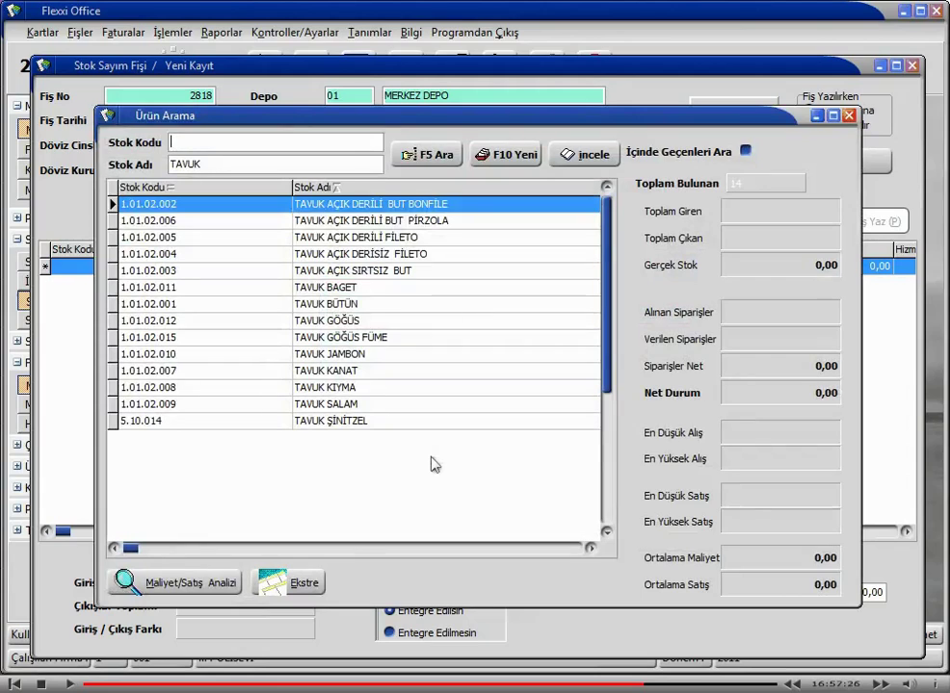
{"action": "key", "text": "Down"}
{"action": "key", "text": "Down"}
{"action": "key", "text": "Down"}
{"action": "key", "text": "Down"}
{"action": "key", "text": "Down"}
{"action": "key", "text": "Down"}
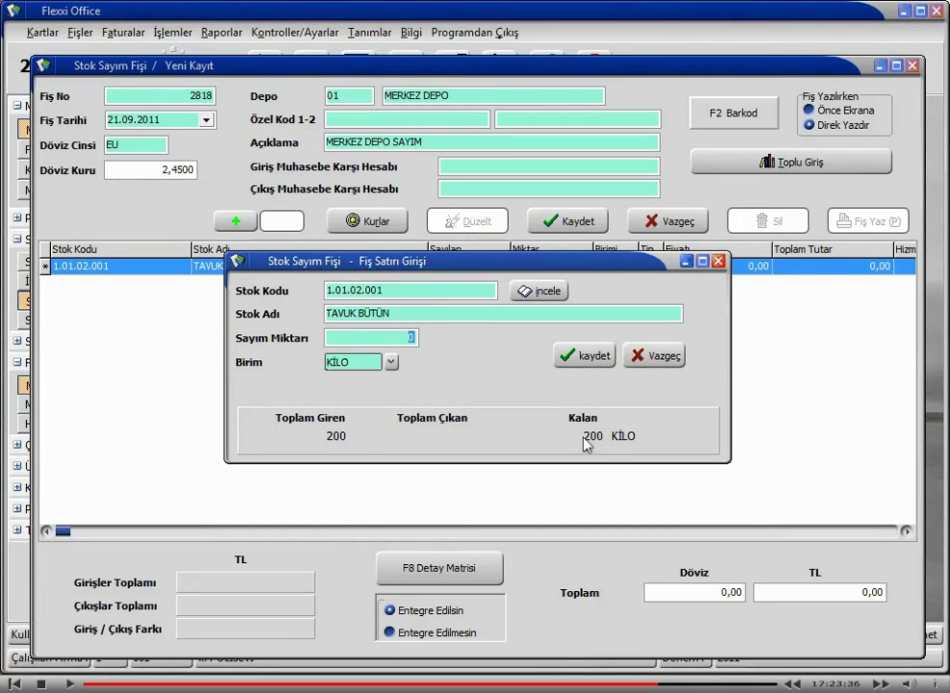
Set the counted quantity of TAVUK BÜTÜN to 180 KİLO and save the line
{"action": "type", "text": "180"}
{"action": "key", "text": "Tab"}
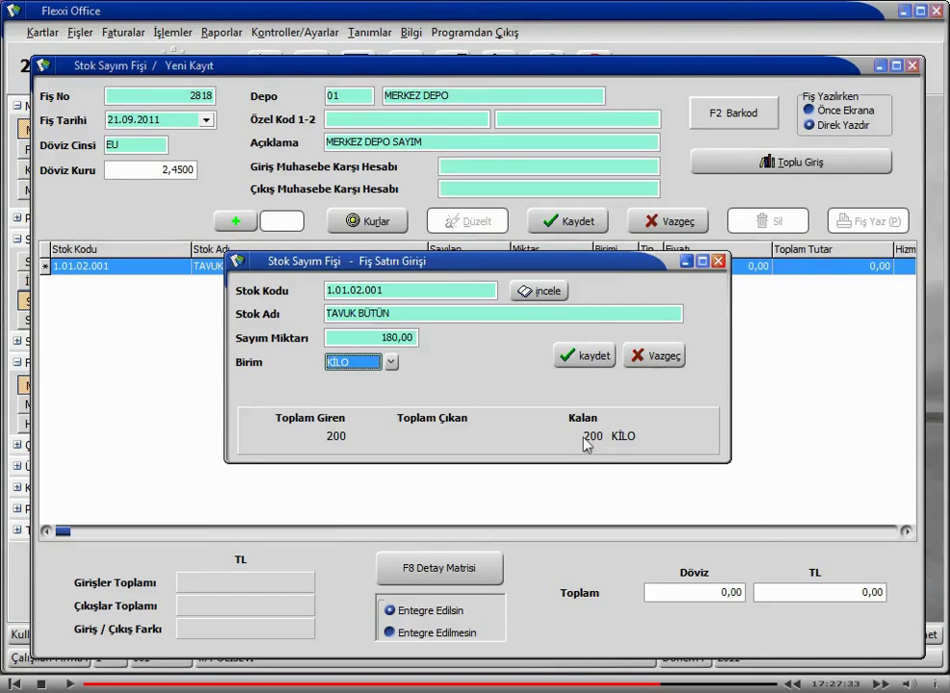
{"action": "key", "text": "Tab"}
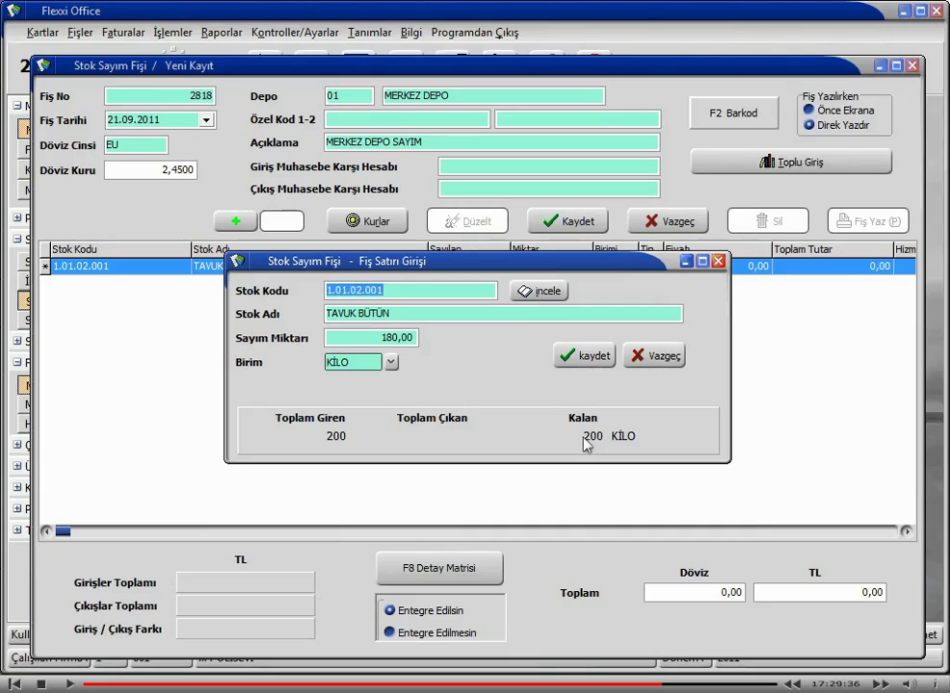
{"action": "key", "text": "Tab"}
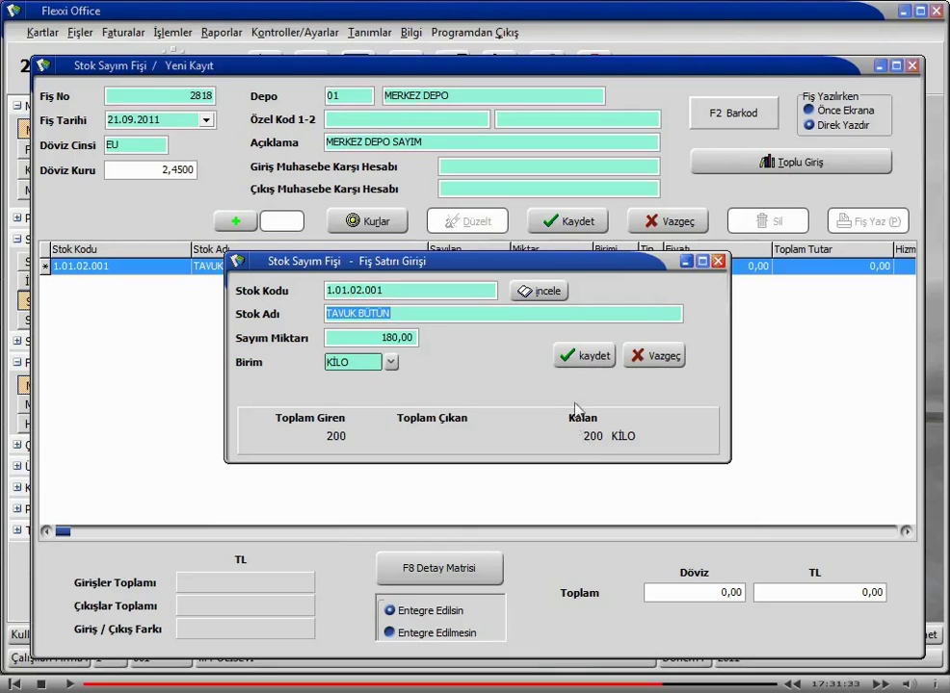
{"action": "left_click", "coordinate": [592, 361]}
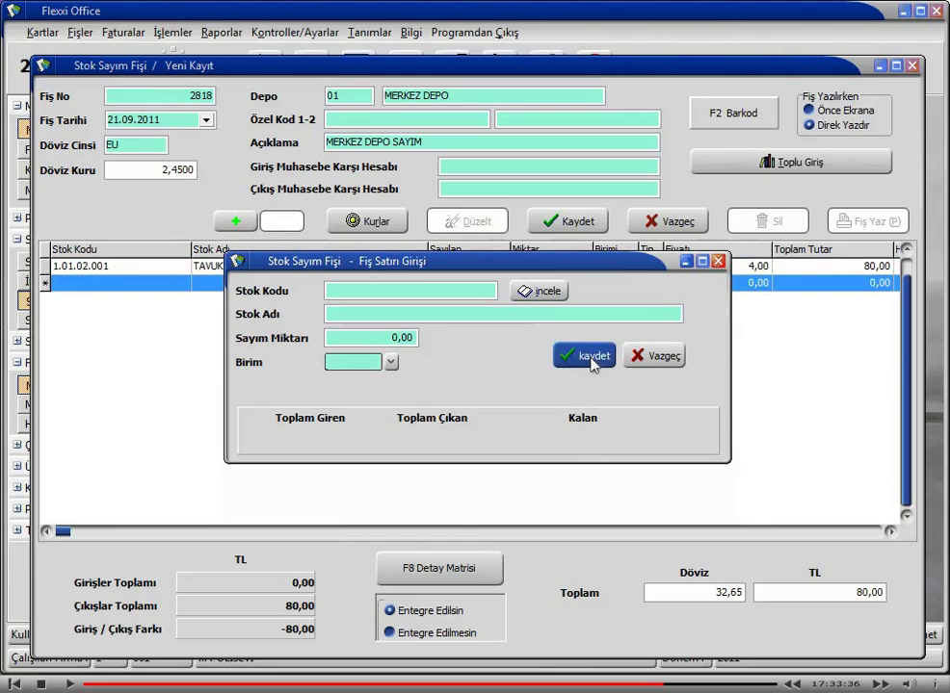
Discard the empty line entry, then save the MERKEZ DEPO count voucher and close it
{"action": "key", "text": "Escape"}
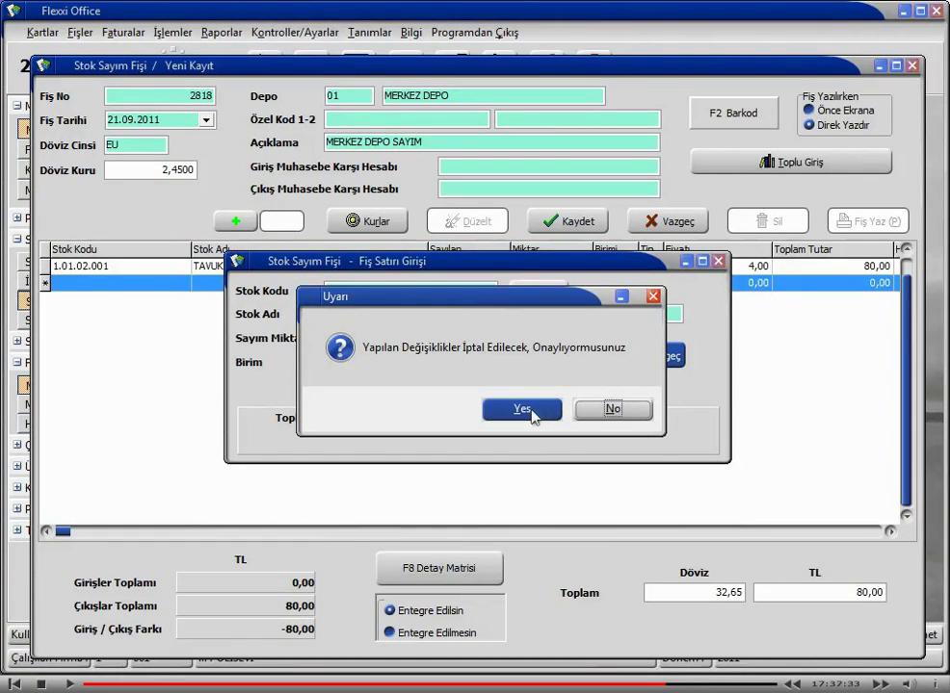
{"action": "left_click", "coordinate": [532, 412]}
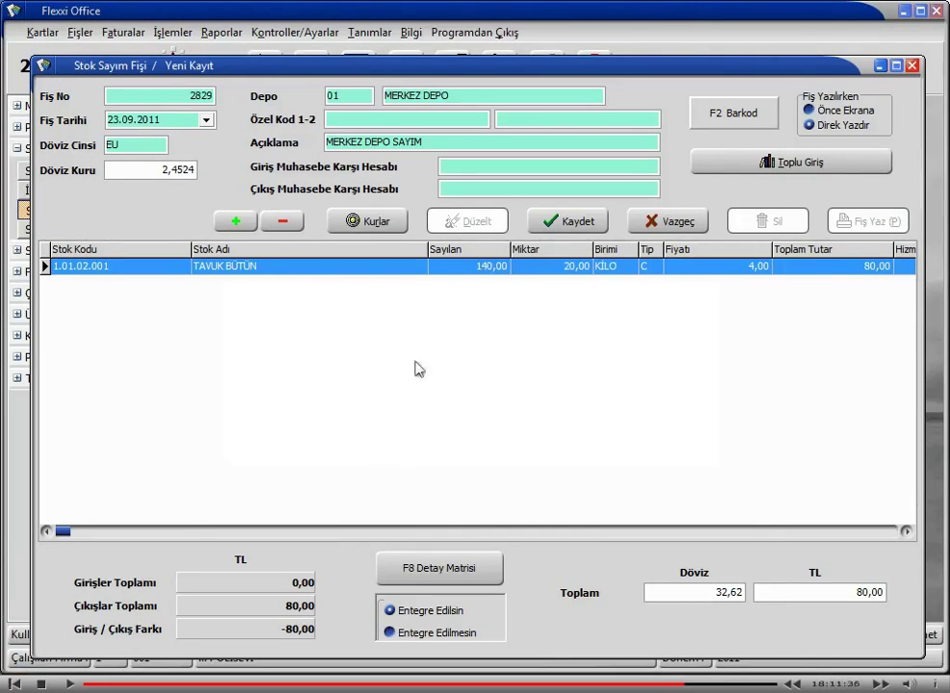
{"action": "left_click", "coordinate": [564, 223]}
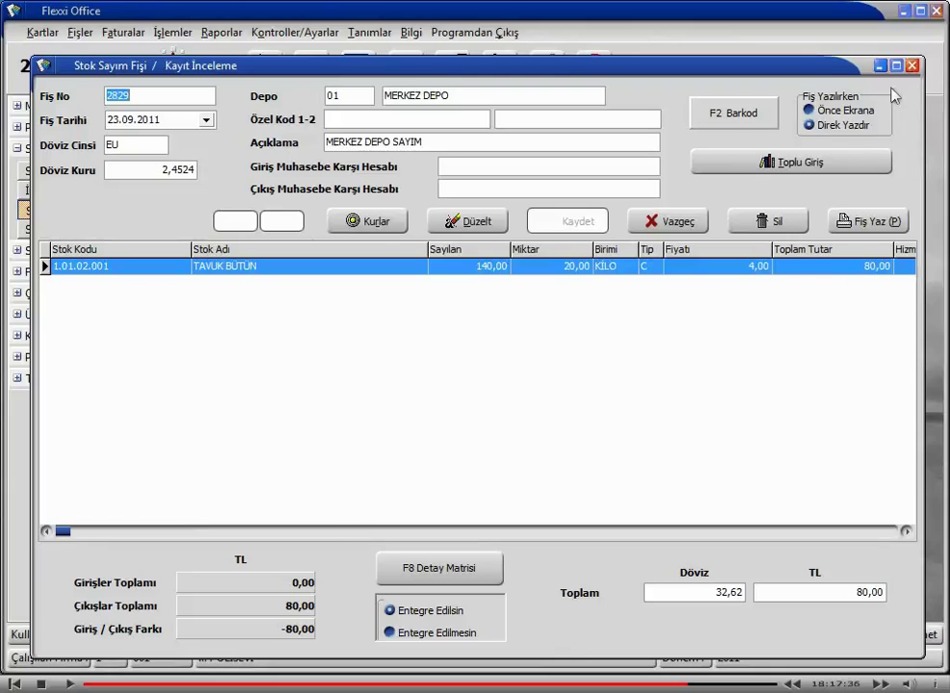
{"action": "left_click", "coordinate": [911, 66]}
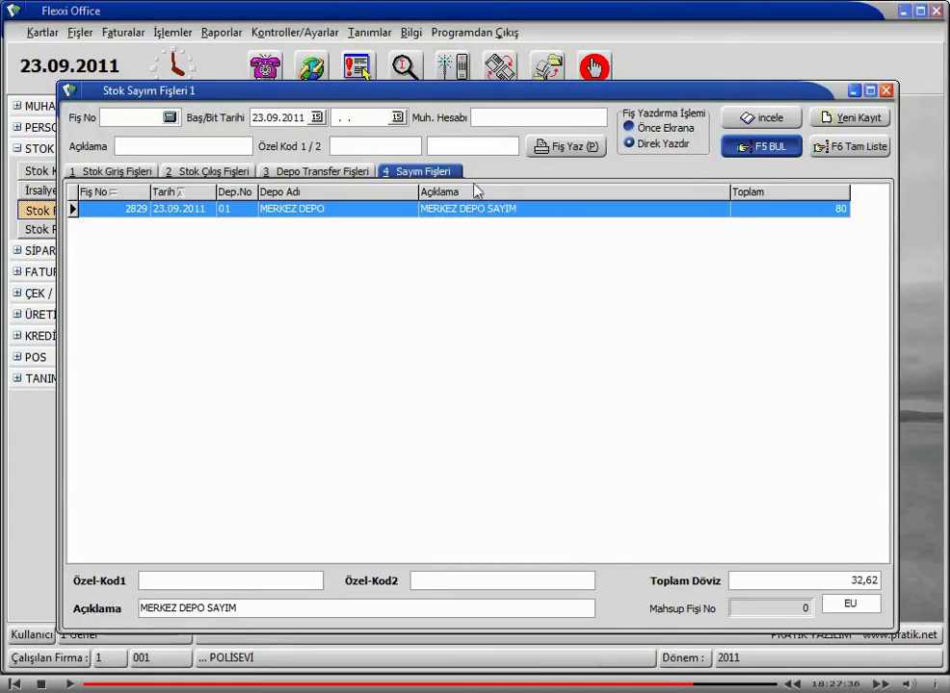
Start another stock count voucher dated 23.09.2011 with currency EU and set its warehouse to 02 MUTFAK DEPO
{"action": "left_click", "coordinate": [860, 119]}
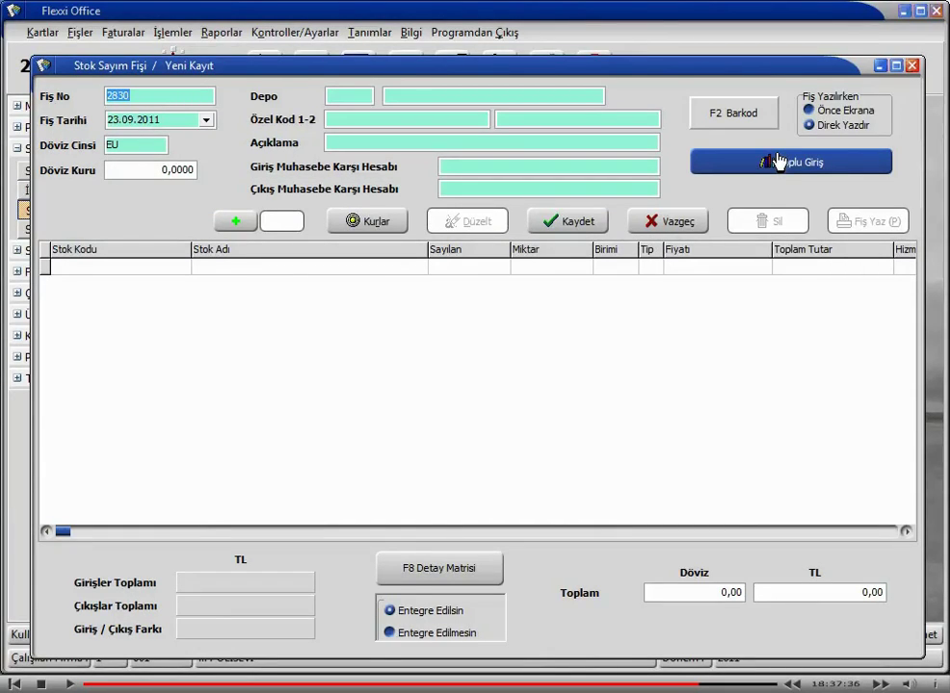
{"action": "key", "text": "Return"}
{"action": "key", "text": "Return"}
{"action": "key", "text": "Return"}
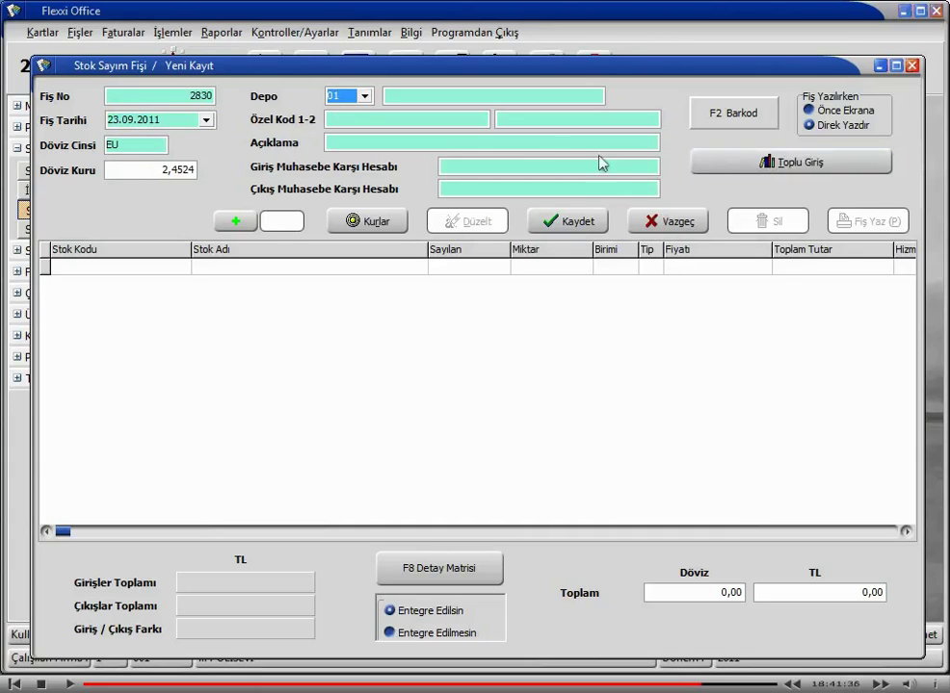
{"action": "left_click", "coordinate": [364, 96]}
{"action": "left_click", "coordinate": [416, 151]}
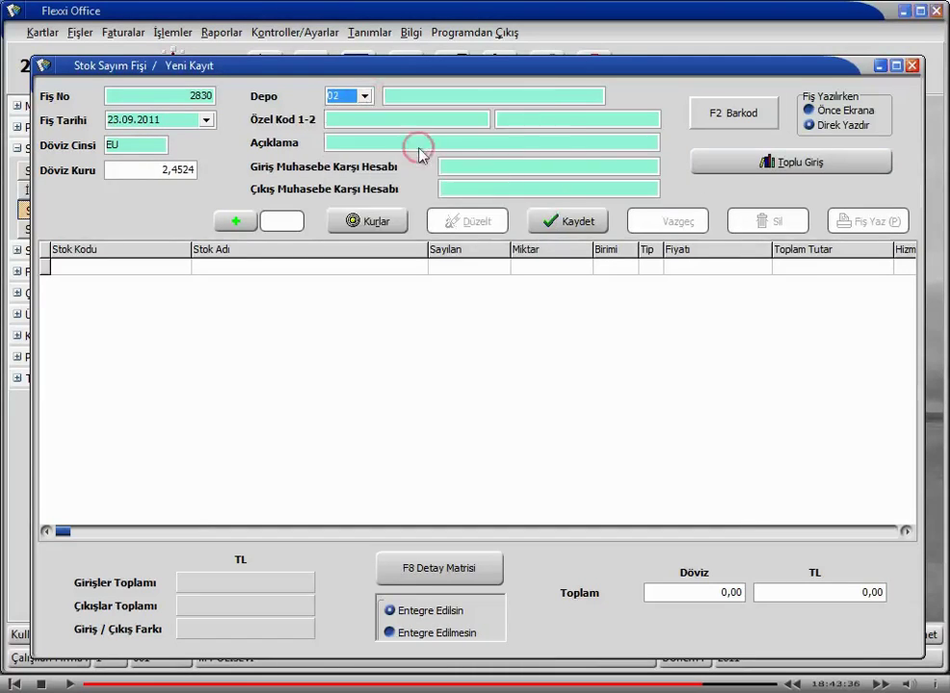
{"action": "key", "text": "Return"}
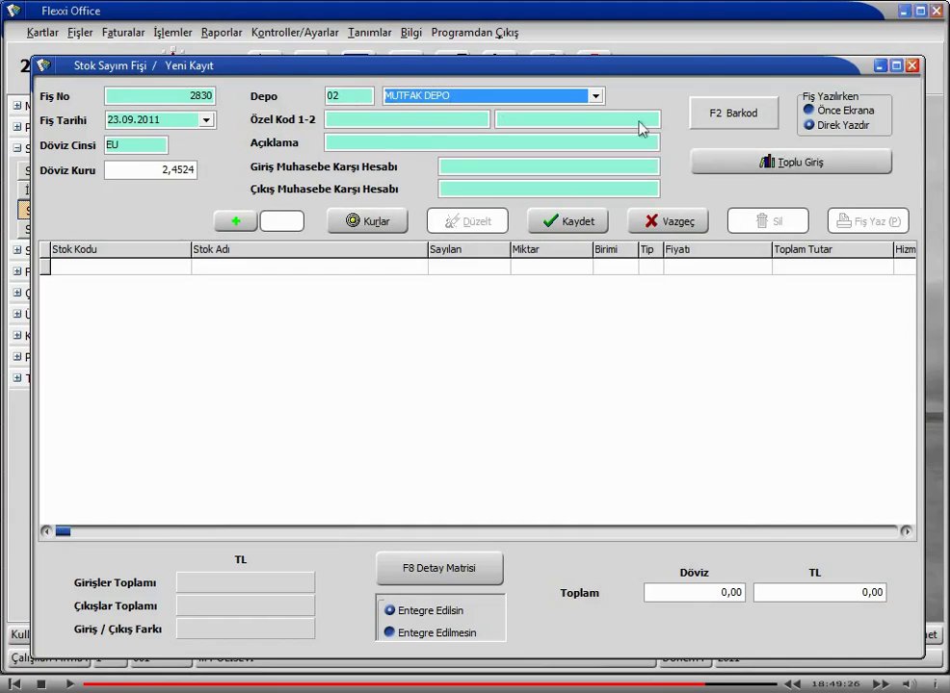
List the MUTFAK DEPO items in bulk entry with stock type ET VE ET ÜRÜNLERİ and record 45 KİLO counted for TAVUK BÜTÜN
{"action": "left_click", "coordinate": [770, 164]}
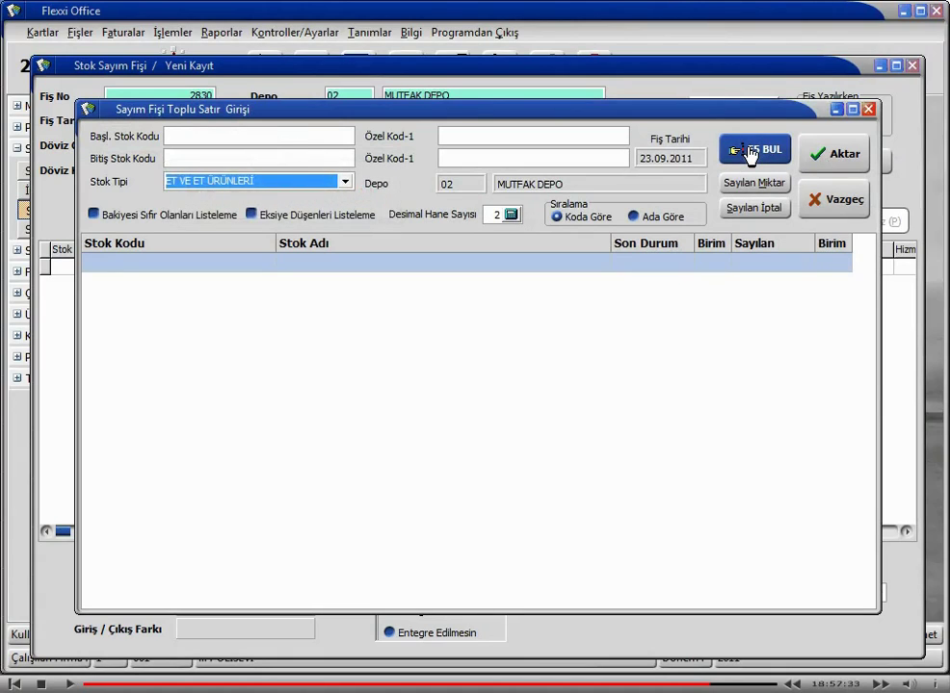
{"action": "left_click", "coordinate": [749, 151]}
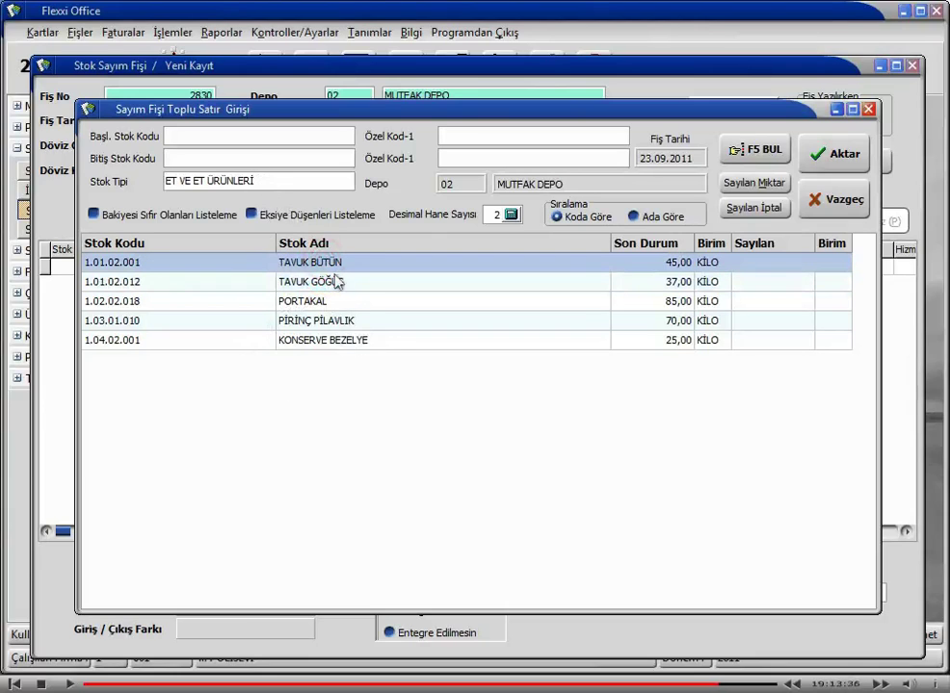
{"action": "key", "text": "Return"}
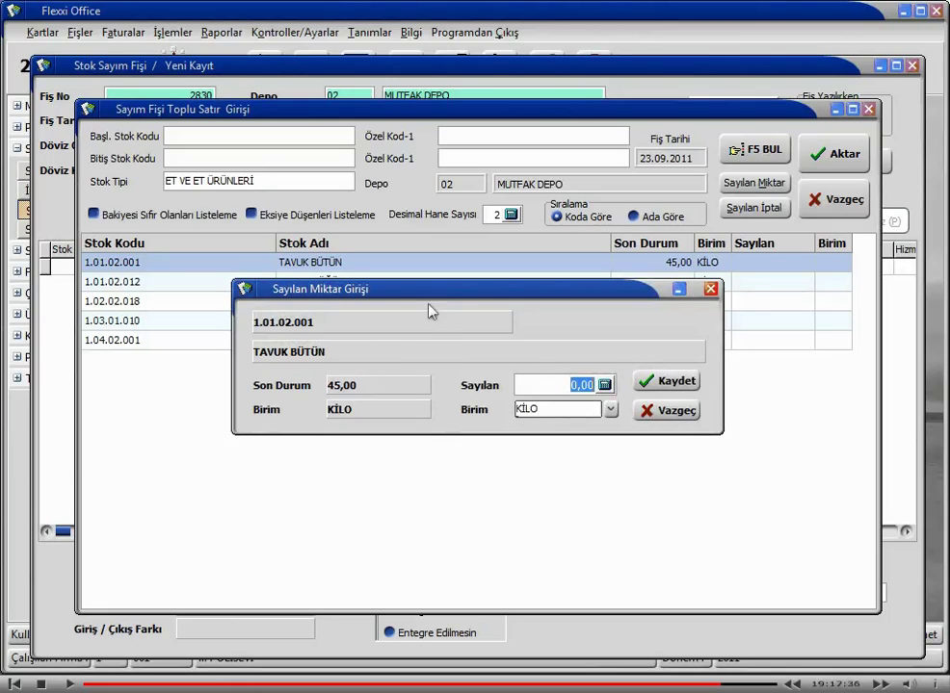
{"action": "left_click_drag", "start_coordinate": [441, 293], "coordinate": [437, 322]}
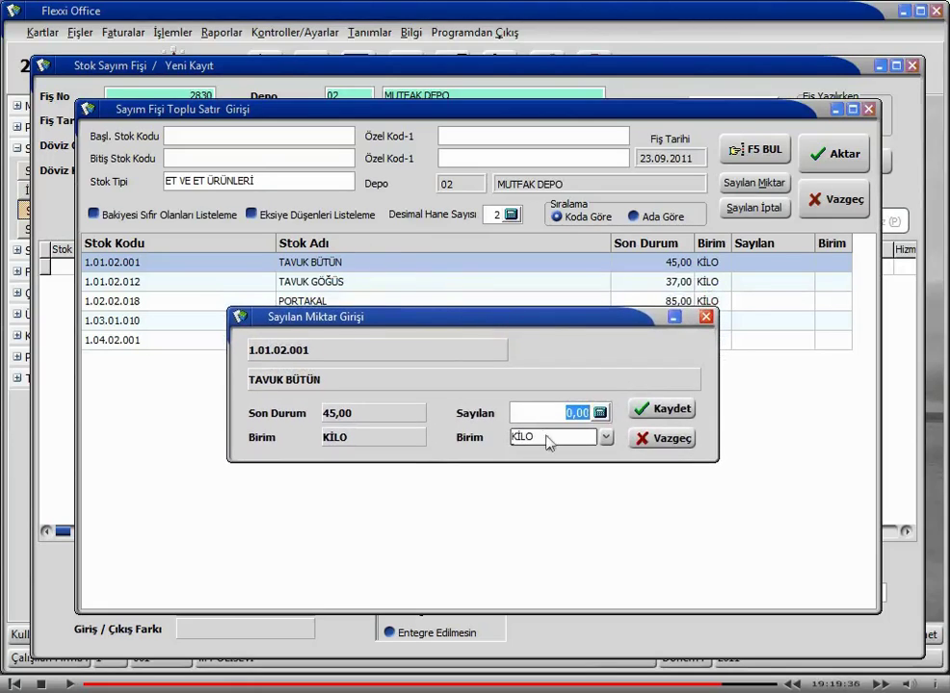
{"action": "type", "text": "45"}
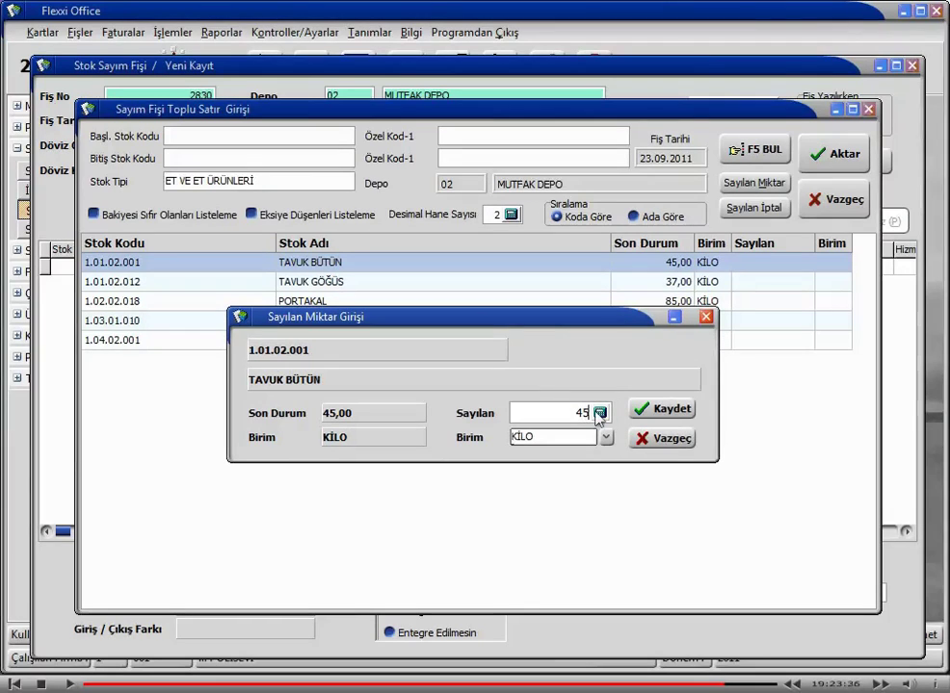
{"action": "left_click", "coordinate": [658, 412]}
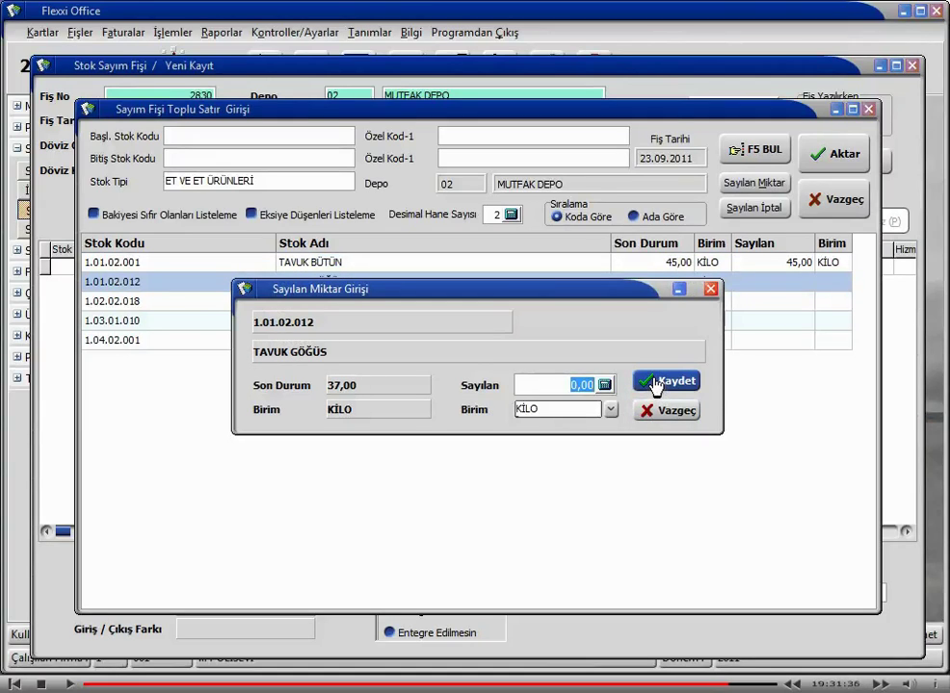
Record counted quantities of 37 KİLO for TAVUK GÖĞÜS and 85 KİLO for PORTAKAL in the bulk entry list
{"action": "left_click", "coordinate": [654, 382]}
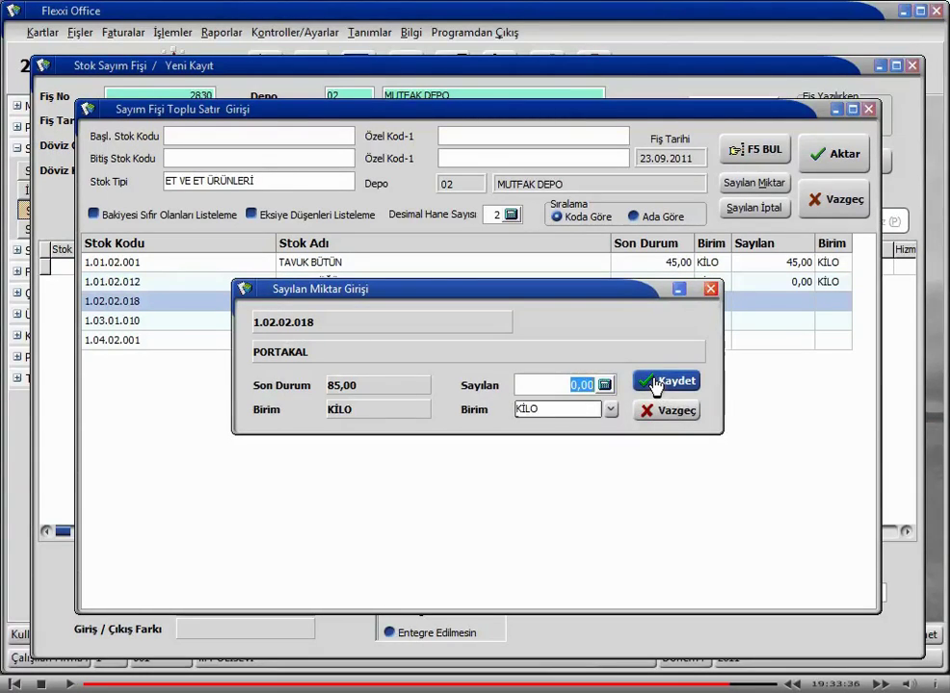
{"action": "left_click_drag", "start_coordinate": [564, 295], "coordinate": [568, 320]}
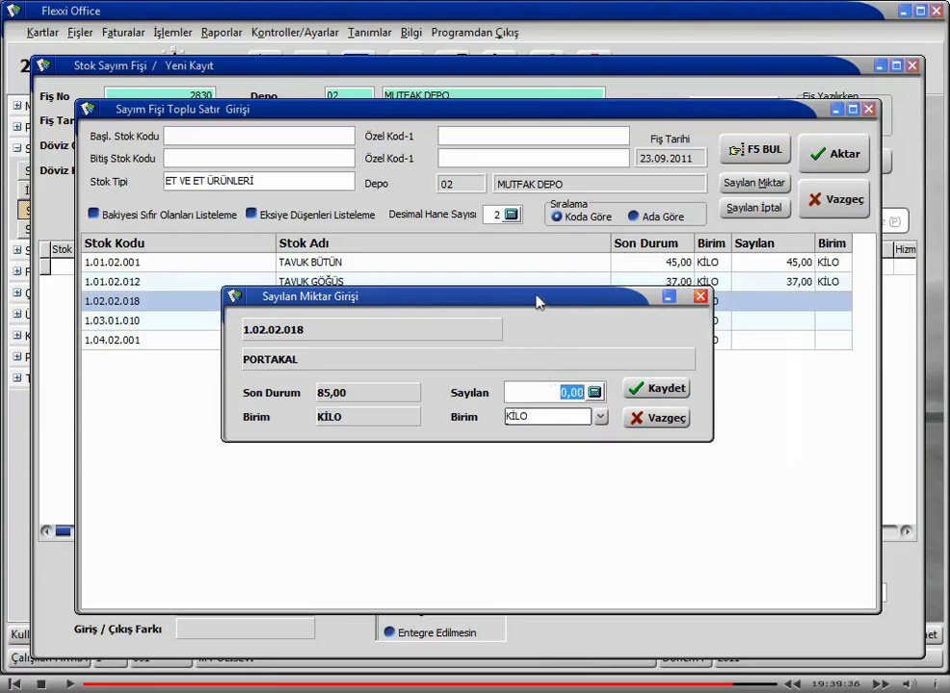
{"action": "left_click_drag", "start_coordinate": [538, 303], "coordinate": [537, 331]}
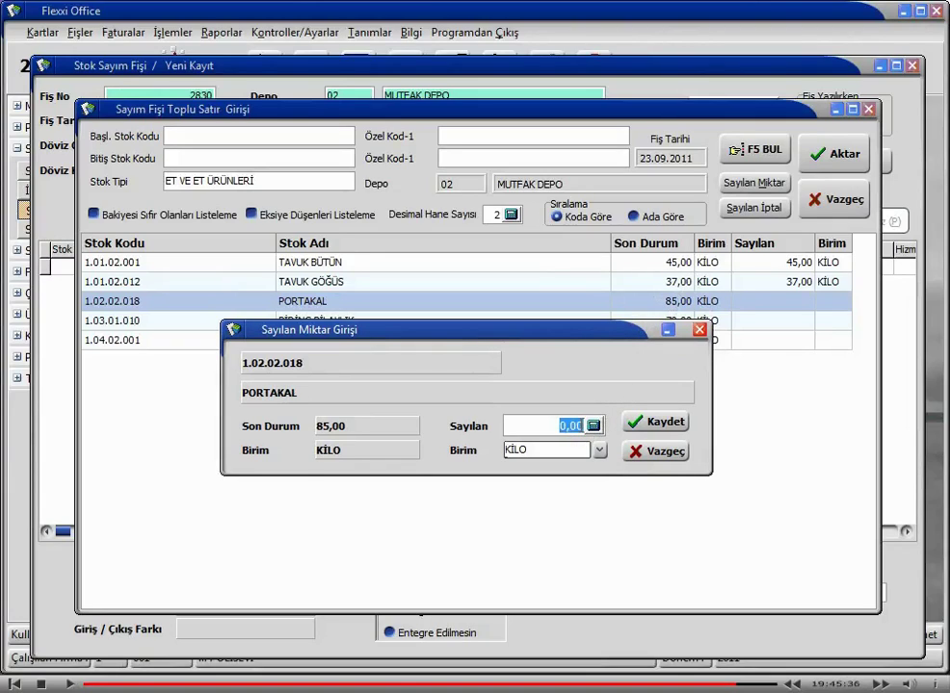
{"action": "type", "text": "85"}
{"action": "key", "text": "Return"}
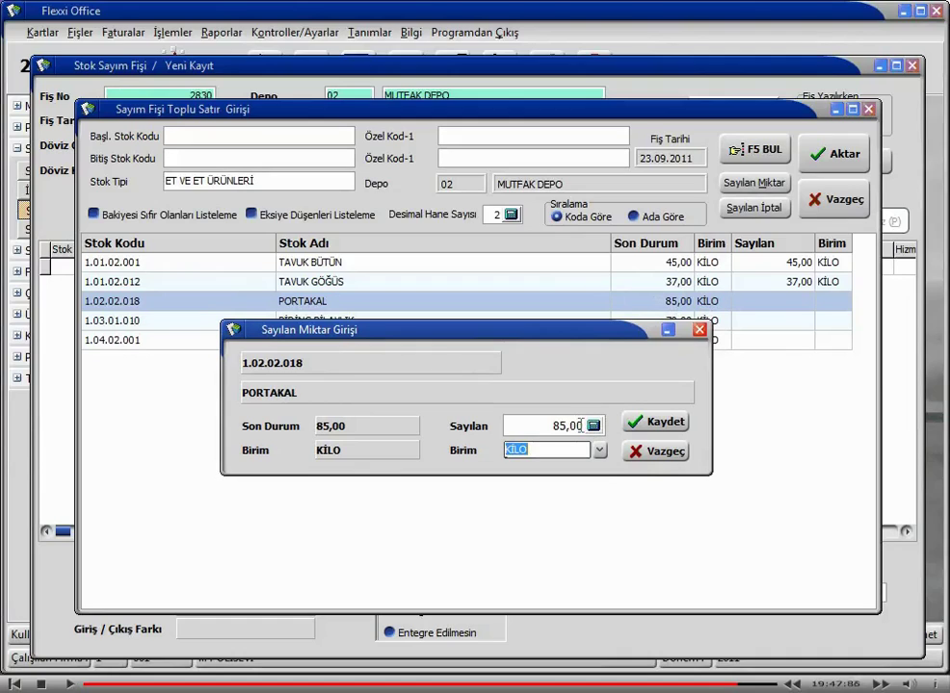
{"action": "left_click", "coordinate": [651, 424]}
Record a counted quantity of 70 KİLO for PİRİNÇ PİLAVLIK in the bulk entry list
{"action": "left_click_drag", "start_coordinate": [548, 334], "coordinate": [555, 371]}
{"action": "type", "text": "70"}
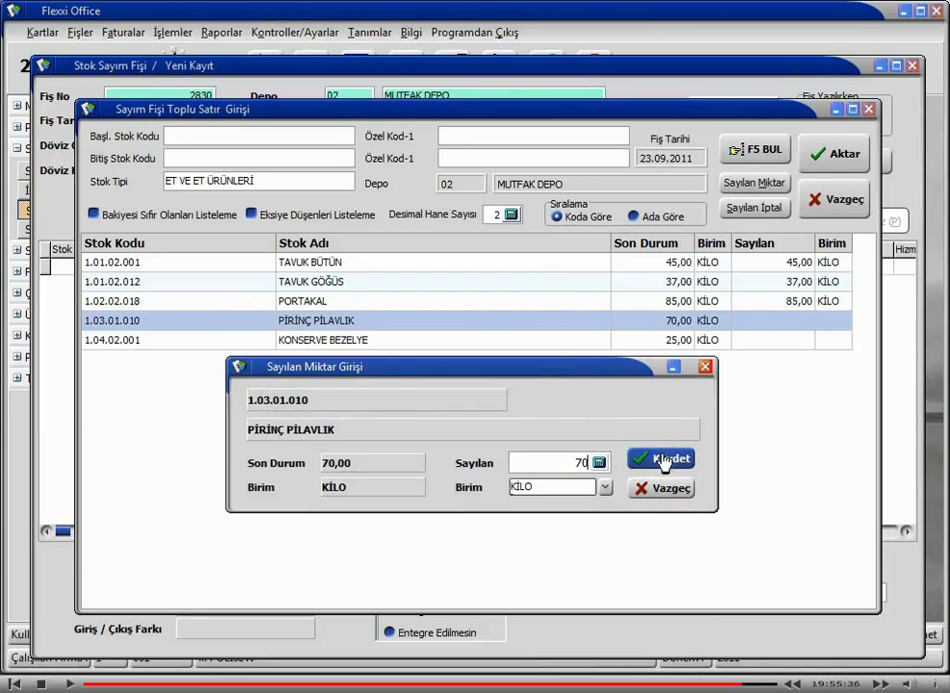
{"action": "left_click", "coordinate": [661, 458]}
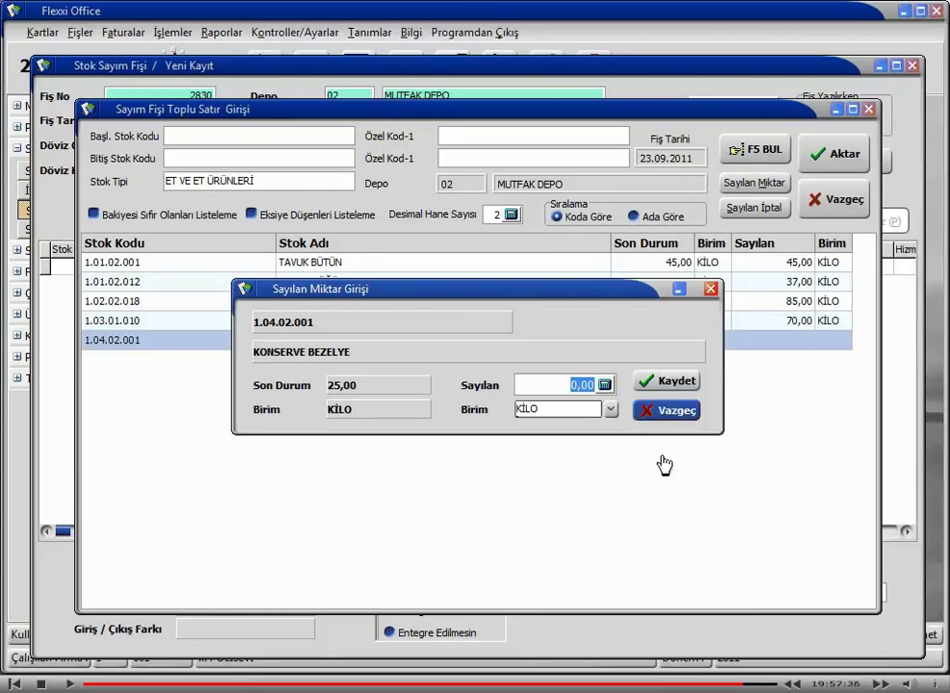
Record a counted quantity of 15 KİLO for KONSERVE BEZELYE in the bulk entry list
{"action": "left_click_drag", "start_coordinate": [600, 293], "coordinate": [595, 371]}
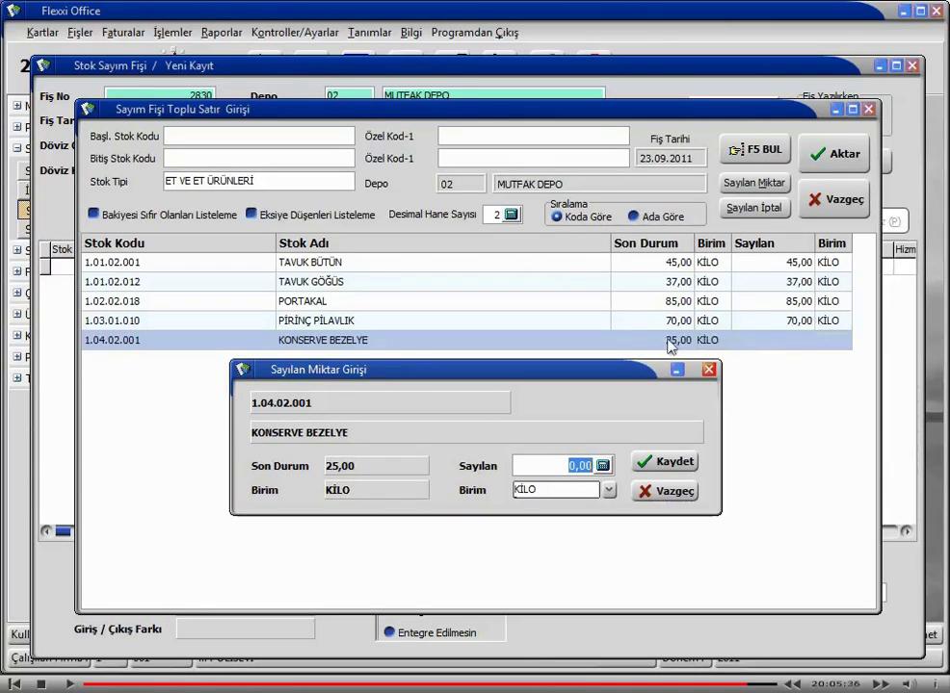
{"action": "type", "text": "15"}
{"action": "left_click", "coordinate": [679, 463]}
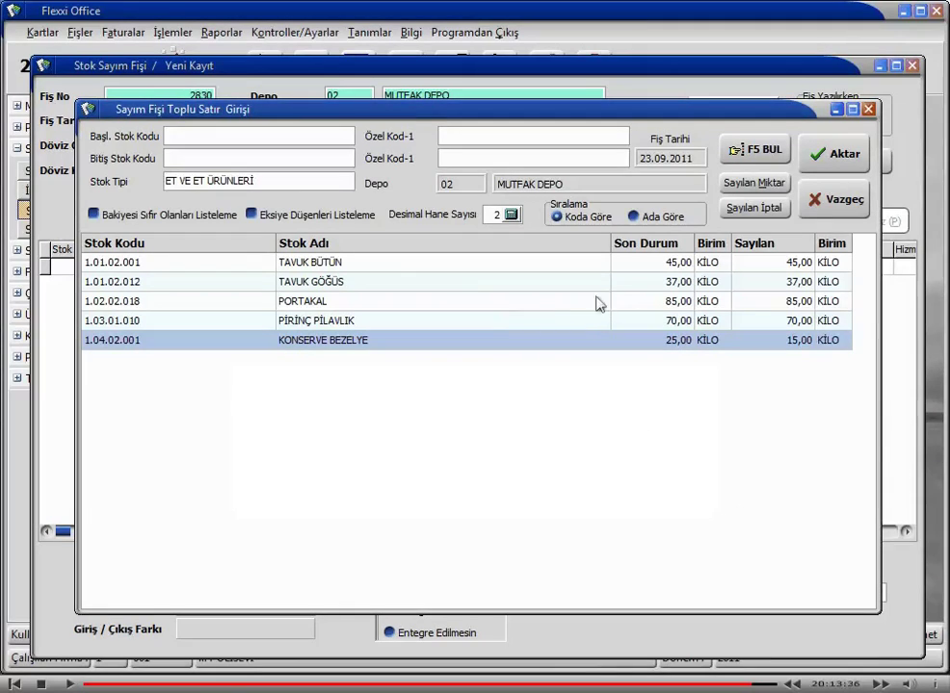
Transfer the counted lines from bulk entry into the MUTFAK DEPO count voucher, then save and close the voucher
{"action": "left_click", "coordinate": [826, 154]}
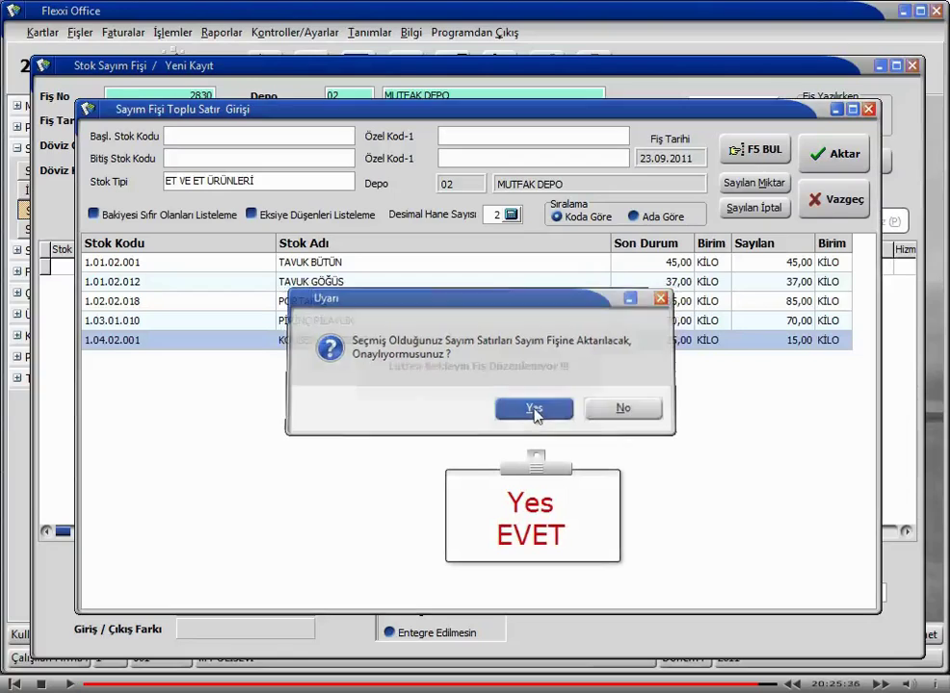
{"action": "left_click", "coordinate": [535, 411]}
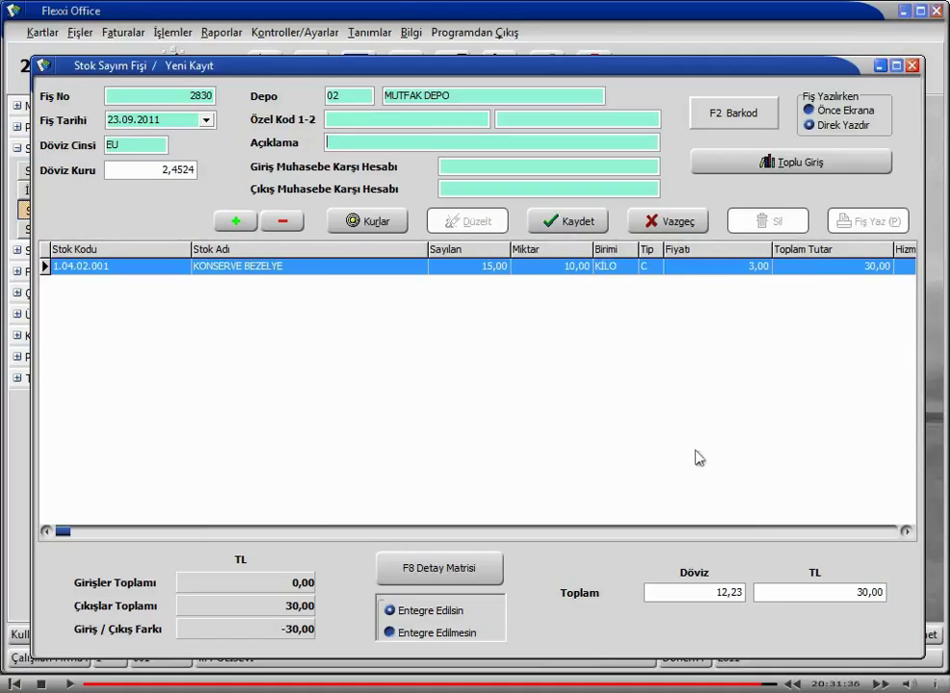
{"action": "left_click", "coordinate": [566, 224]}
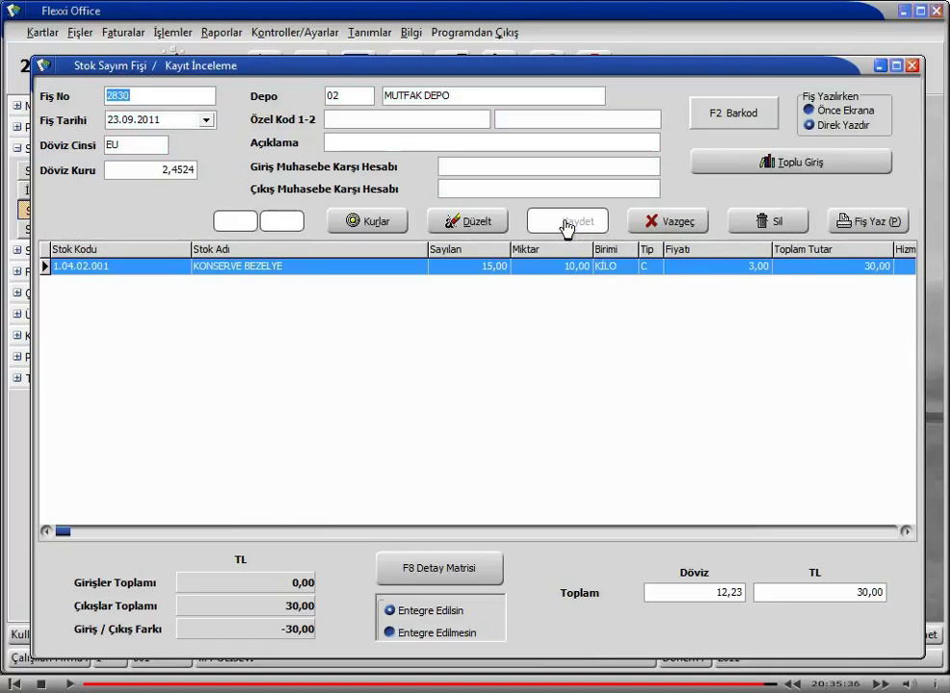
{"action": "left_click", "coordinate": [911, 67]}
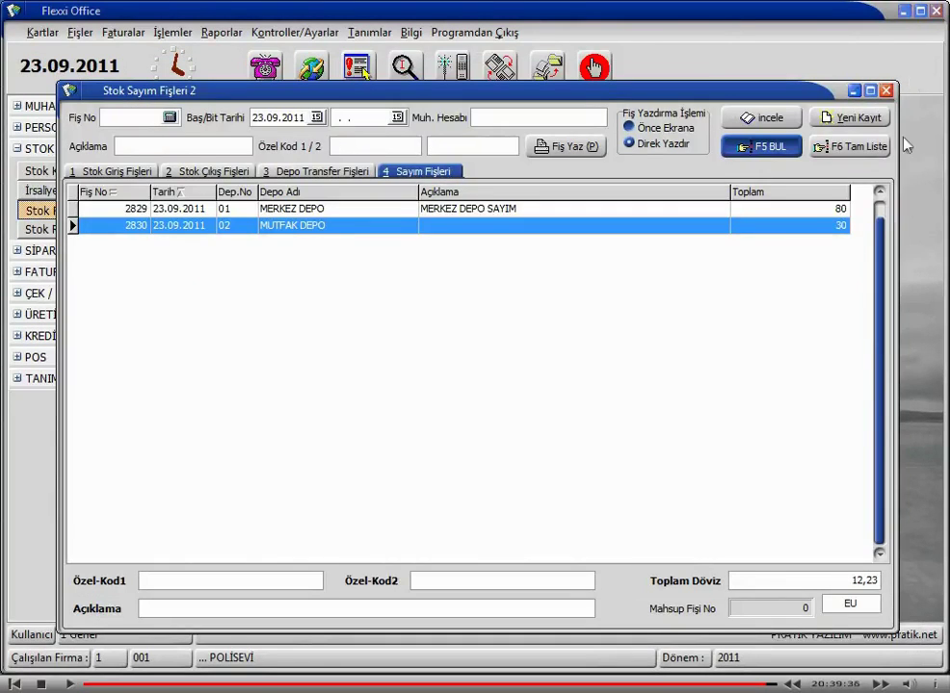
Reopen the saved MUTFAK DEPO count voucher in edit mode and cancel out of it without changing anything
{"action": "double_click", "coordinate": [308, 231]}
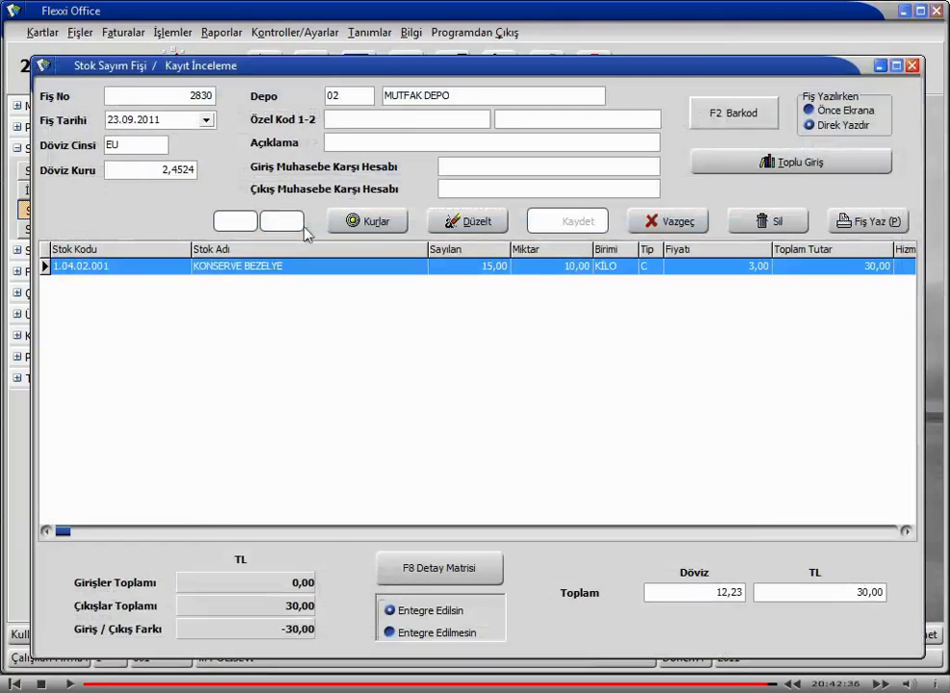
{"action": "left_click", "coordinate": [454, 222]}
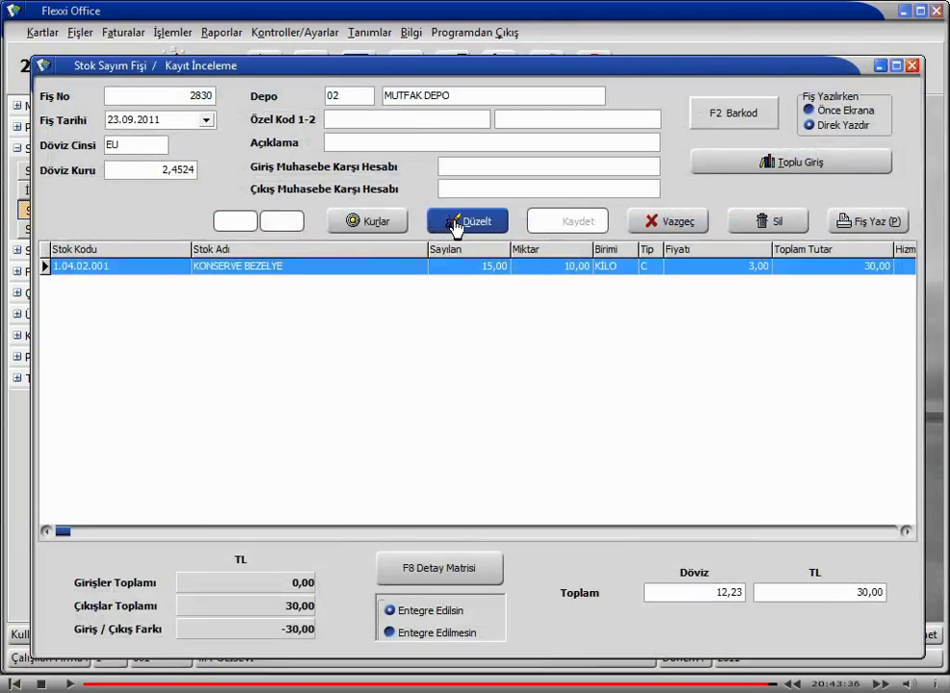
{"action": "left_click", "coordinate": [321, 274]}
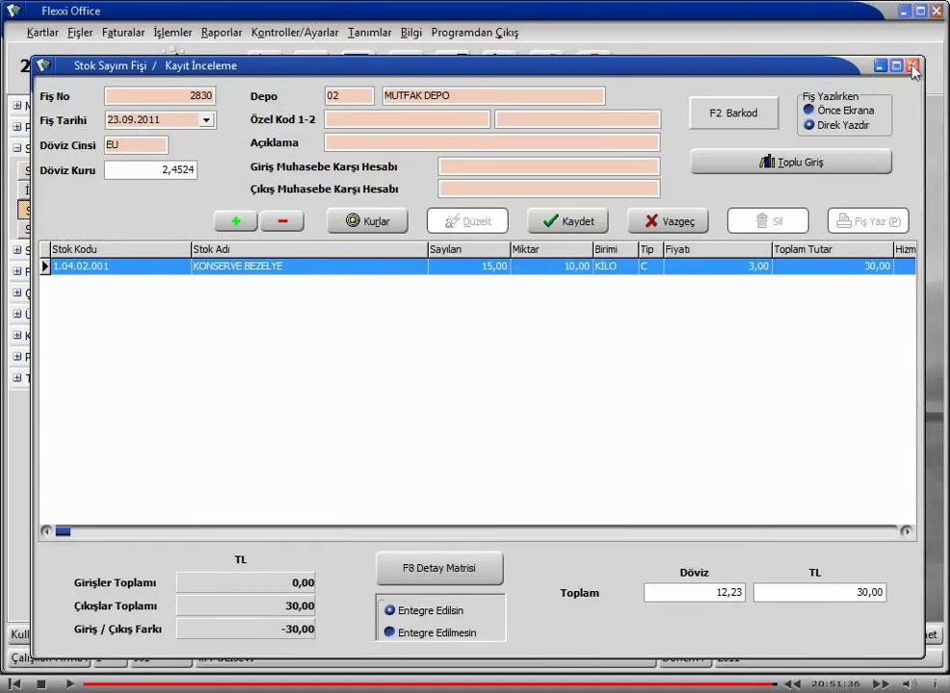
{"action": "left_click", "coordinate": [667, 220]}
{"action": "left_click", "coordinate": [512, 412]}
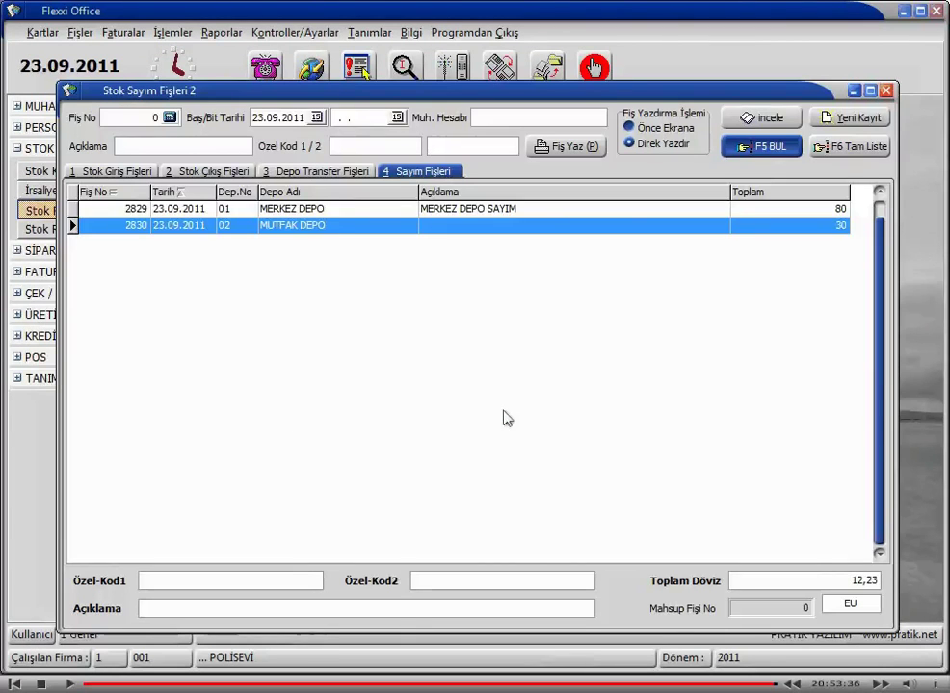